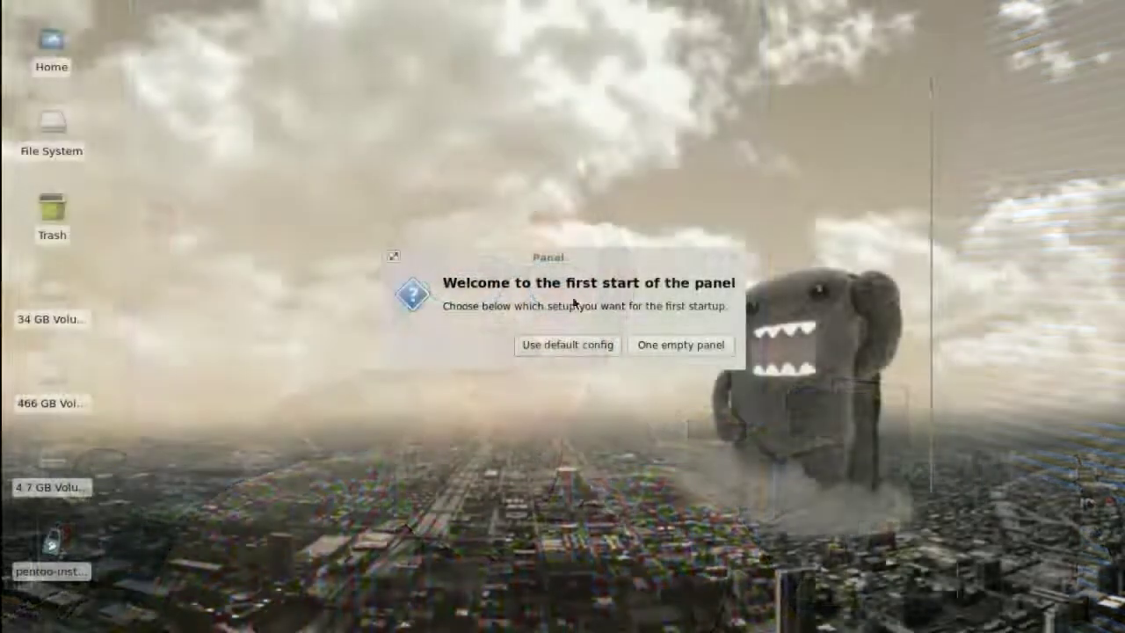
# Accept the default panel configuration for the Pentoo Xfce desktop.
pyautogui.click(572, 348)
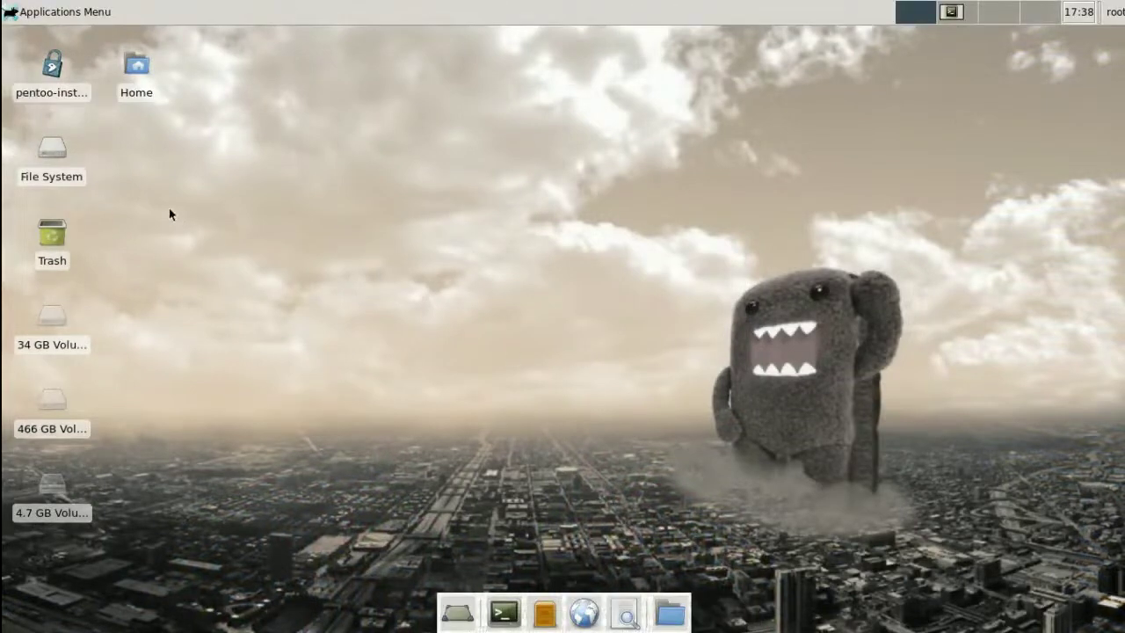
# Launch GNU Radio Companion from Run Program ('gnura') and move its window to the upper left.
pyautogui.click(31, 8)
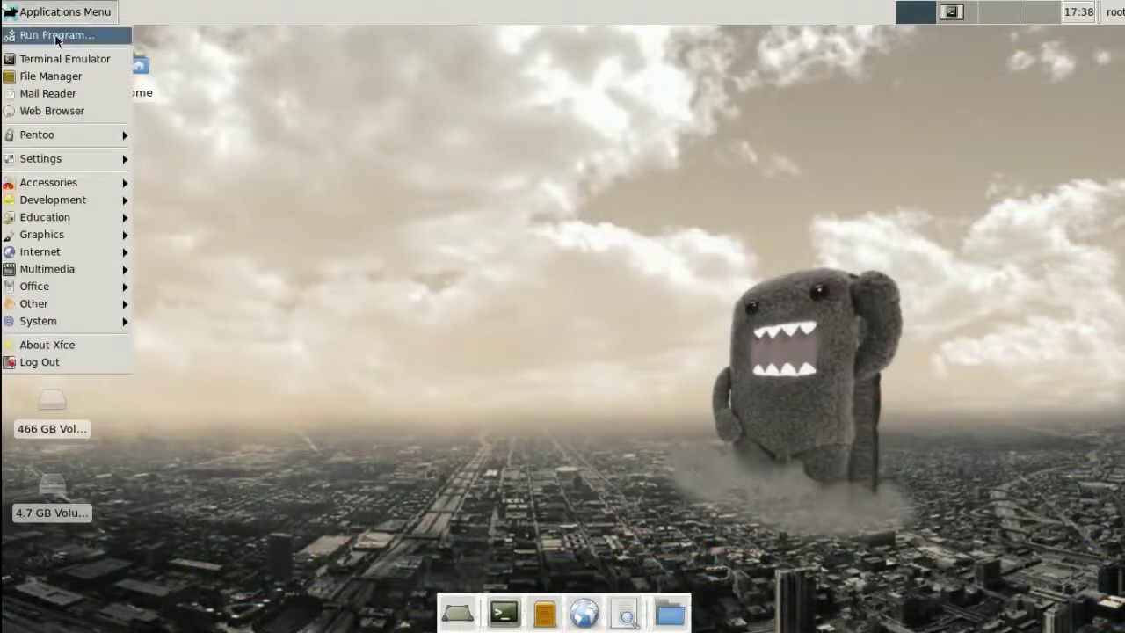
pyautogui.click(55, 35)
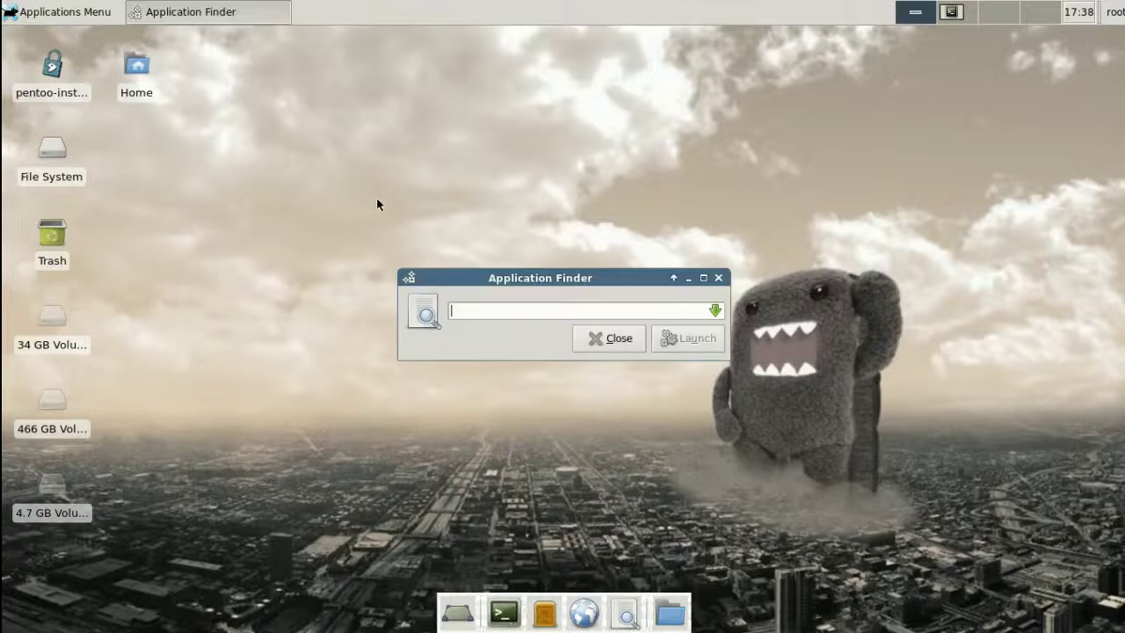
pyautogui.write('gnuradio-companion')
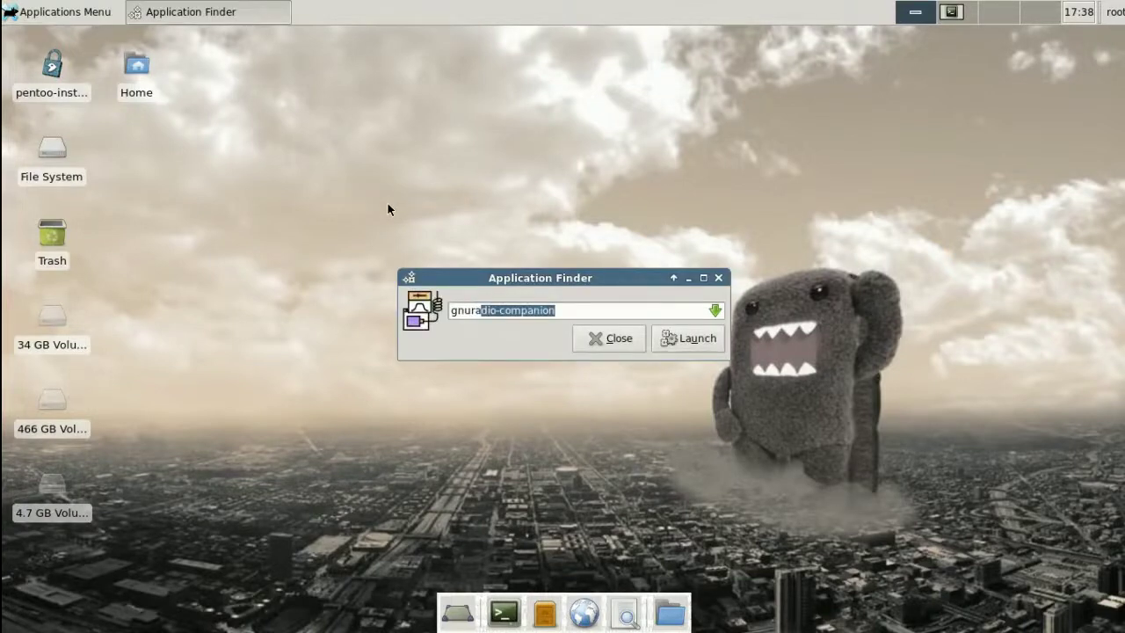
pyautogui.click(707, 343)
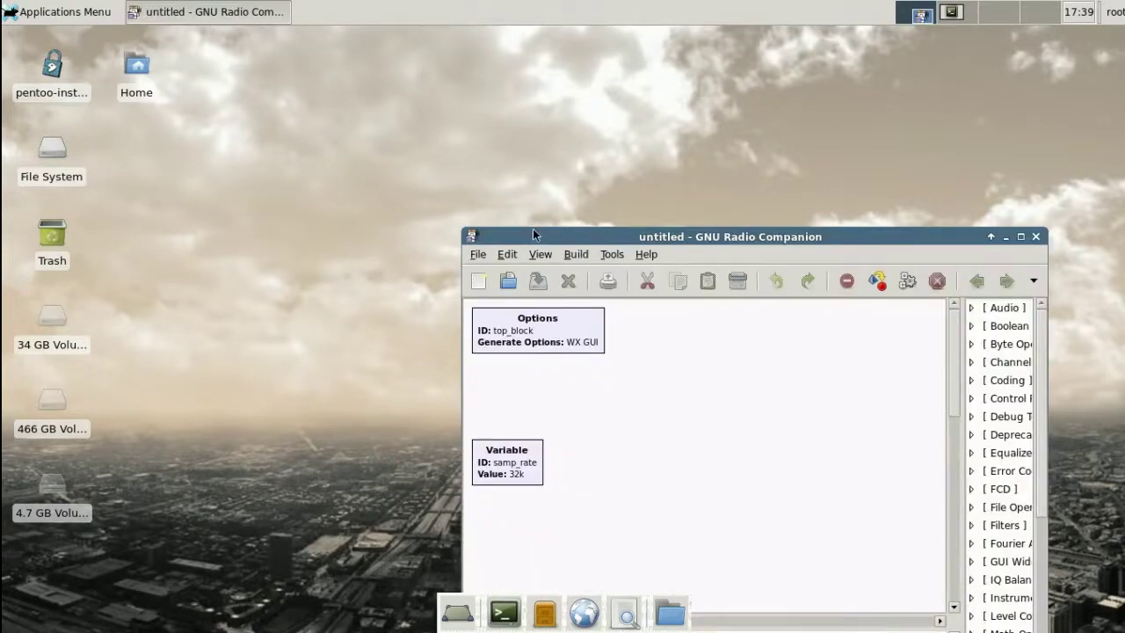
pyautogui.moveTo(532, 233); pyautogui.dragTo(240, 70)
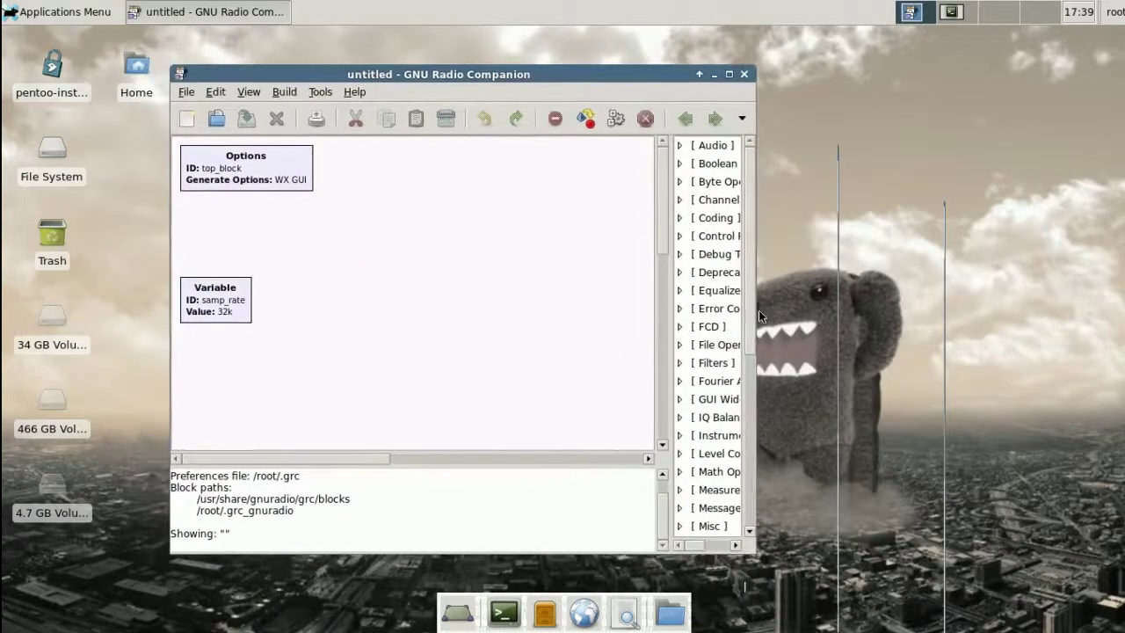
# Maximize the window and place Signal Source and Throttle side by side on the canvas.
pyautogui.click(727, 75)
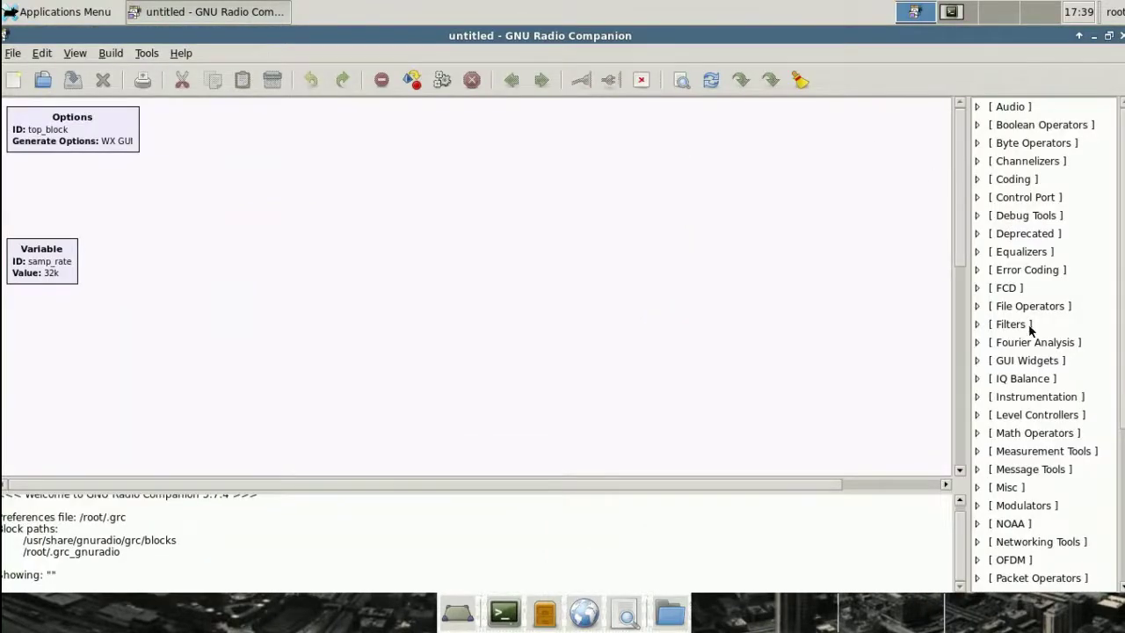
pyautogui.moveTo(1121, 387); pyautogui.dragTo(1109, 593)
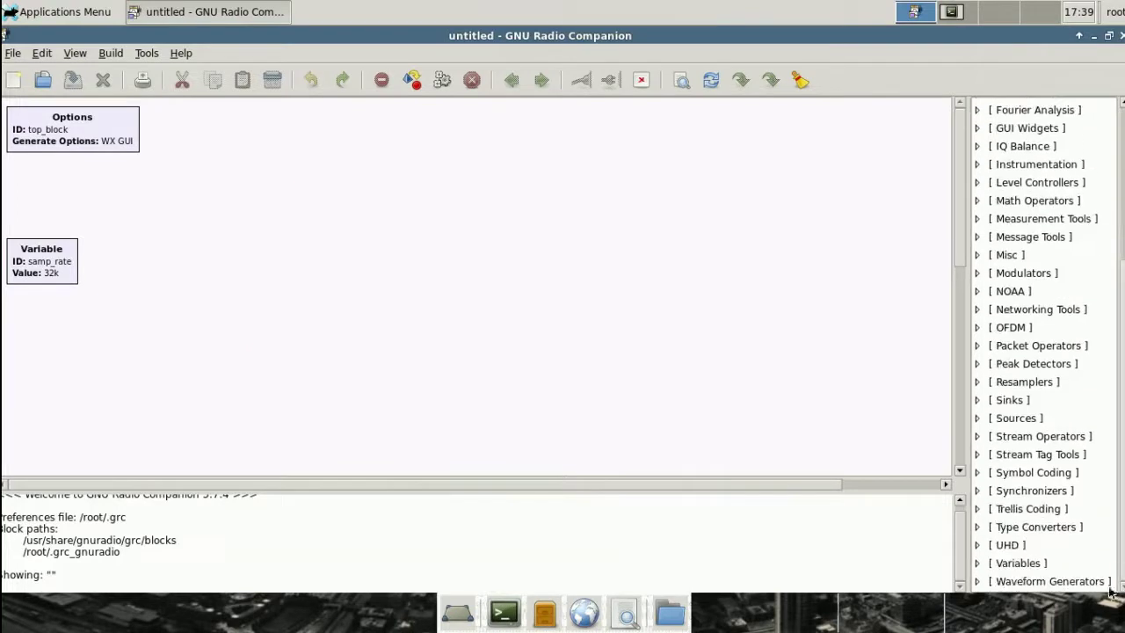
pyautogui.doubleClick(1063, 577)
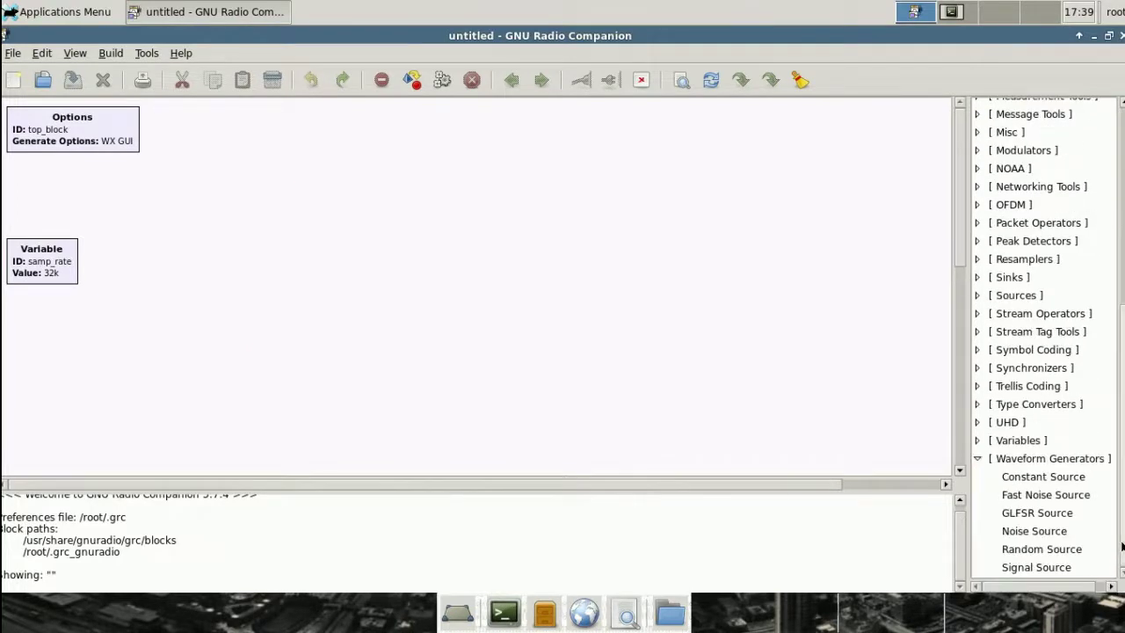
pyautogui.moveTo(1024, 577); pyautogui.dragTo(222, 279)
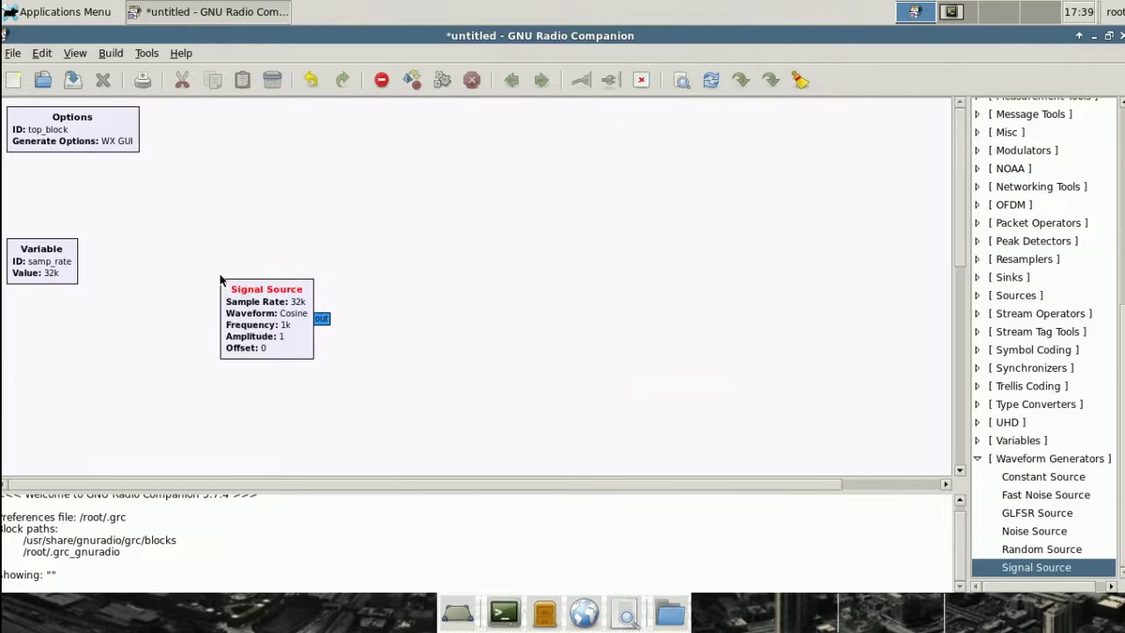
pyautogui.click(978, 131)
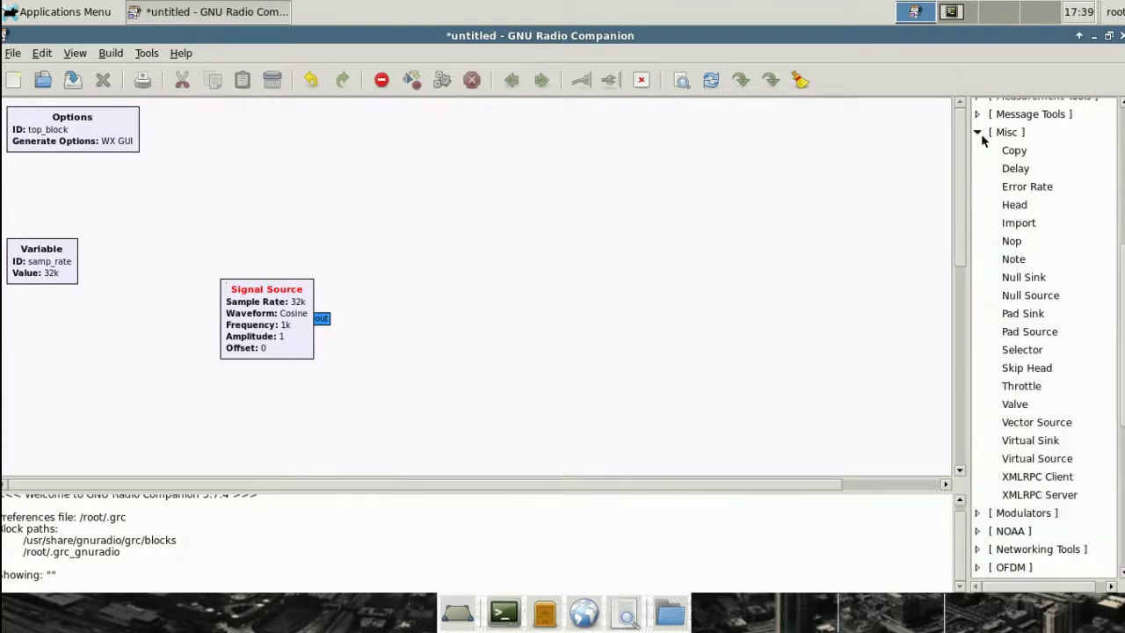
pyautogui.doubleClick(1035, 390)
pyautogui.moveTo(297, 251); pyautogui.dragTo(483, 264)
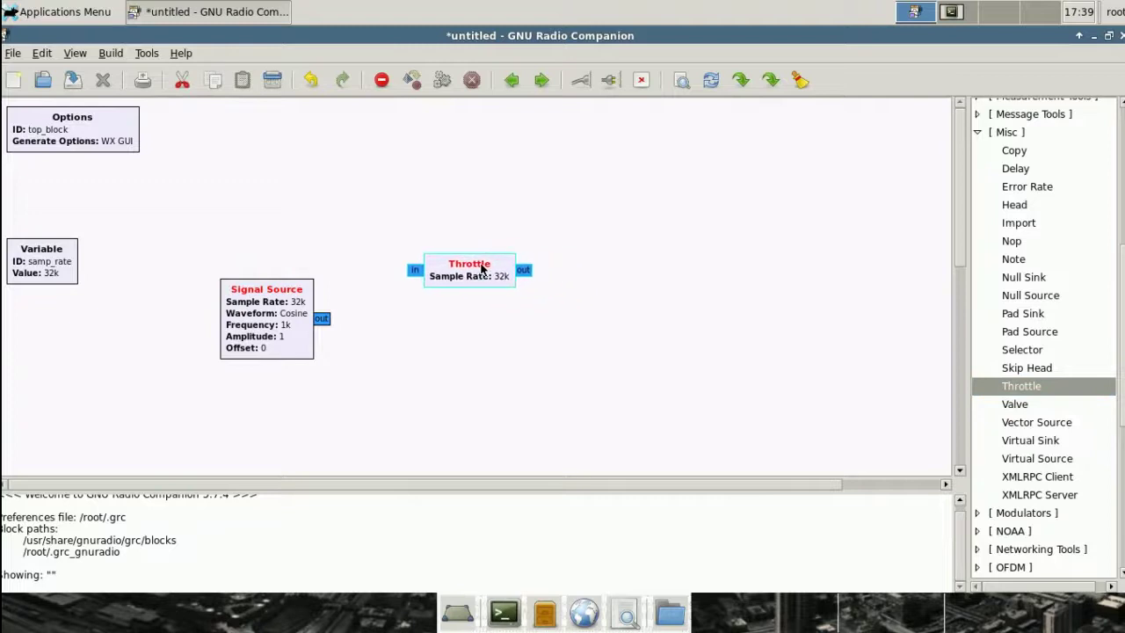
# Add a WX GUI FFT Sink from Instrumentation > WX, right of Throttle.
pyautogui.click(978, 132)
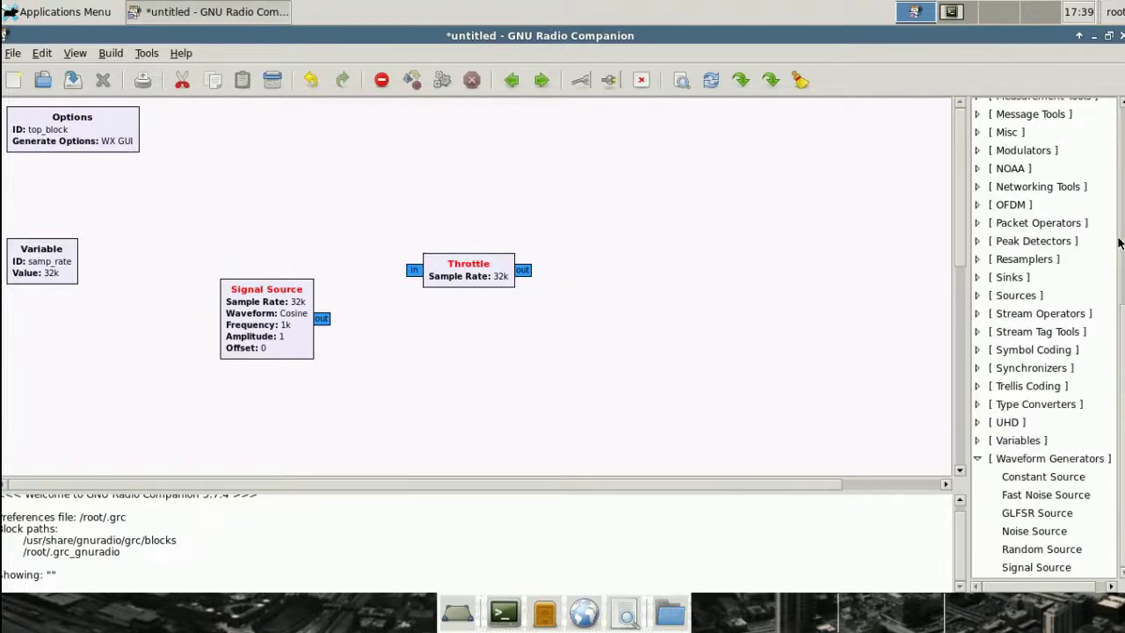
pyautogui.scroll(10, 1097, 253)
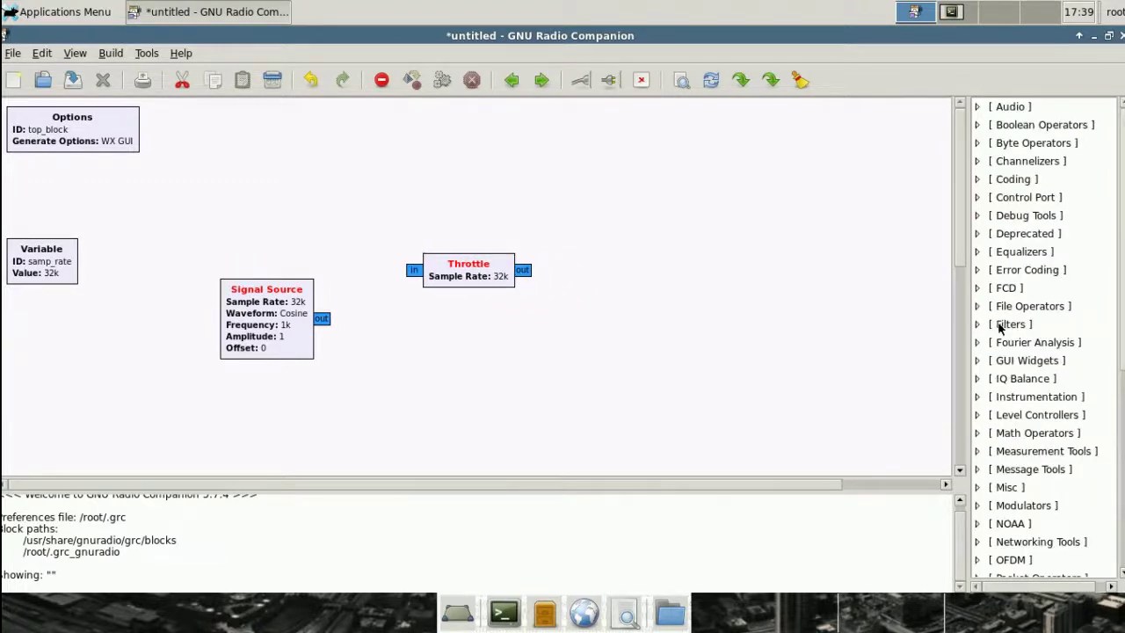
pyautogui.click(980, 398)
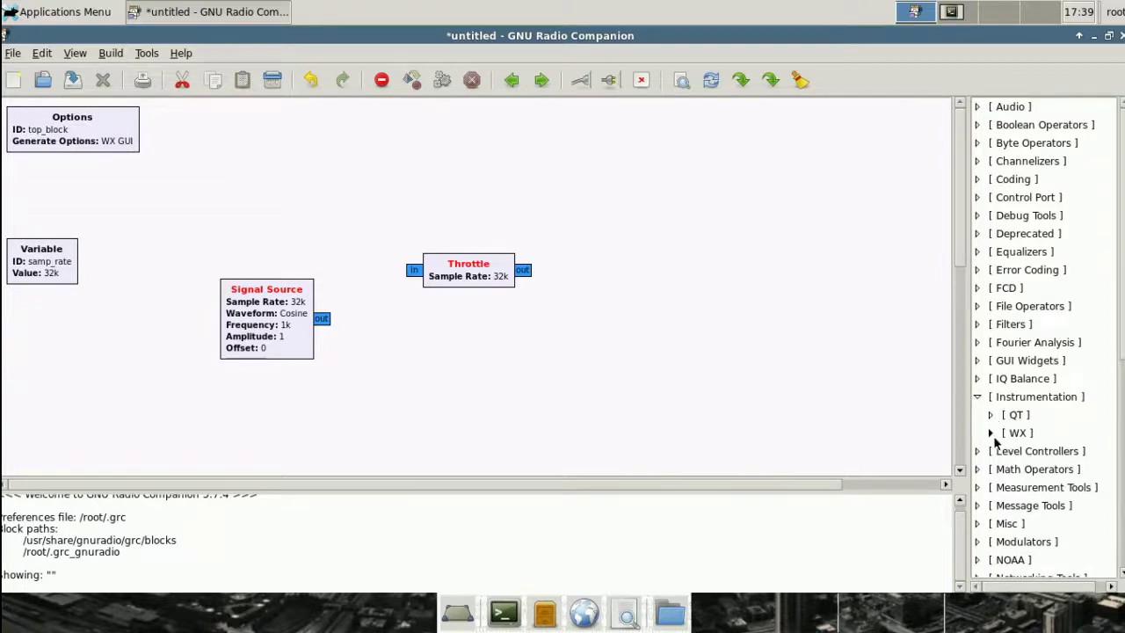
pyautogui.click(990, 432)
pyautogui.moveTo(1010, 469); pyautogui.dragTo(650, 300)
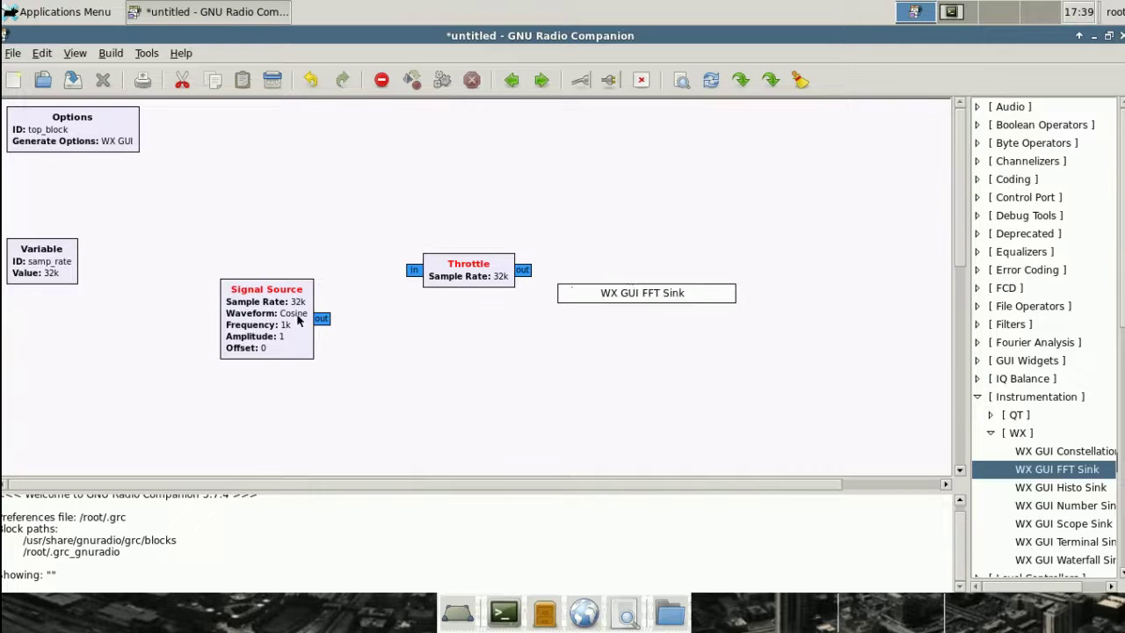
pyautogui.moveTo(651, 300); pyautogui.dragTo(646, 297)
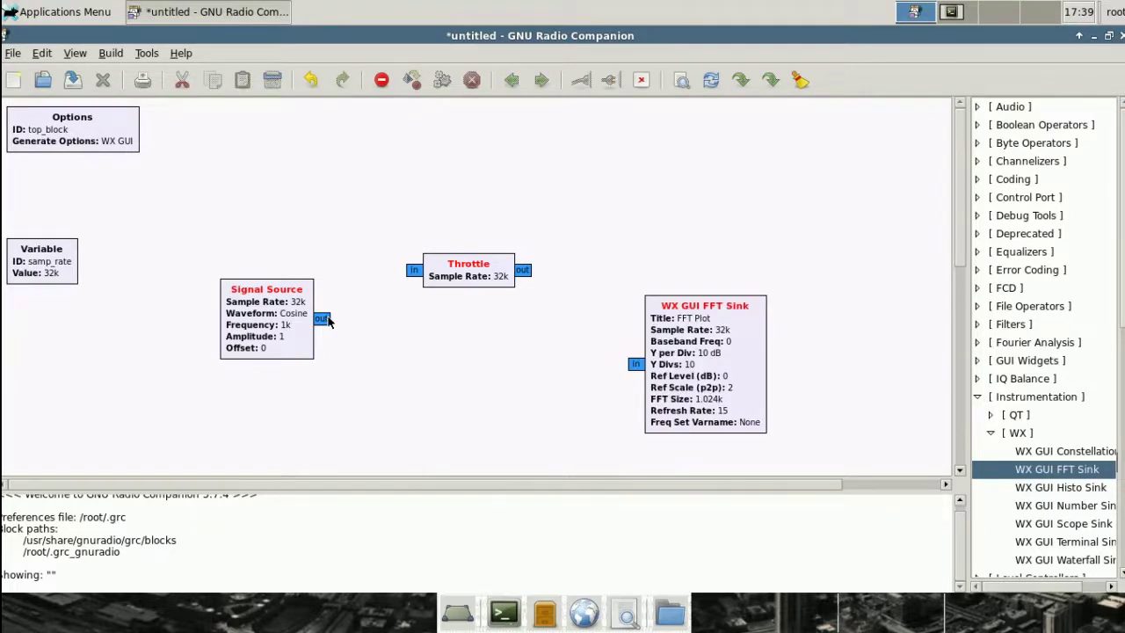
# Connect Signal Source to Throttle, and Throttle to the FFT Sink.
pyautogui.click(323, 319)
pyautogui.click(416, 273)
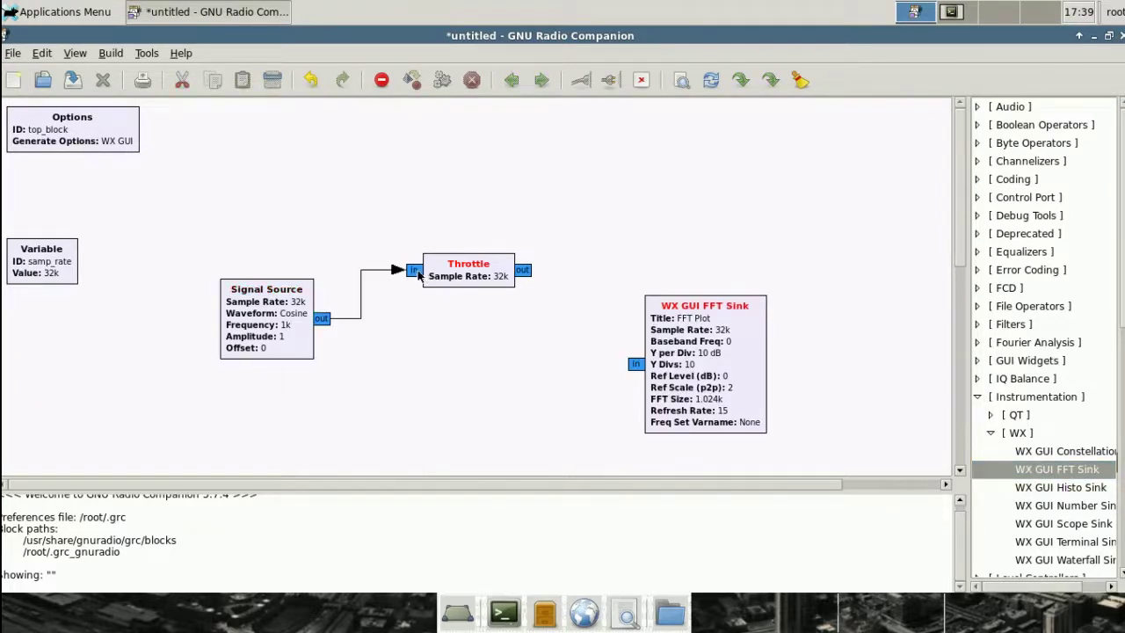
pyautogui.click(525, 273)
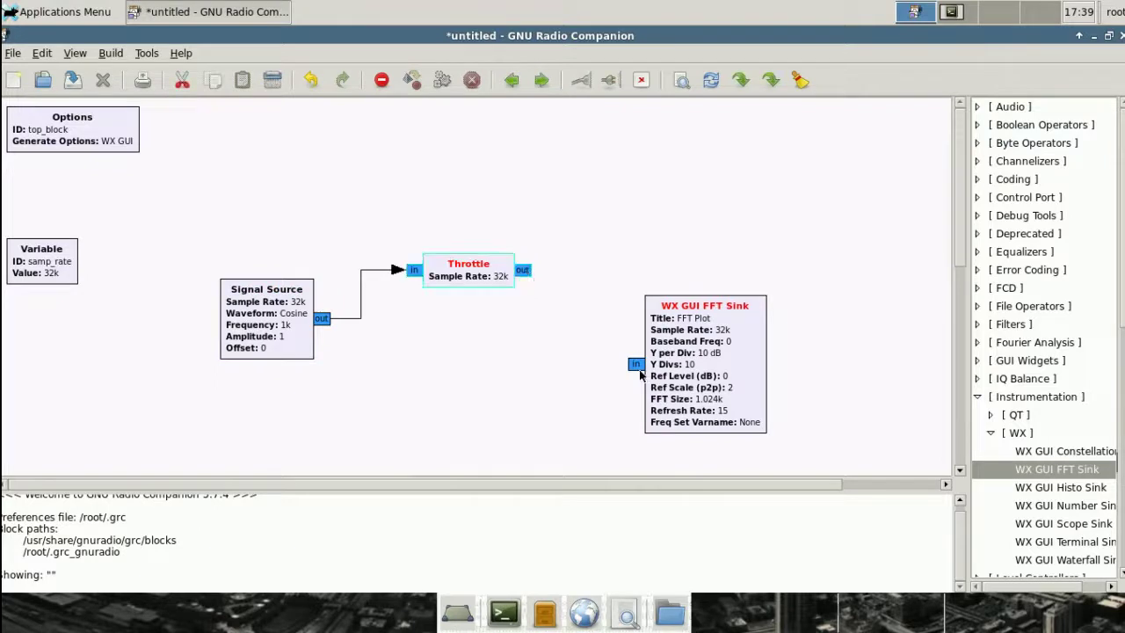
pyautogui.click(638, 372)
pyautogui.click(630, 366)
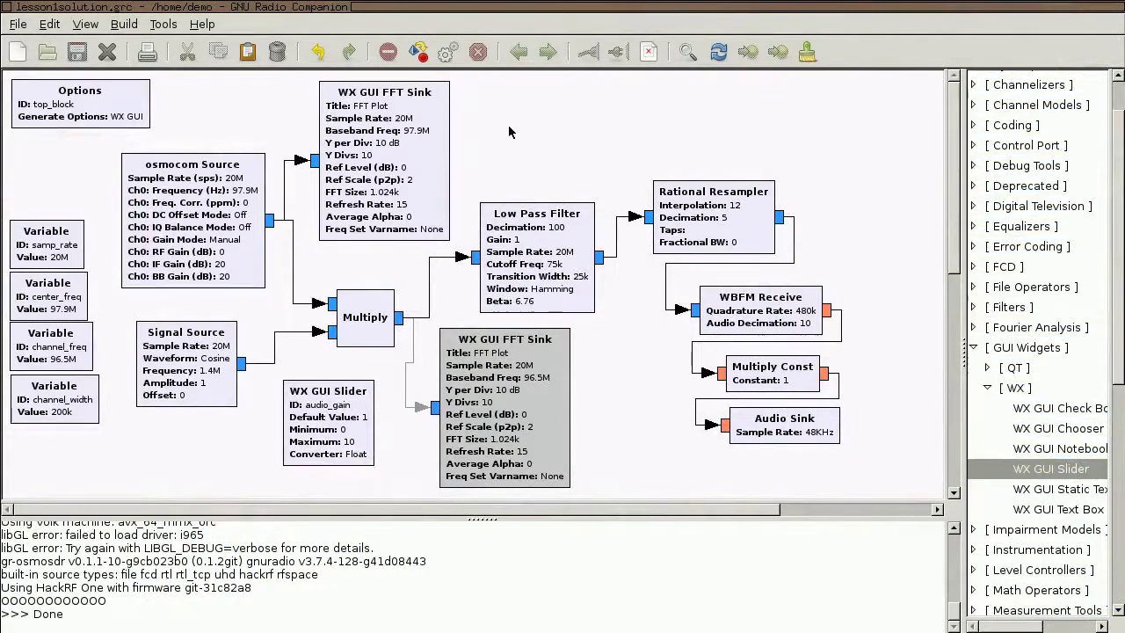
# Execute lesson1solution.grc and move the FFT plot window down and to the right.
pyautogui.click(449, 55)
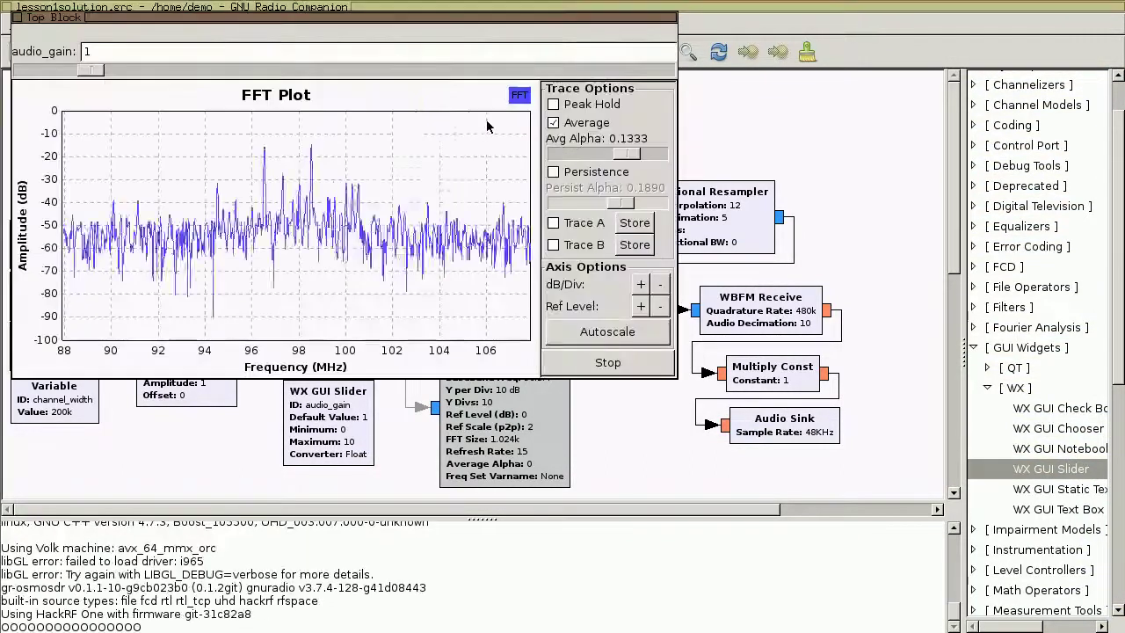
pyautogui.moveTo(343, 17); pyautogui.dragTo(401, 130)
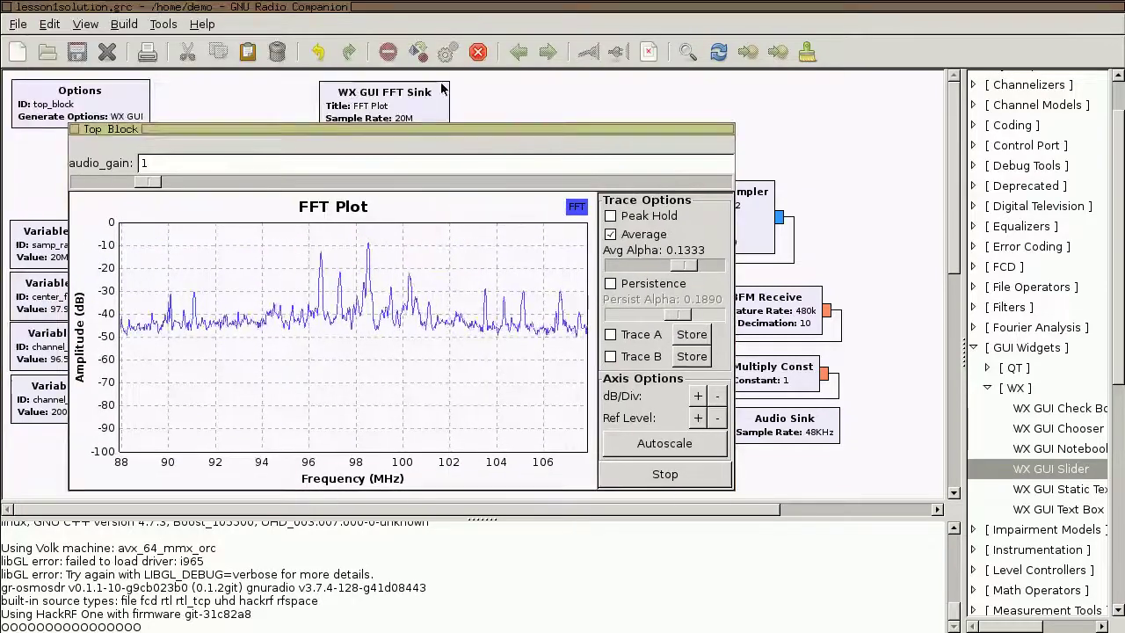
# Stop the flow graph, then copy the audio_gain WX GUI Slider and paste it right of the grey FFT Sink.
pyautogui.click(479, 53)
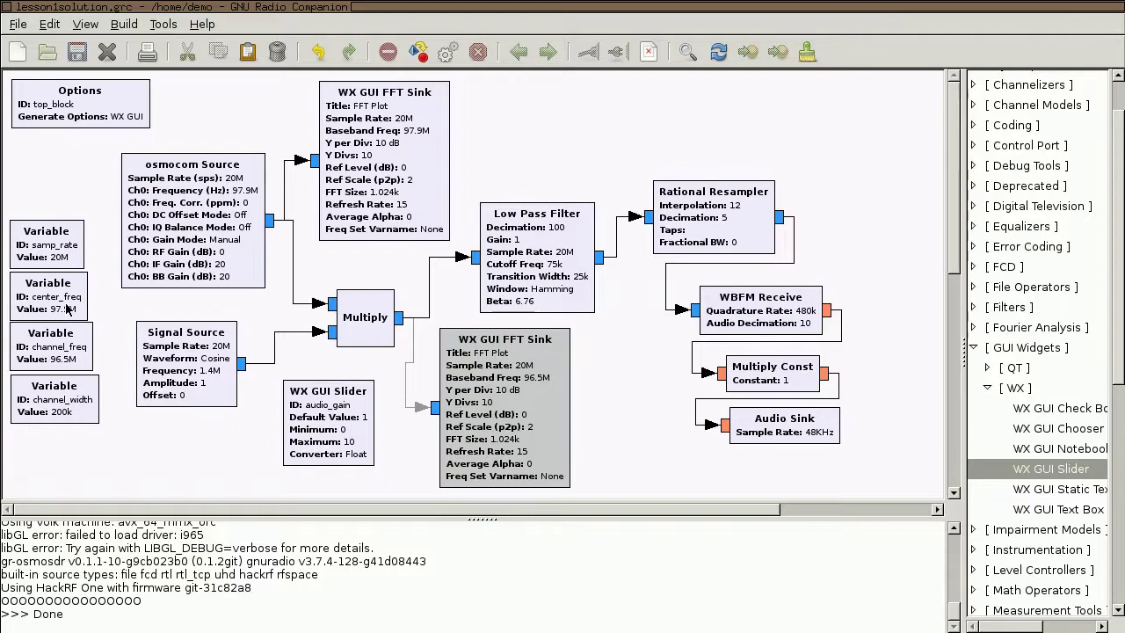
pyautogui.click(73, 355)
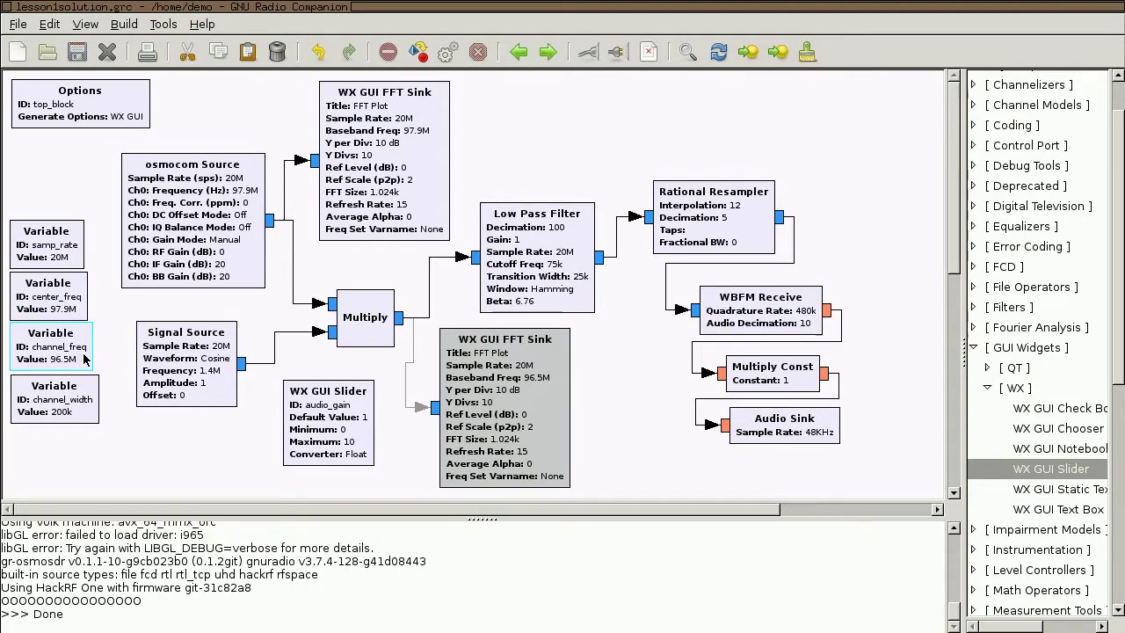
pyautogui.rightClick(310, 402)
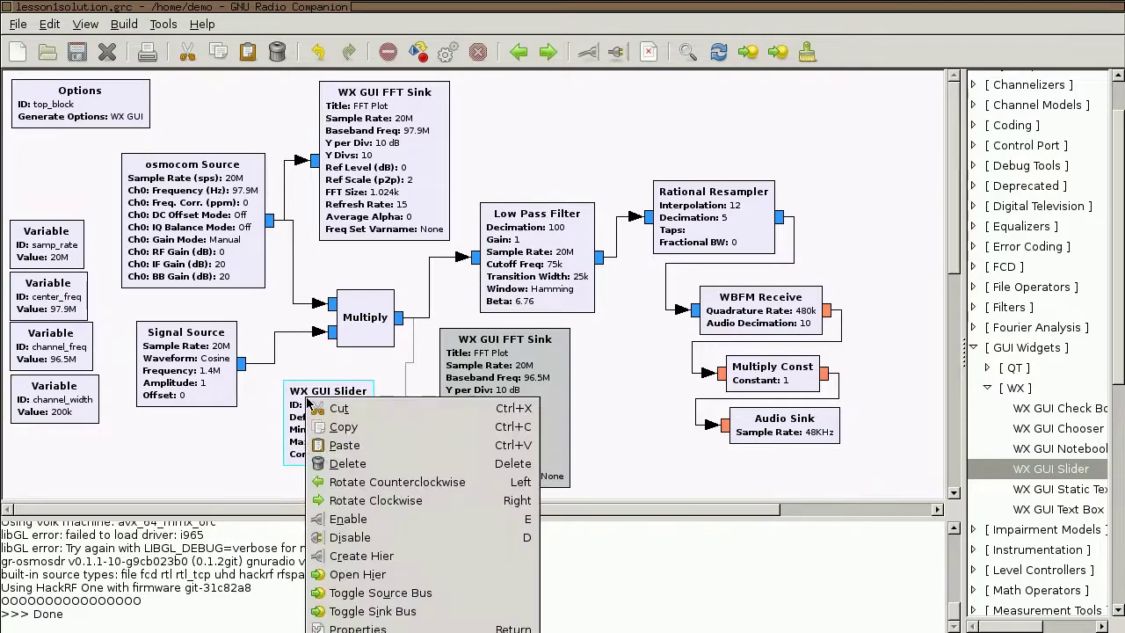
pyautogui.click(387, 428)
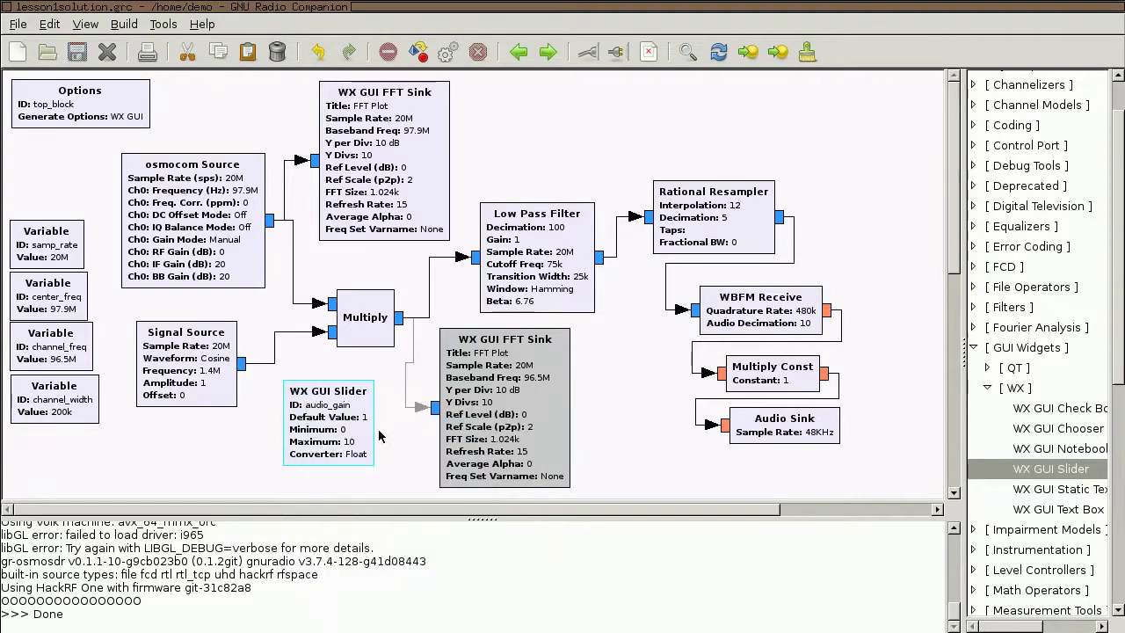
pyautogui.rightClick(391, 428)
pyautogui.click(428, 471)
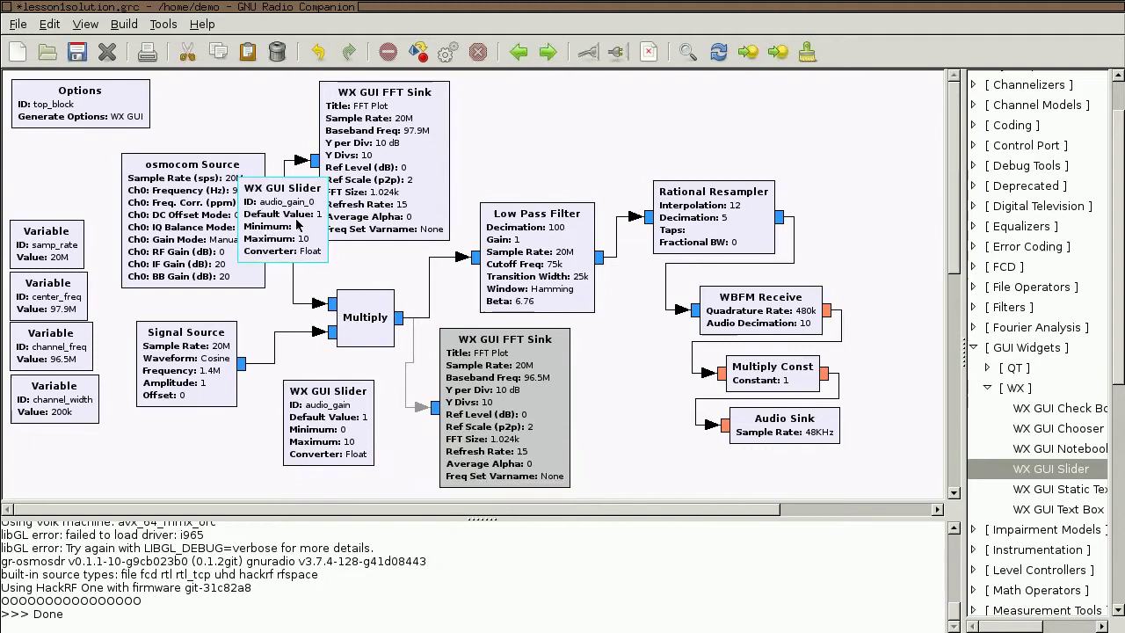
pyautogui.moveTo(294, 227); pyautogui.dragTo(635, 425)
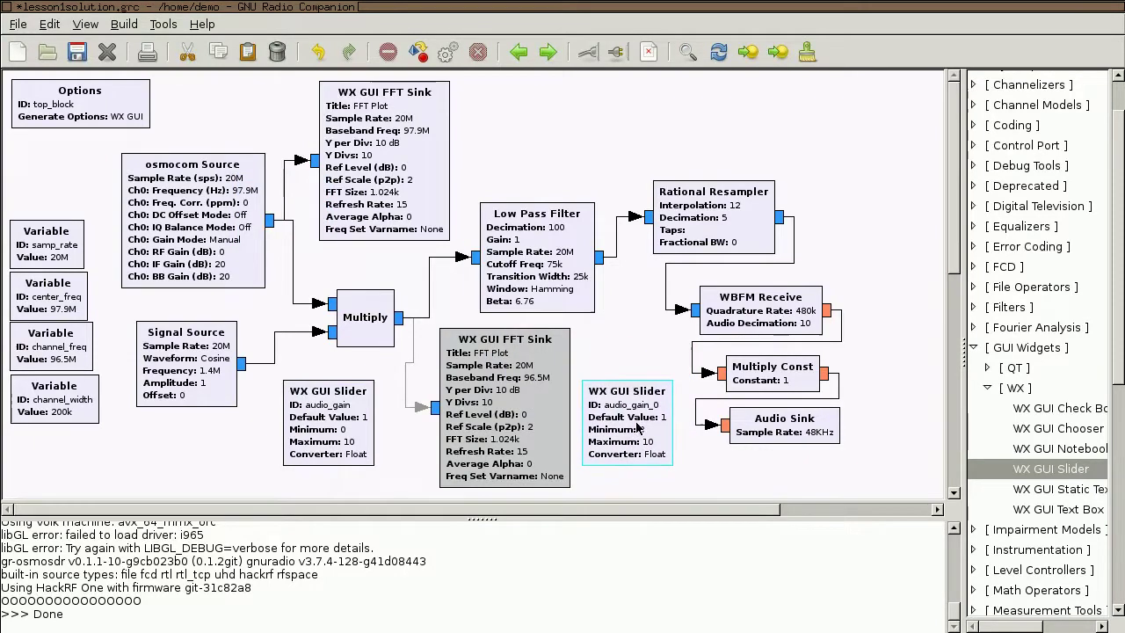
pyautogui.rightClick(647, 427)
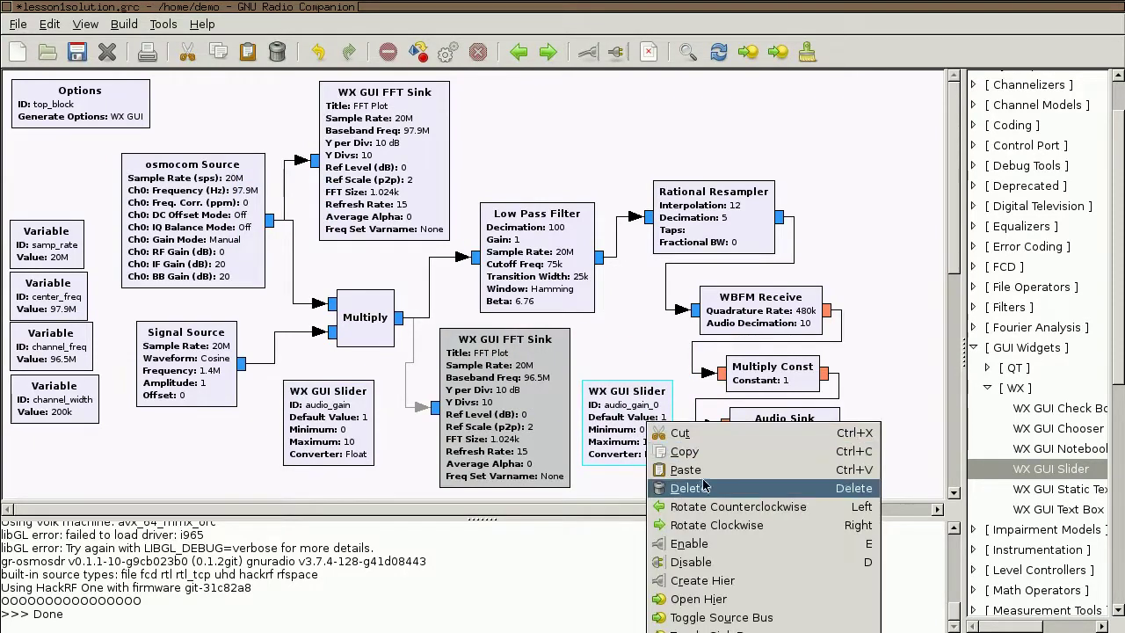
# Give the pasted slider ID channel_freq and default value 96.5e6.
pyautogui.click(694, 632)
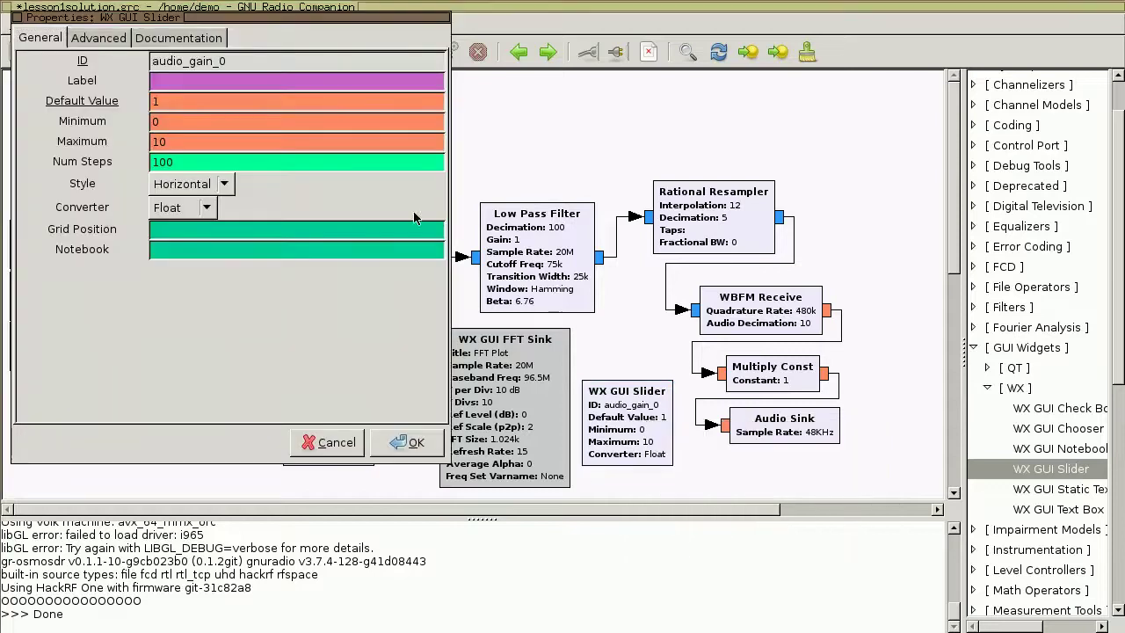
pyautogui.write('channel_freq')
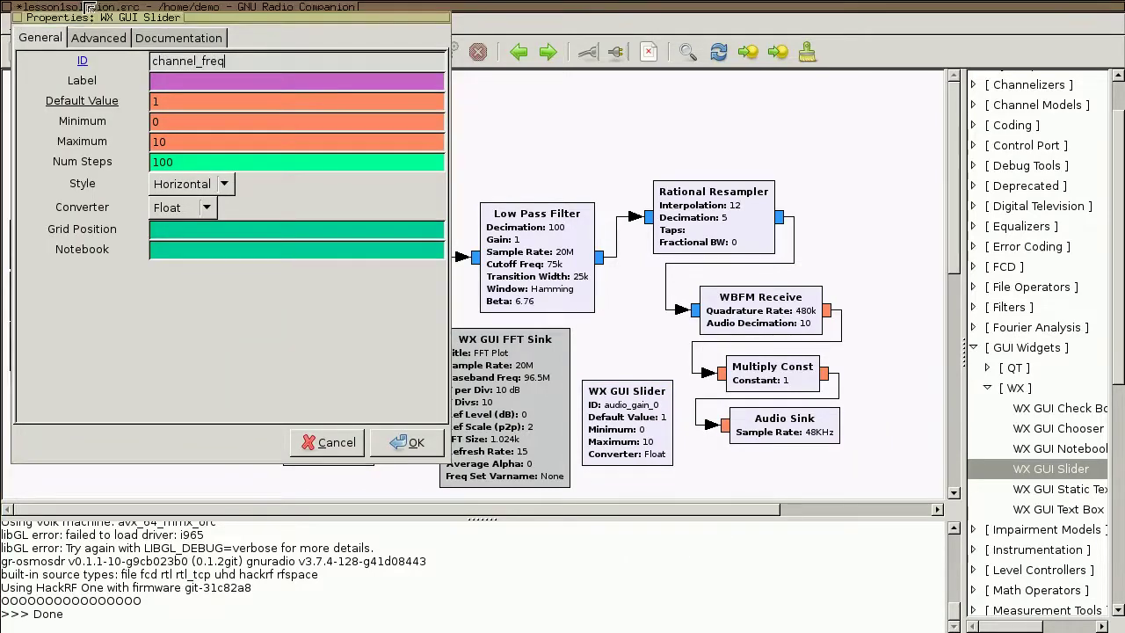
pyautogui.moveTo(155, 18); pyautogui.dragTo(377, 54)
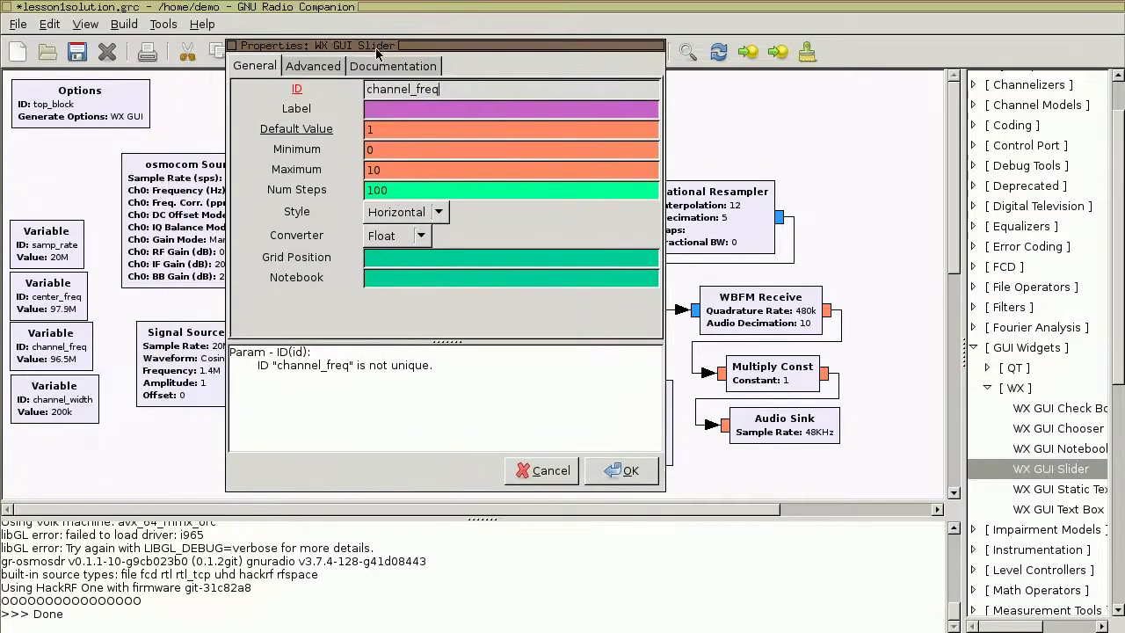
pyautogui.doubleClick(389, 137)
pyautogui.write('9')
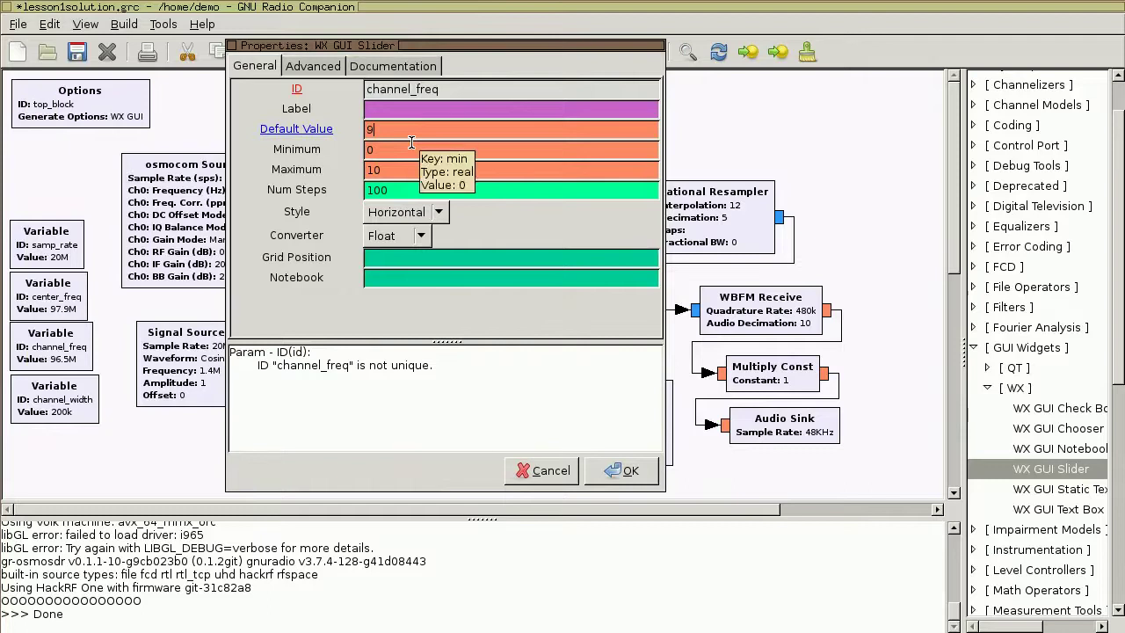
pyautogui.write('6.5e6')
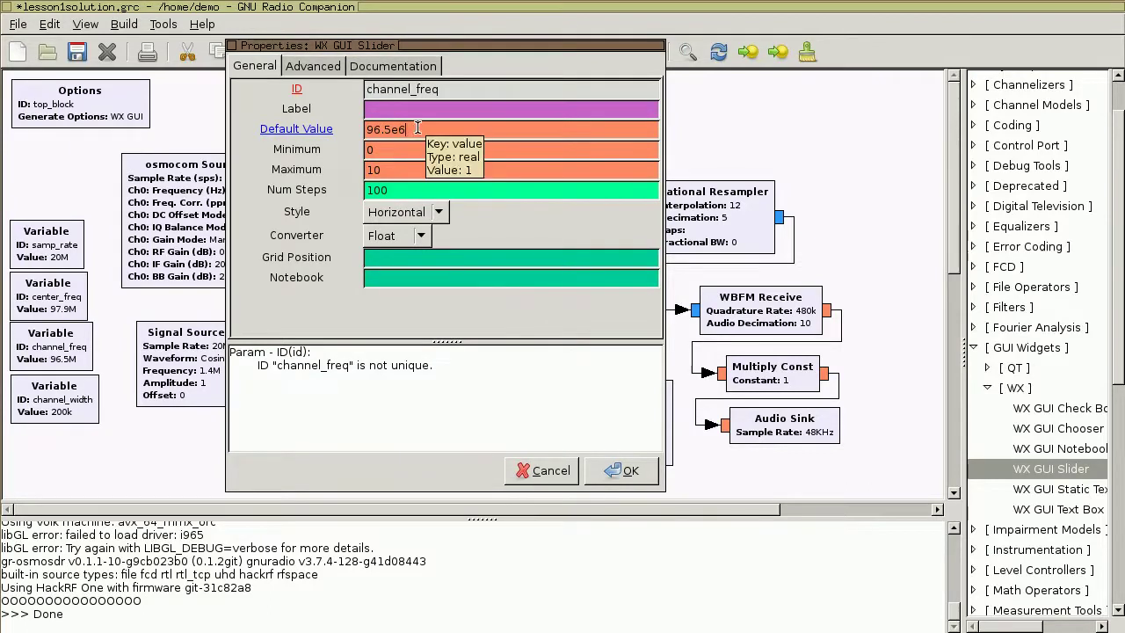
# Set the slider range to 87.9e6–107.9e6, confirm, and nudge the block into place.
pyautogui.doubleClick(385, 152)
pyautogui.press('BackSpace')
pyautogui.write('8')
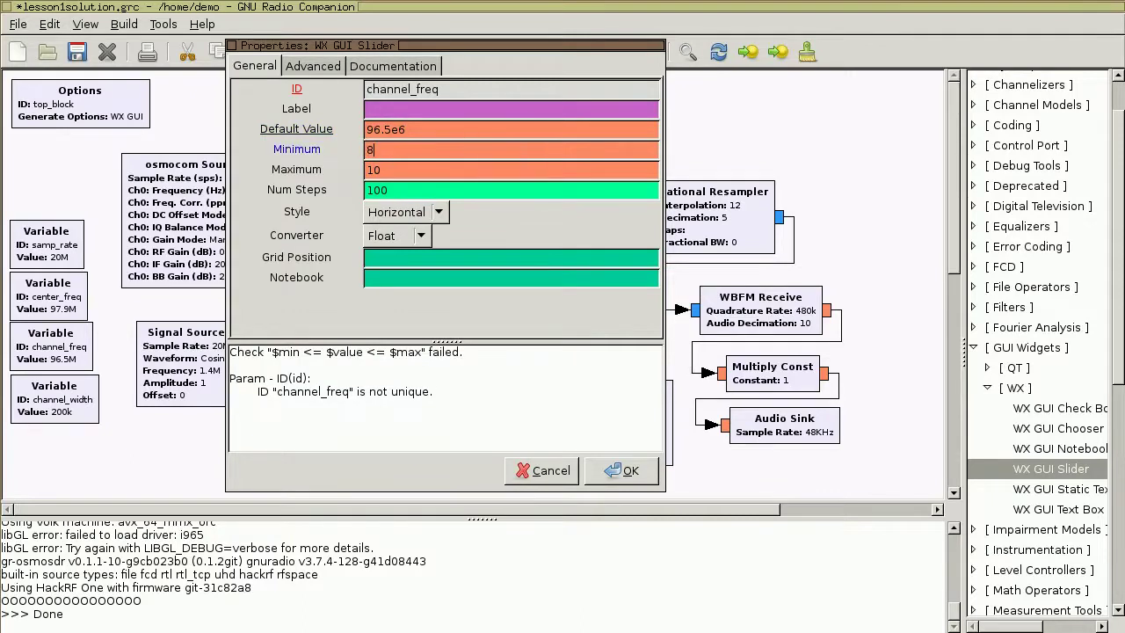
pyautogui.write('9')
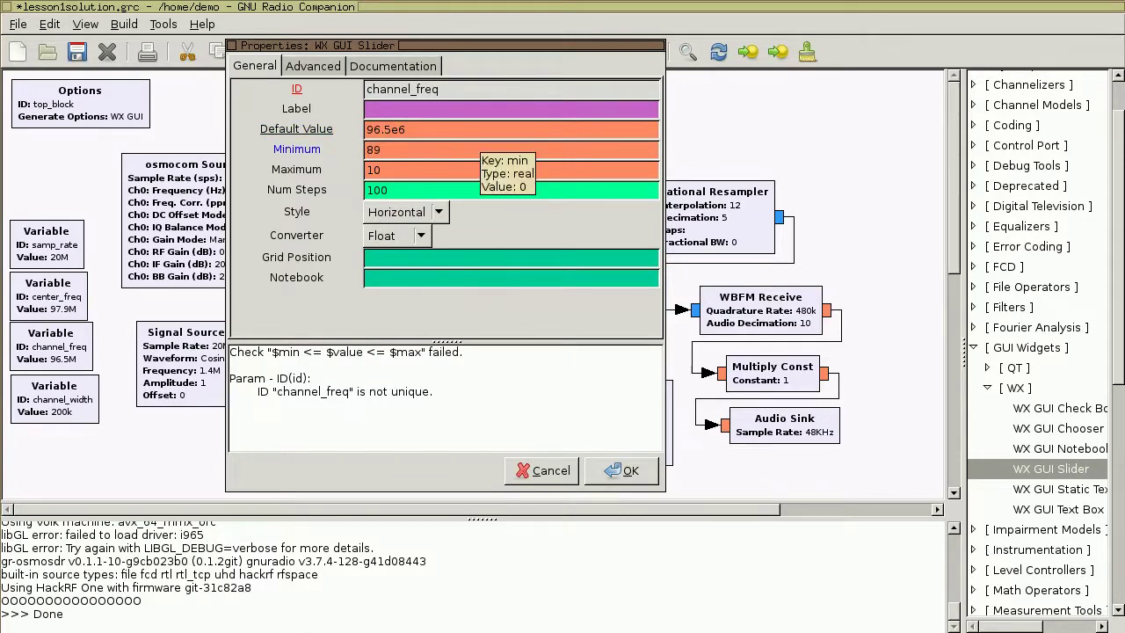
pyautogui.write('.9e')
pyautogui.press('BackSpace')
pyautogui.press('BackSpace')
pyautogui.press('BackSpace')
pyautogui.press('BackSpace')
pyautogui.write('7')
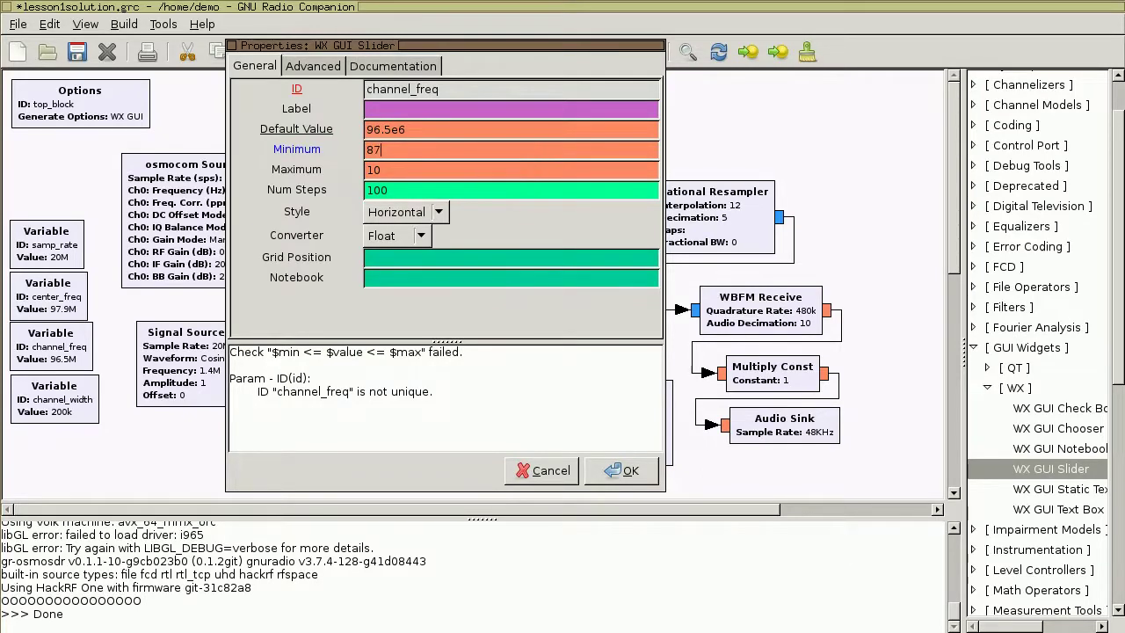
pyautogui.write('.9e6')
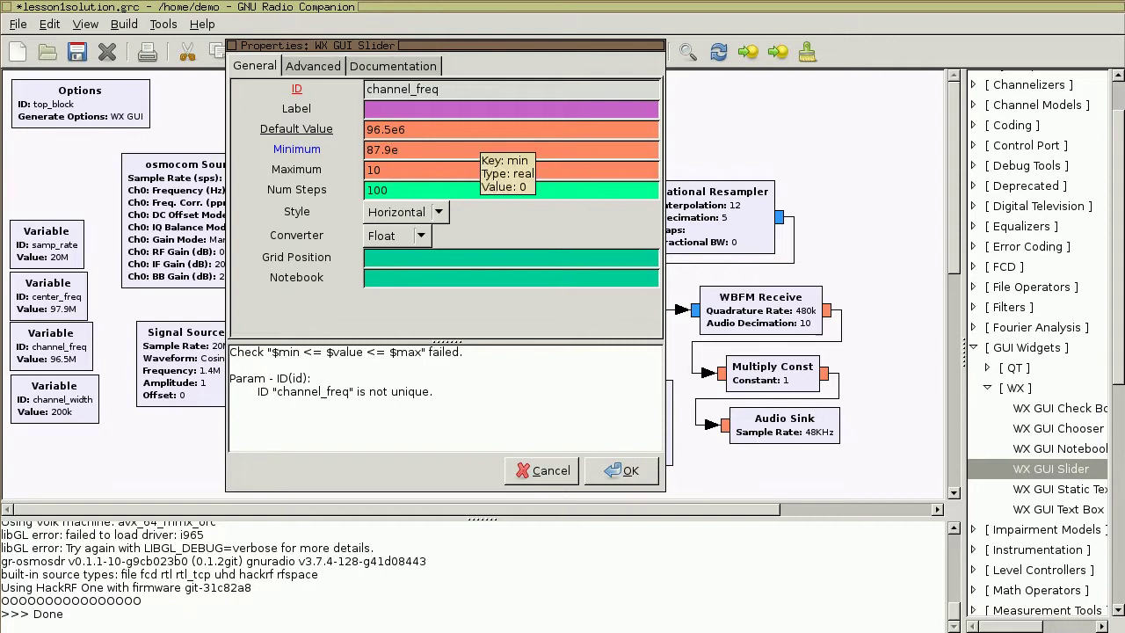
pyautogui.press('Tab')
pyautogui.write('1')
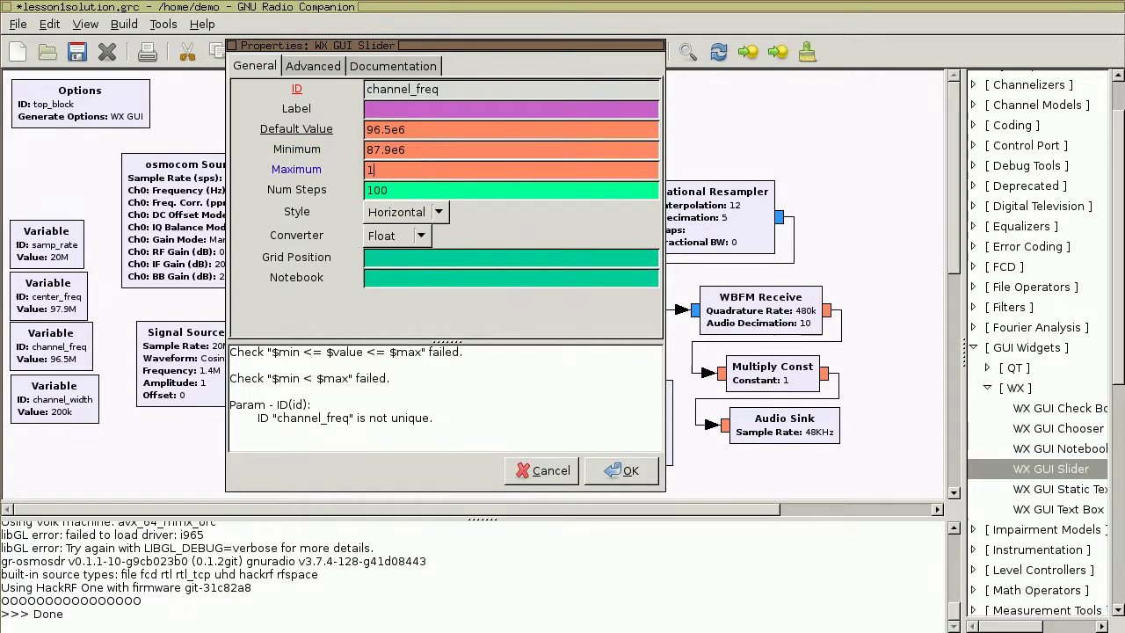
pyautogui.write('07')
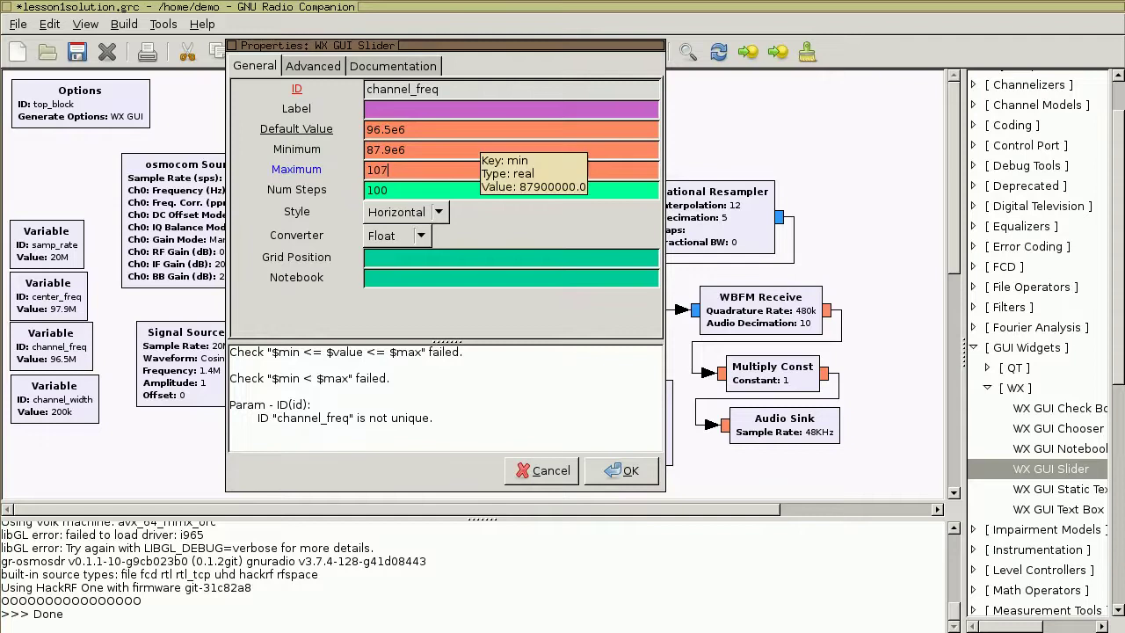
pyautogui.write('.9e6')
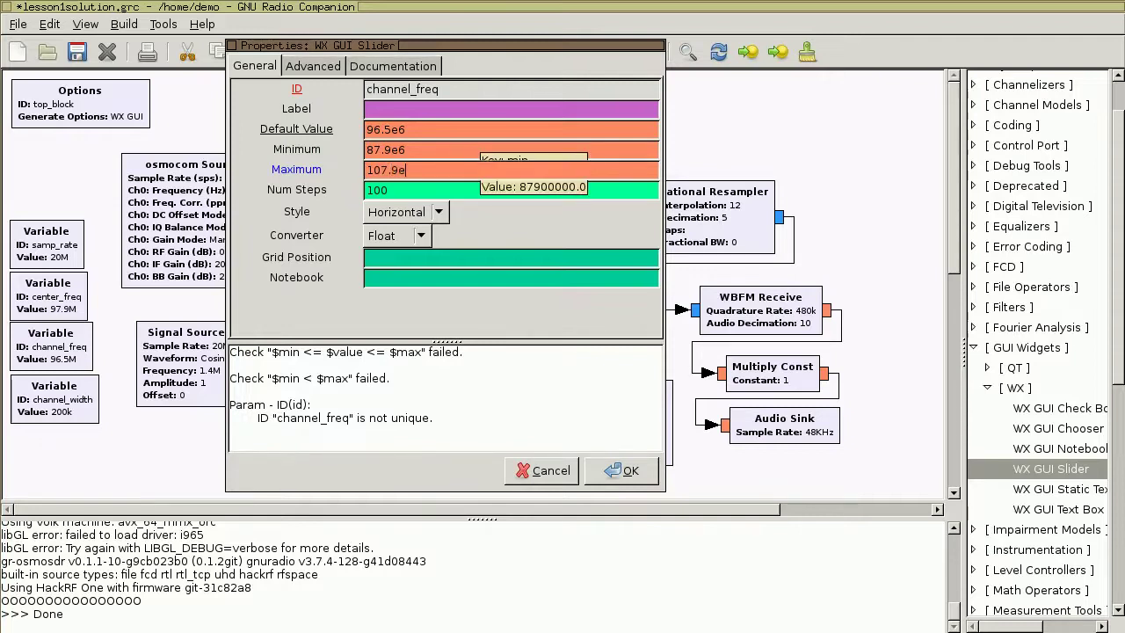
pyautogui.click(425, 151)
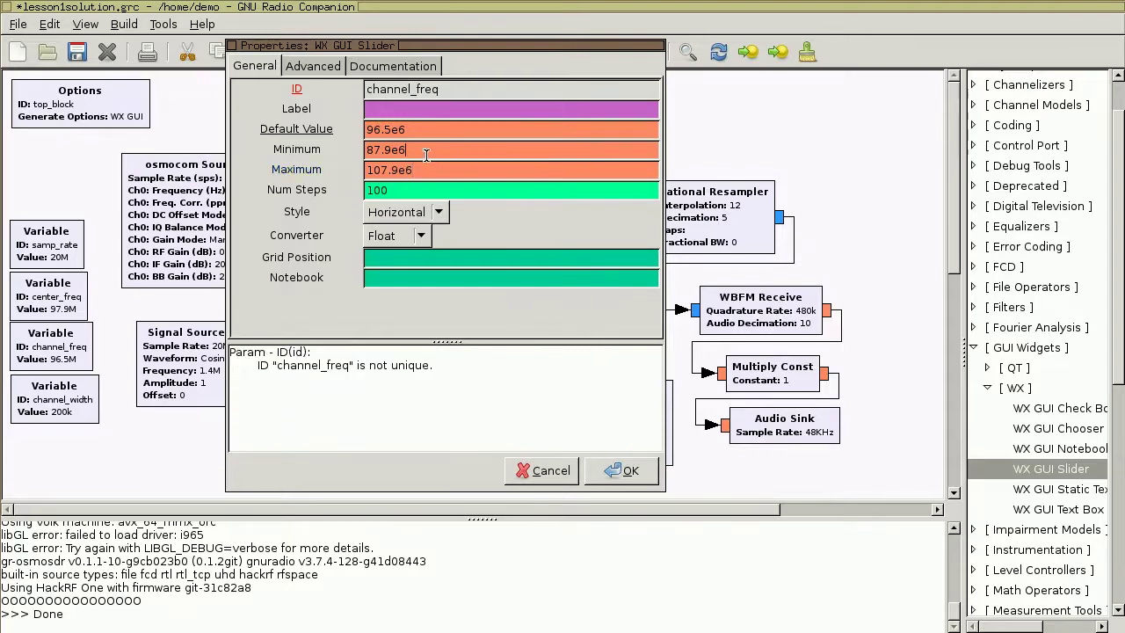
pyautogui.click(427, 171)
pyautogui.click(621, 470)
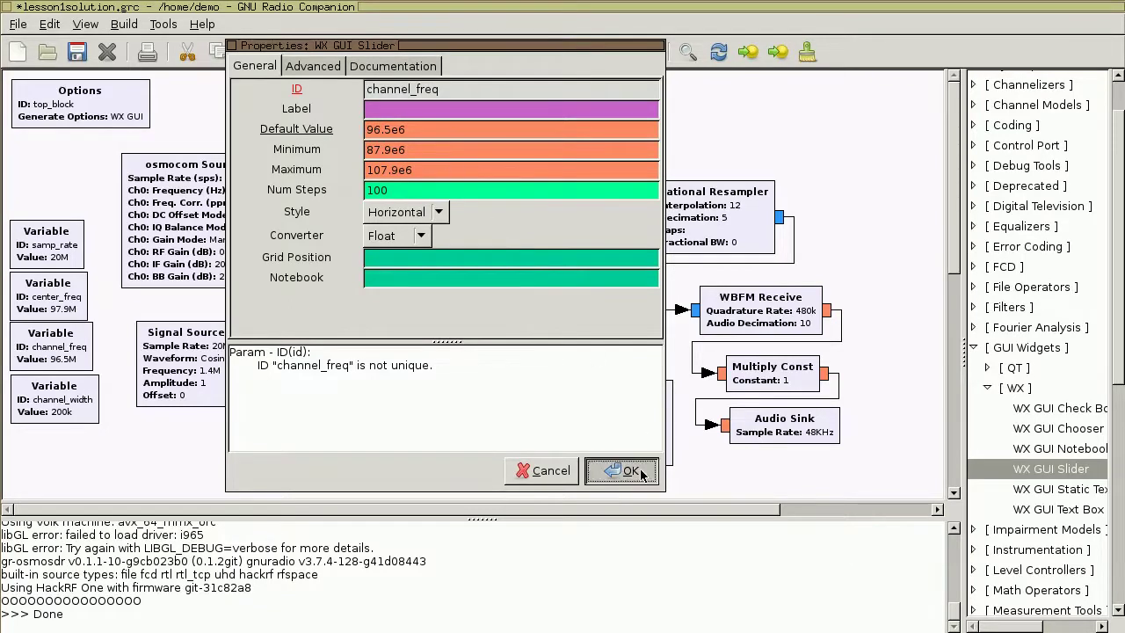
pyautogui.moveTo(643, 430); pyautogui.dragTo(636, 442)
# Delete the old channel_freq Variable block from the canvas.
pyautogui.click(633, 348)
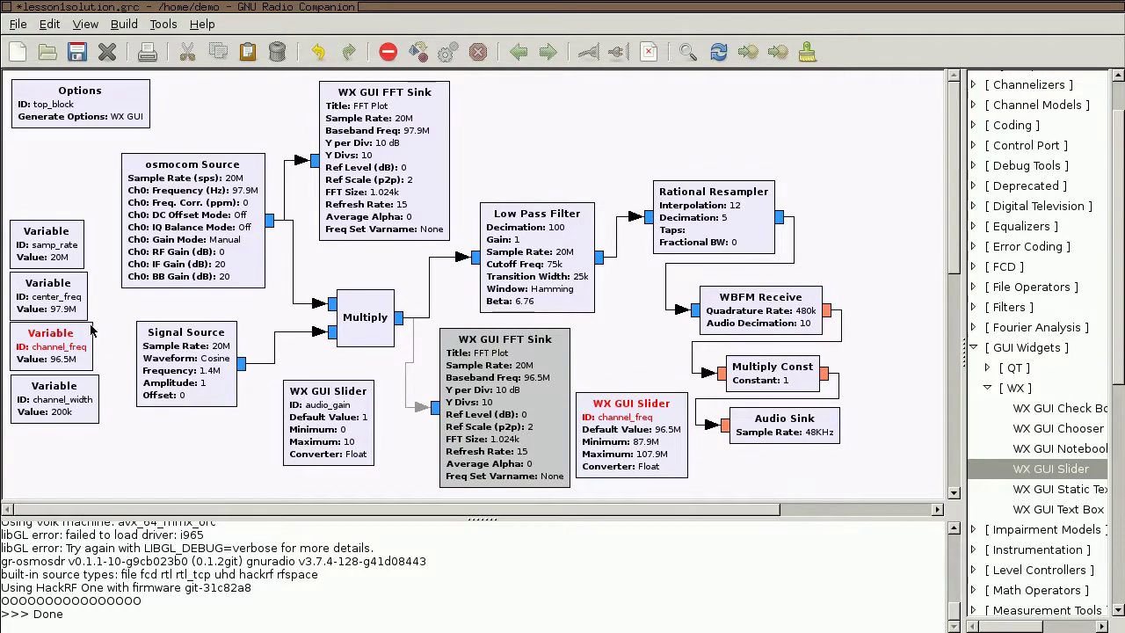
pyautogui.click(53, 339)
pyautogui.rightClick(89, 336)
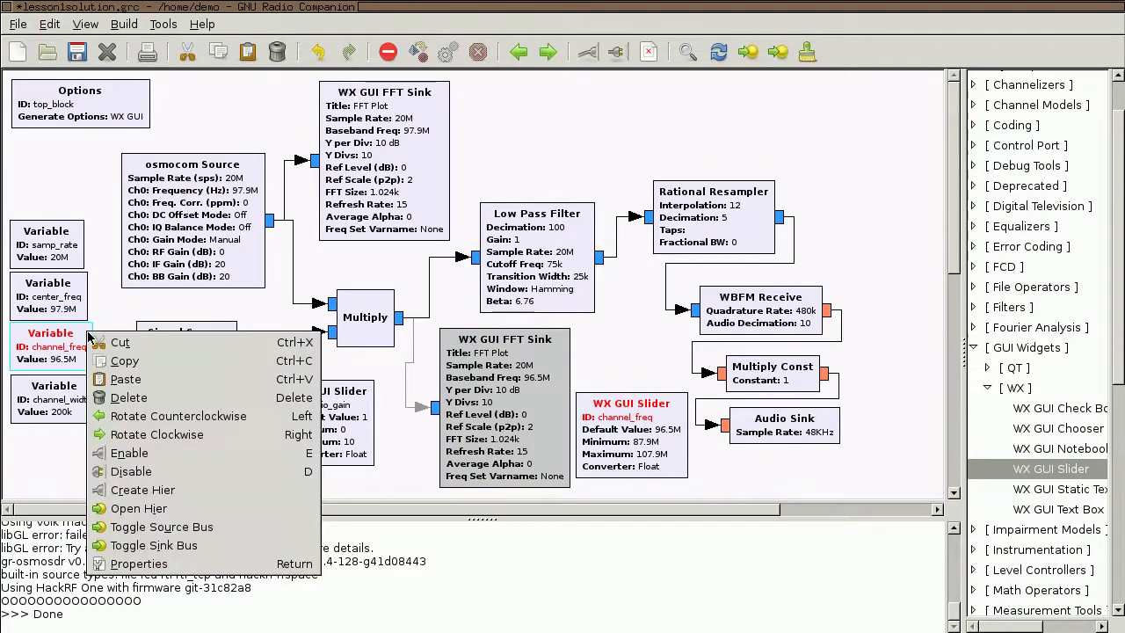
pyautogui.click(129, 398)
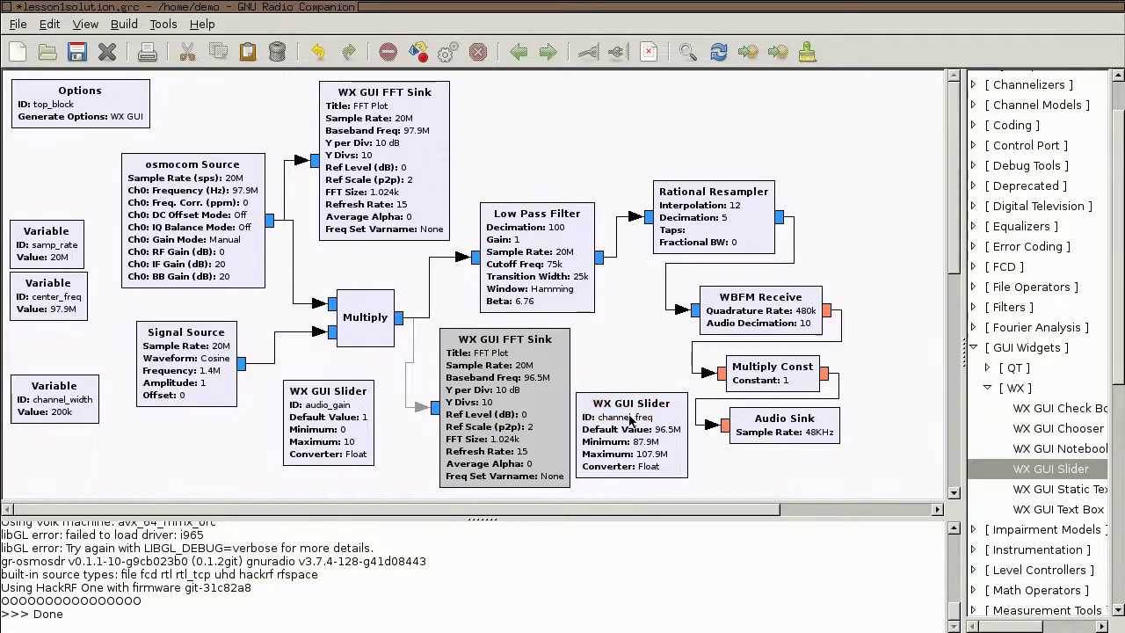
# Save and run the flow graph, sweep channel_freq from 96.9M up to 103.1M, then stop it.
pyautogui.click(446, 52)
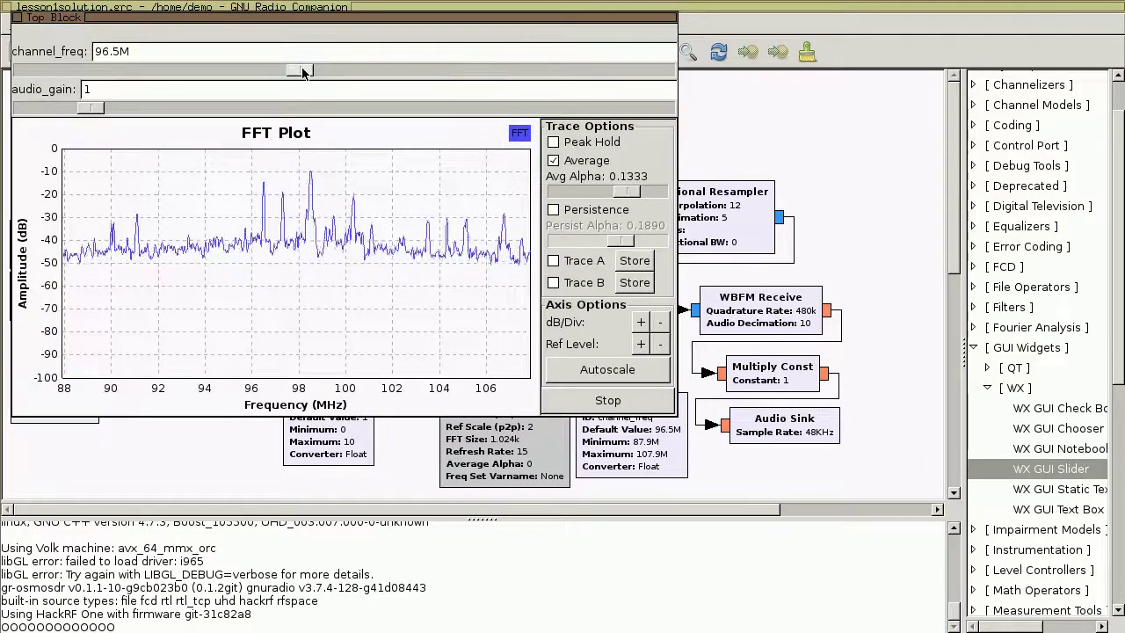
pyautogui.moveTo(305, 75); pyautogui.dragTo(317, 73)
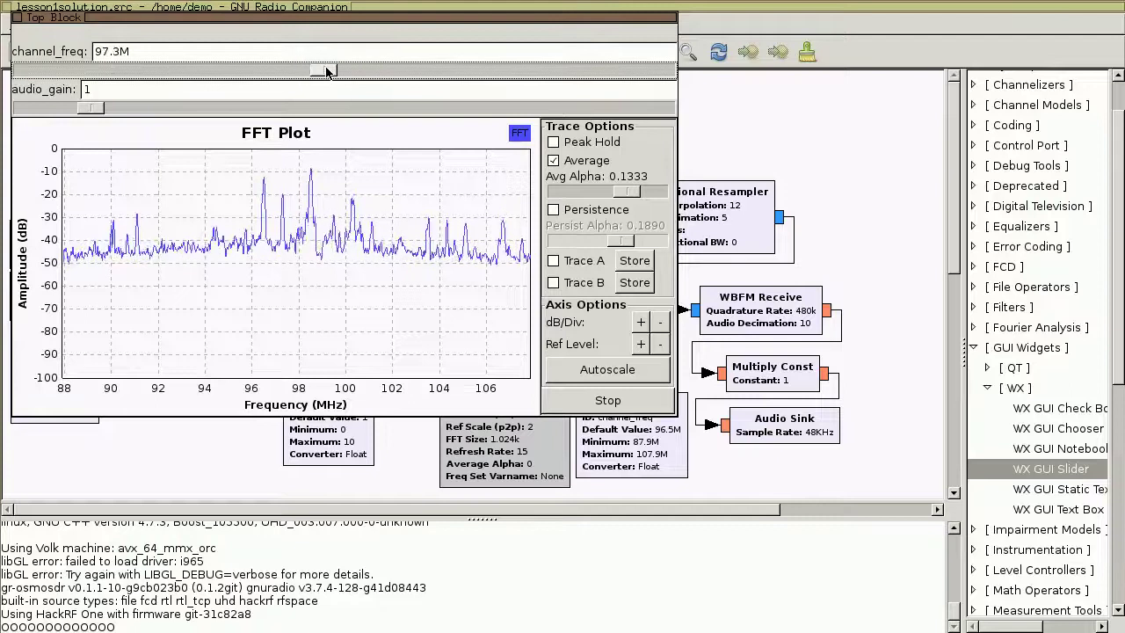
pyautogui.moveTo(325, 70); pyautogui.dragTo(364, 70)
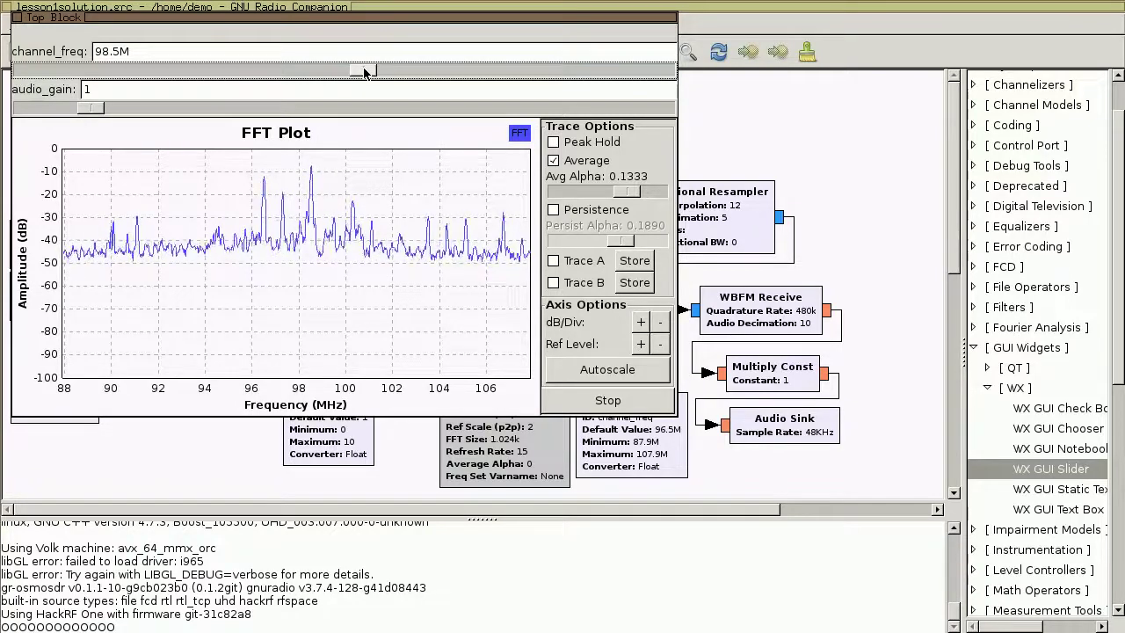
pyautogui.moveTo(364, 71); pyautogui.dragTo(49, 60)
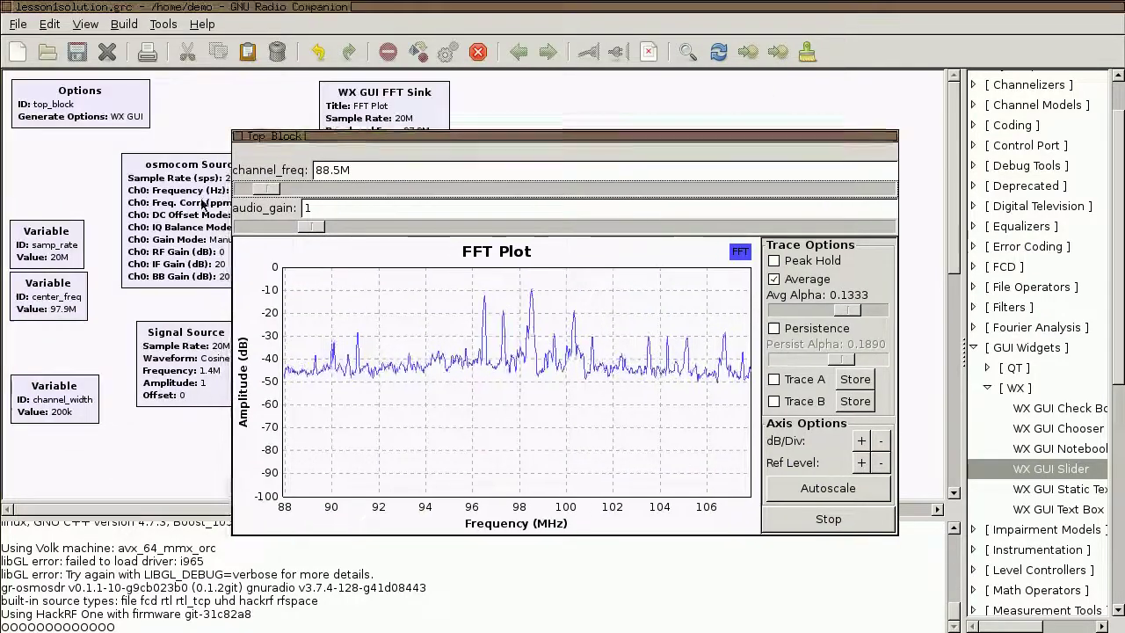
pyautogui.moveTo(570, 138); pyautogui.dragTo(550, 135)
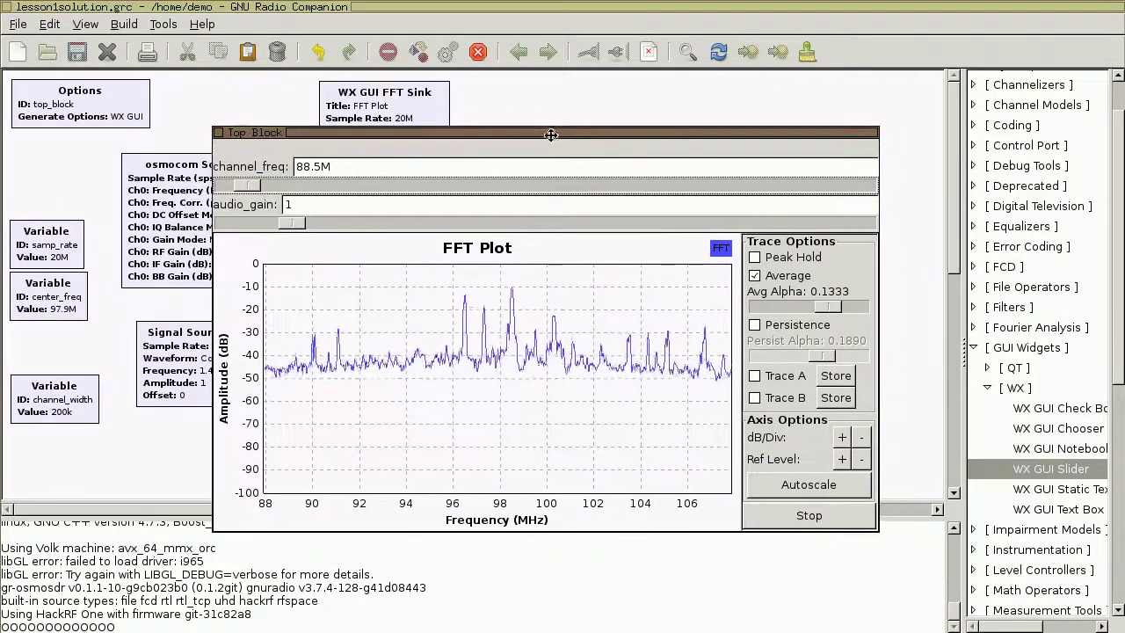
pyautogui.click(477, 52)
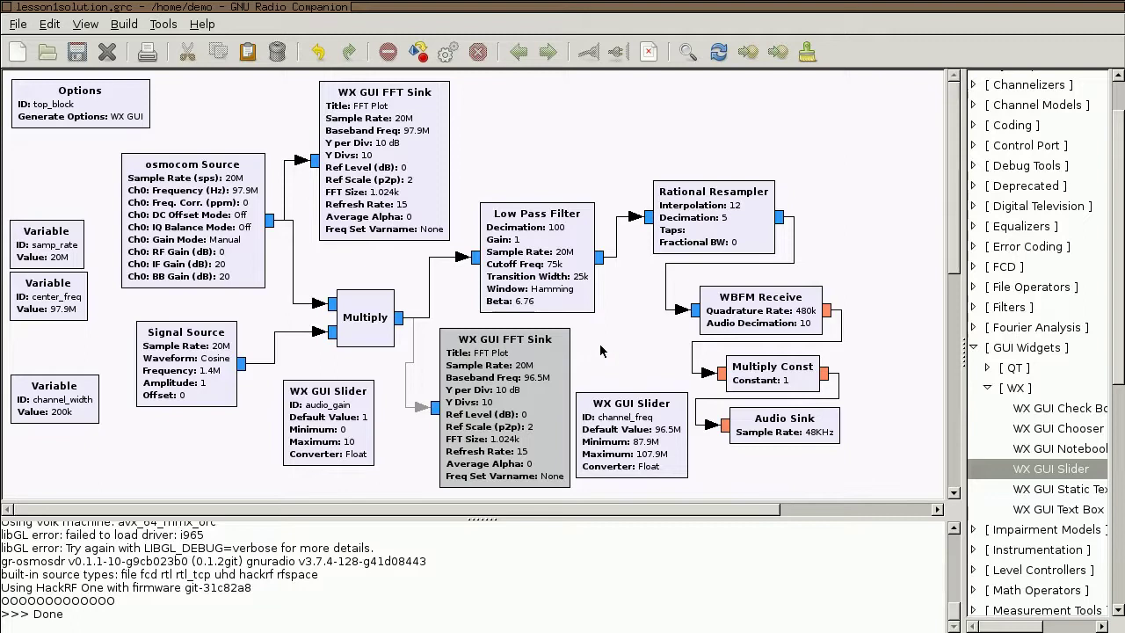
# Delete the second WX GUI FFT Sink block.
pyautogui.click(545, 352)
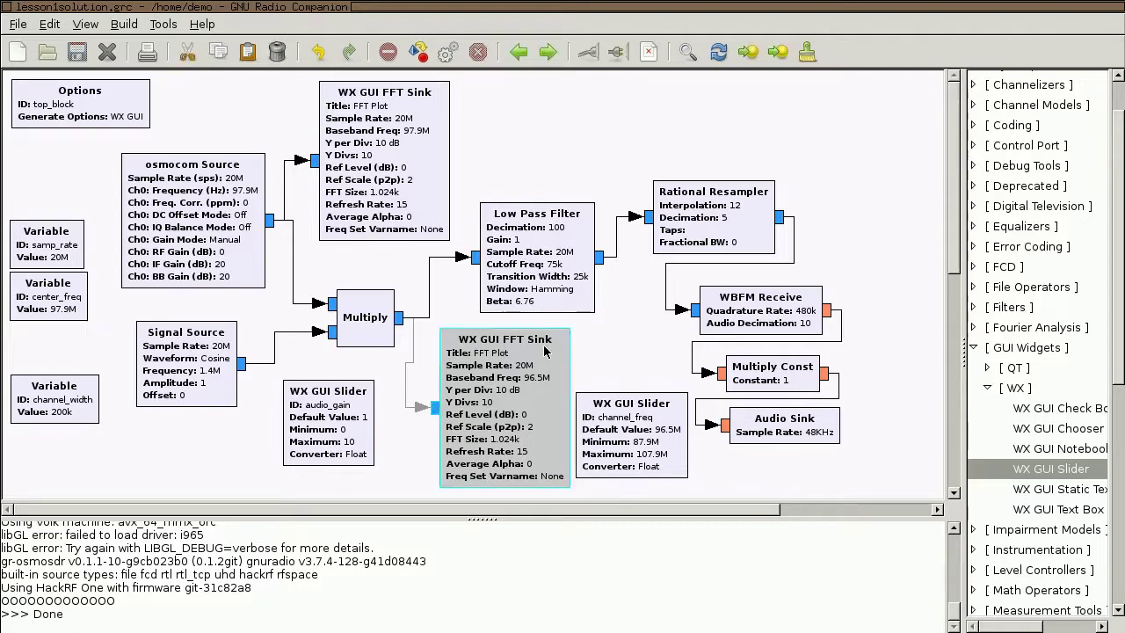
pyautogui.rightClick(546, 351)
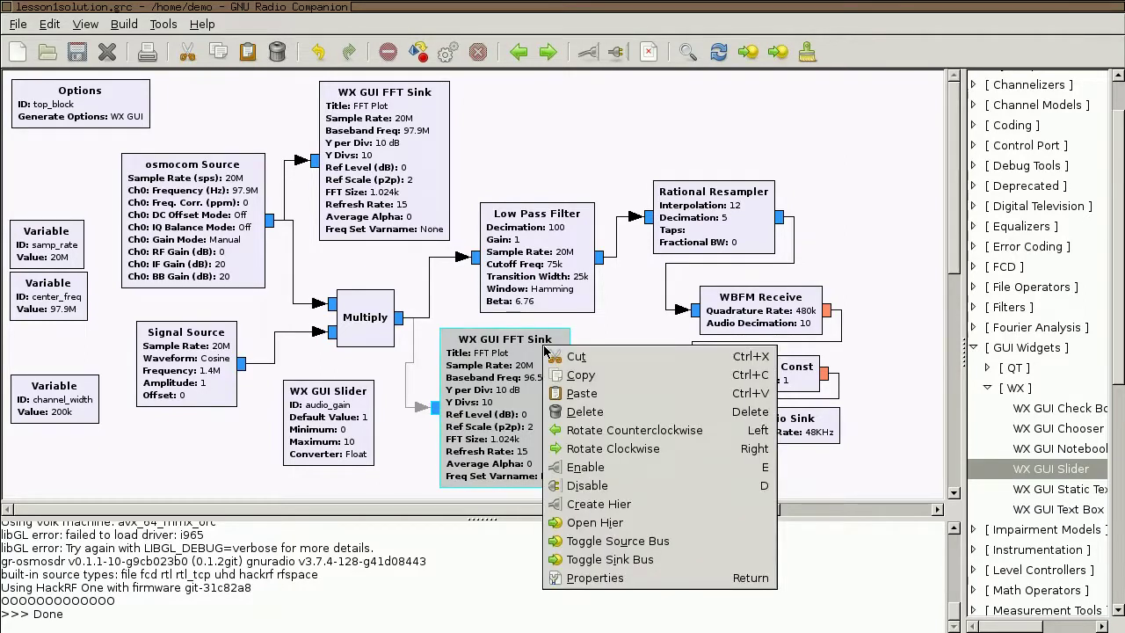
pyautogui.click(587, 411)
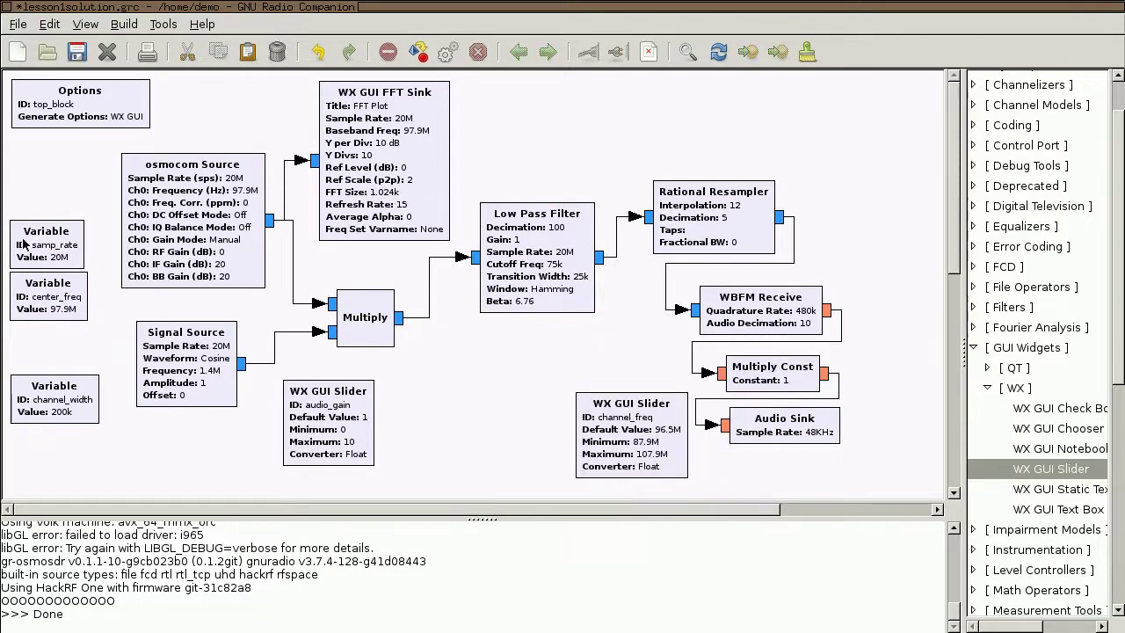
# Rearrange the variables, osmocom Source, FFT Sink, Multiply and Signal Source at the top left.
pyautogui.moveTo(107, 337); pyautogui.dragTo(20, 209)
pyautogui.moveTo(59, 245); pyautogui.dragTo(62, 293)
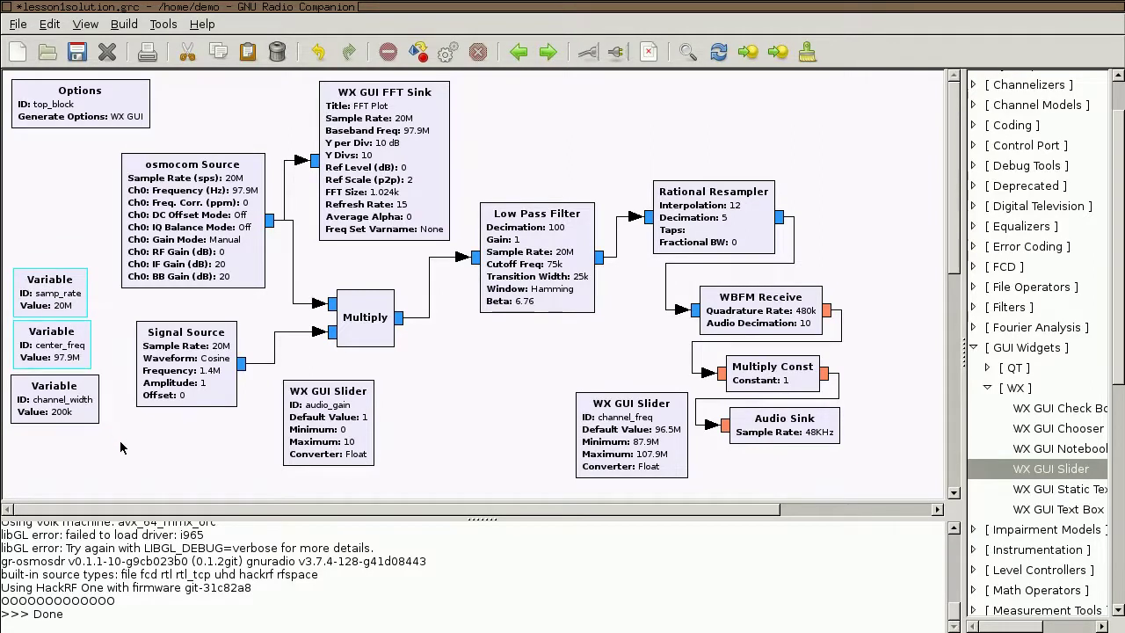
pyautogui.moveTo(213, 250); pyautogui.dragTo(102, 229)
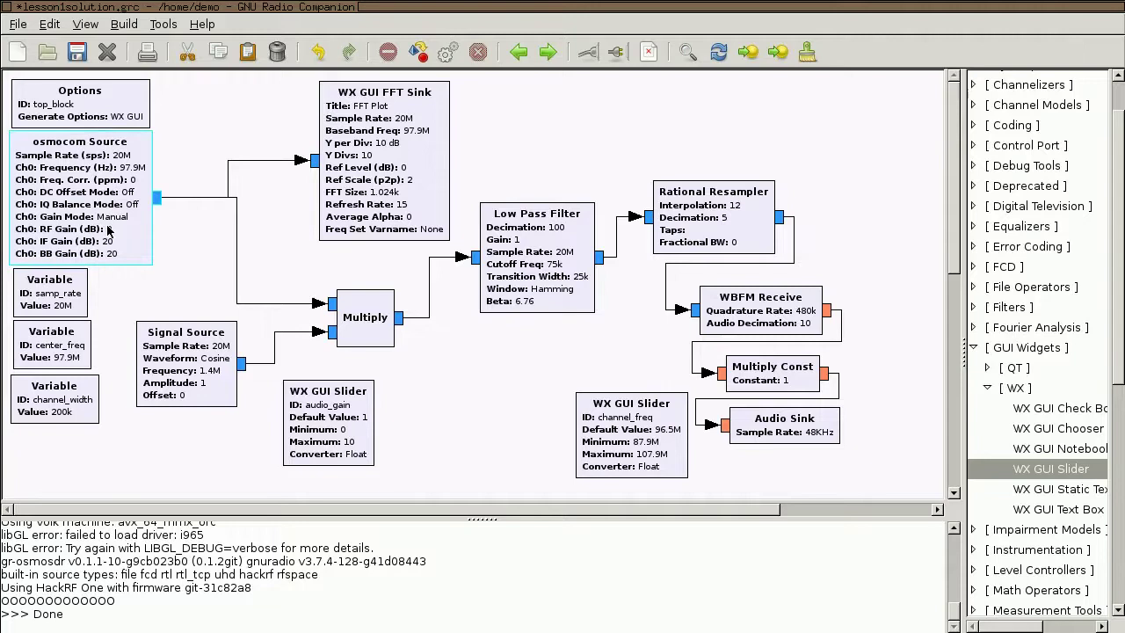
pyautogui.moveTo(352, 171); pyautogui.dragTo(141, 416)
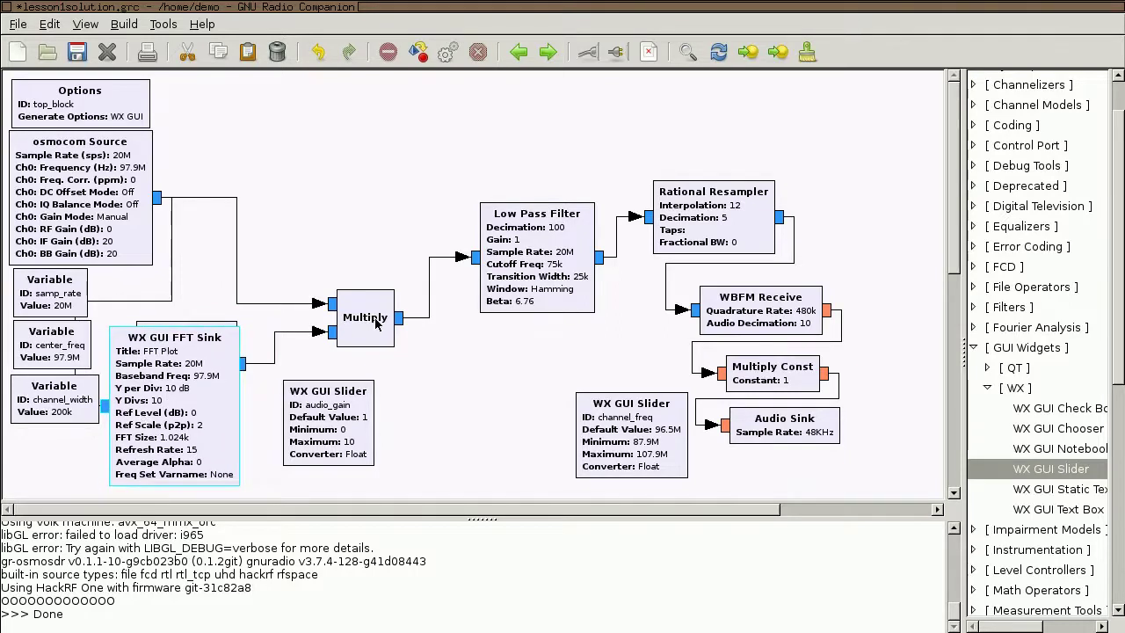
pyautogui.moveTo(373, 321); pyautogui.dragTo(336, 147)
pyautogui.moveTo(225, 326); pyautogui.dragTo(270, 211)
pyautogui.moveTo(326, 142); pyautogui.dragTo(273, 115)
pyautogui.moveTo(255, 265); pyautogui.dragTo(285, 237)
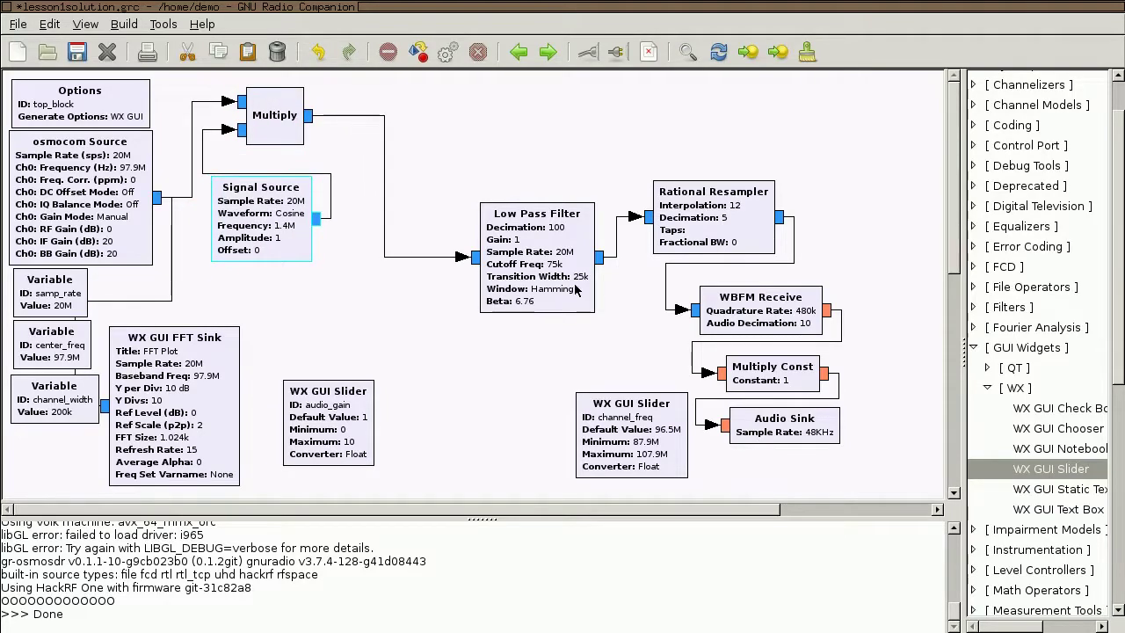
# Line up Low Pass Filter, Rational Resampler, WBFM Receive, Multiply Const, Audio Sink and both sliders.
pyautogui.moveTo(574, 289); pyautogui.dragTo(444, 176)
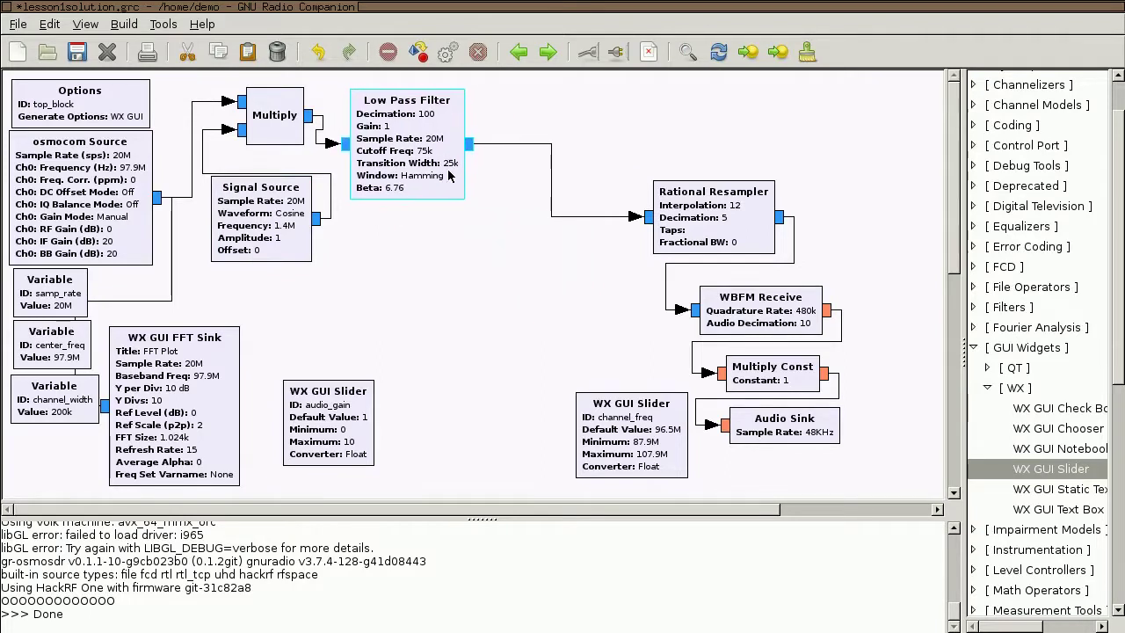
pyautogui.moveTo(730, 233); pyautogui.dragTo(587, 130)
pyautogui.moveTo(763, 302); pyautogui.dragTo(756, 101)
pyautogui.moveTo(775, 378); pyautogui.dragTo(731, 187)
pyautogui.moveTo(804, 431); pyautogui.dragTo(903, 216)
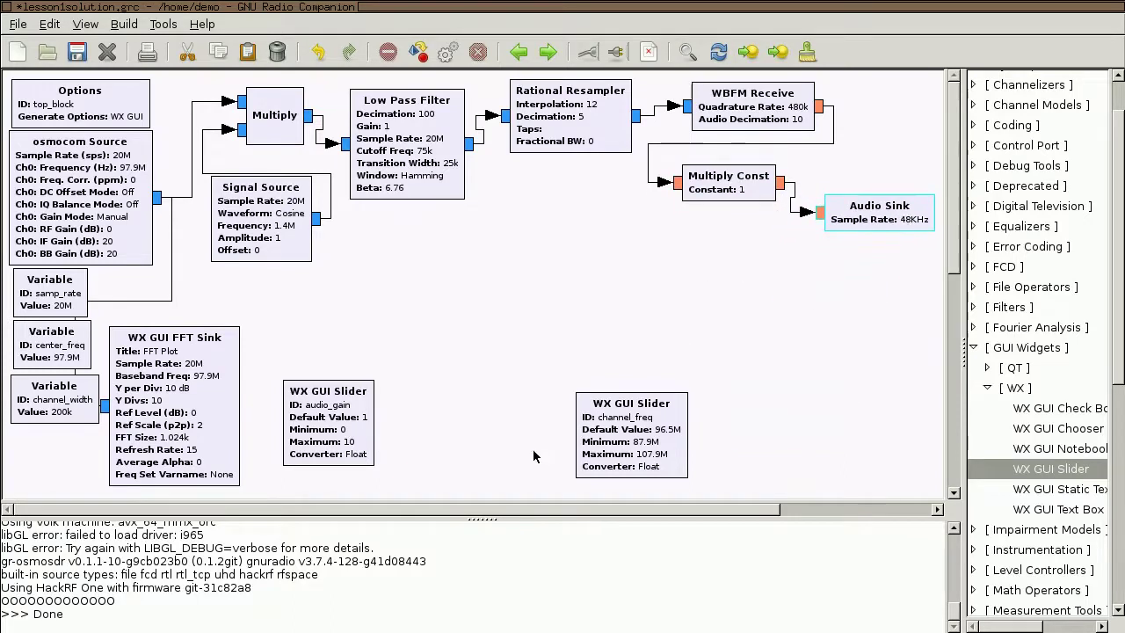
pyautogui.moveTo(352, 428); pyautogui.dragTo(558, 214)
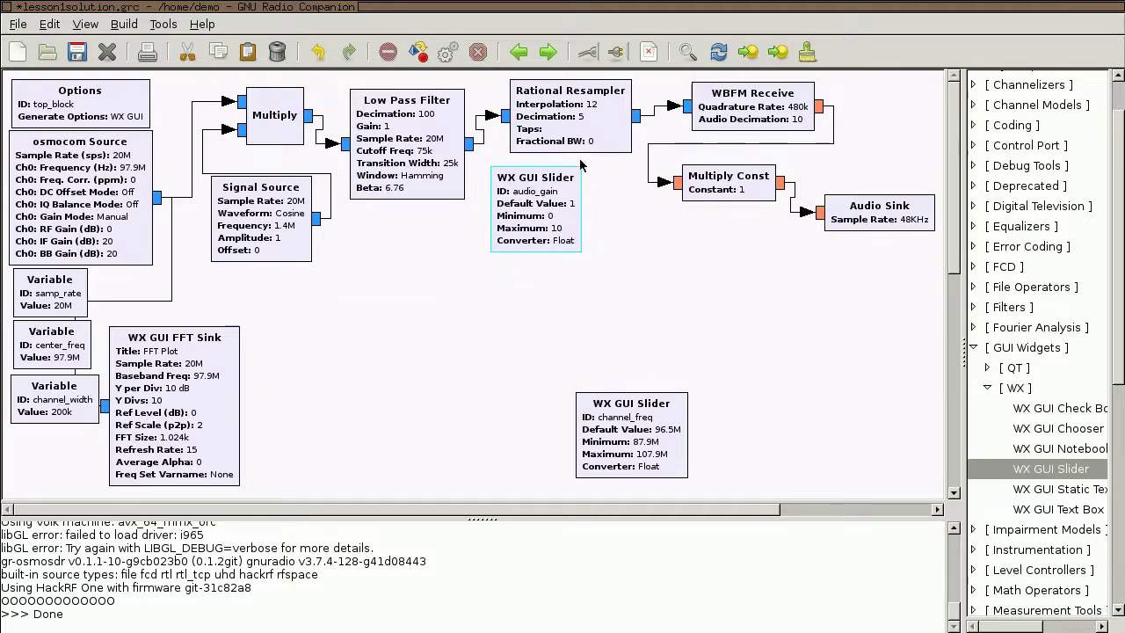
pyautogui.moveTo(630, 448); pyautogui.dragTo(683, 269)
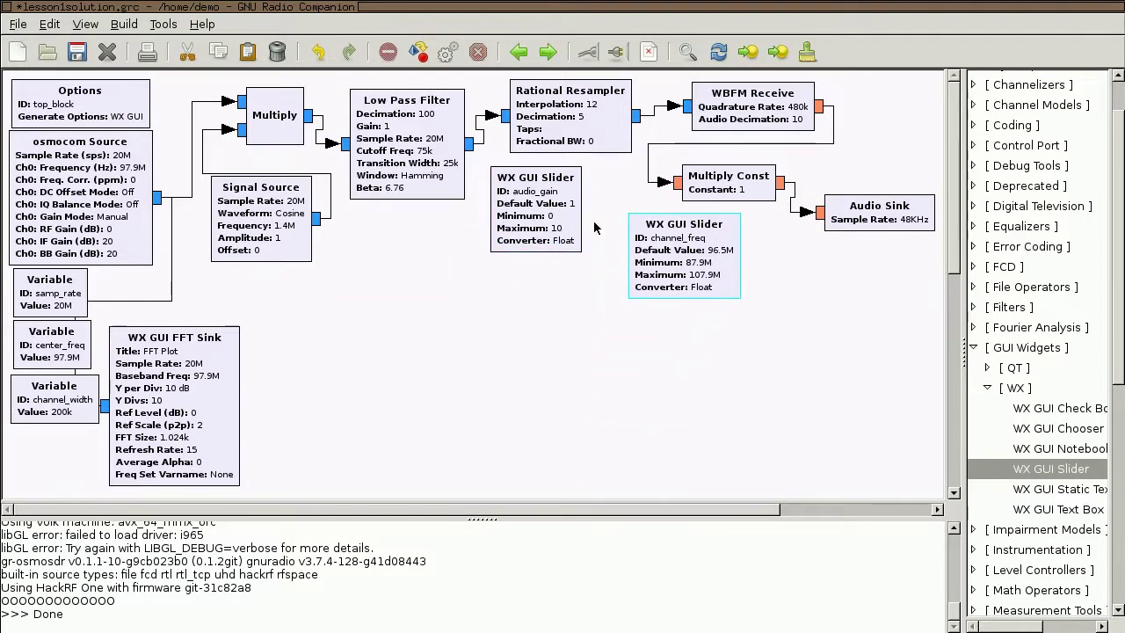
pyautogui.moveTo(560, 222); pyautogui.dragTo(541, 230)
pyautogui.moveTo(714, 269); pyautogui.dragTo(671, 267)
# Move the Audio Sink block further to the right.
pyautogui.click(599, 356)
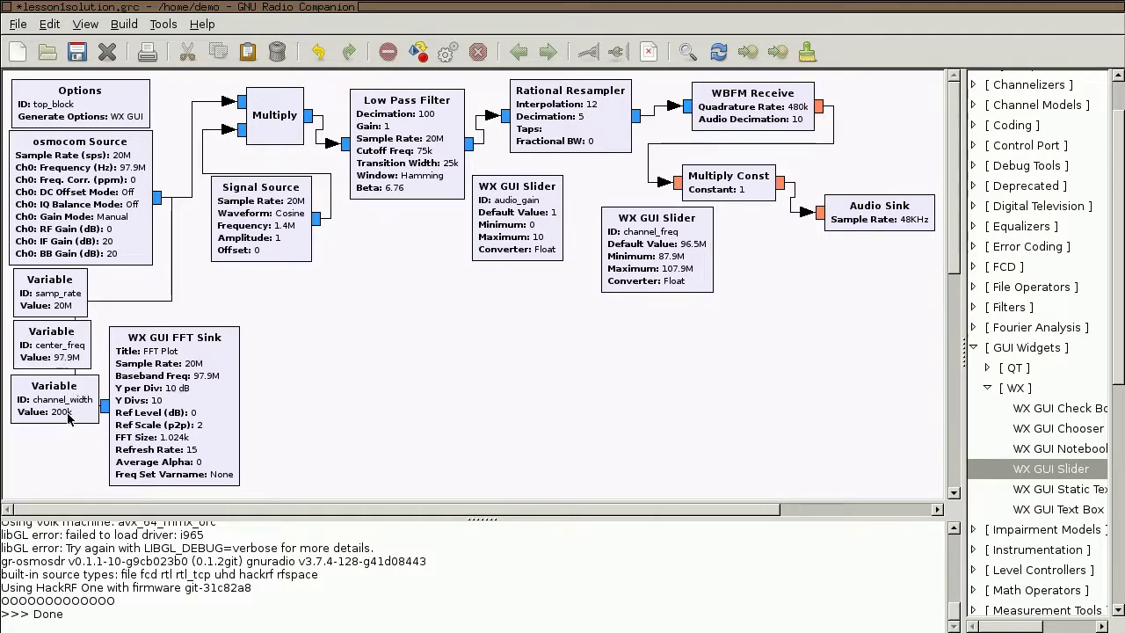
pyautogui.moveTo(904, 286); pyautogui.dragTo(228, 89)
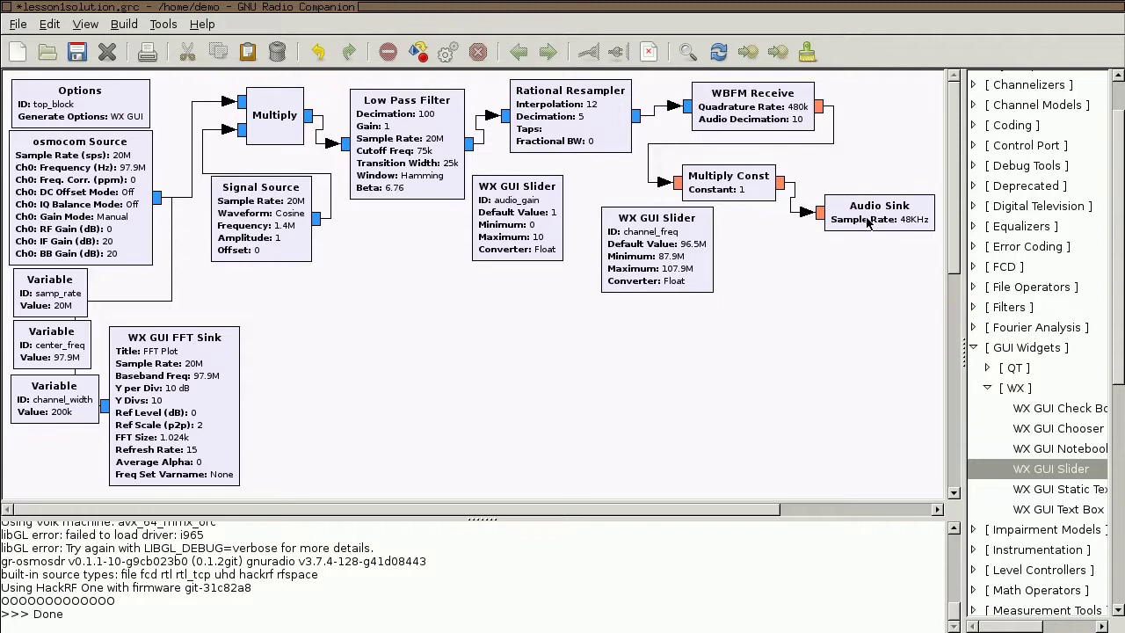
pyautogui.moveTo(867, 223); pyautogui.dragTo(915, 225)
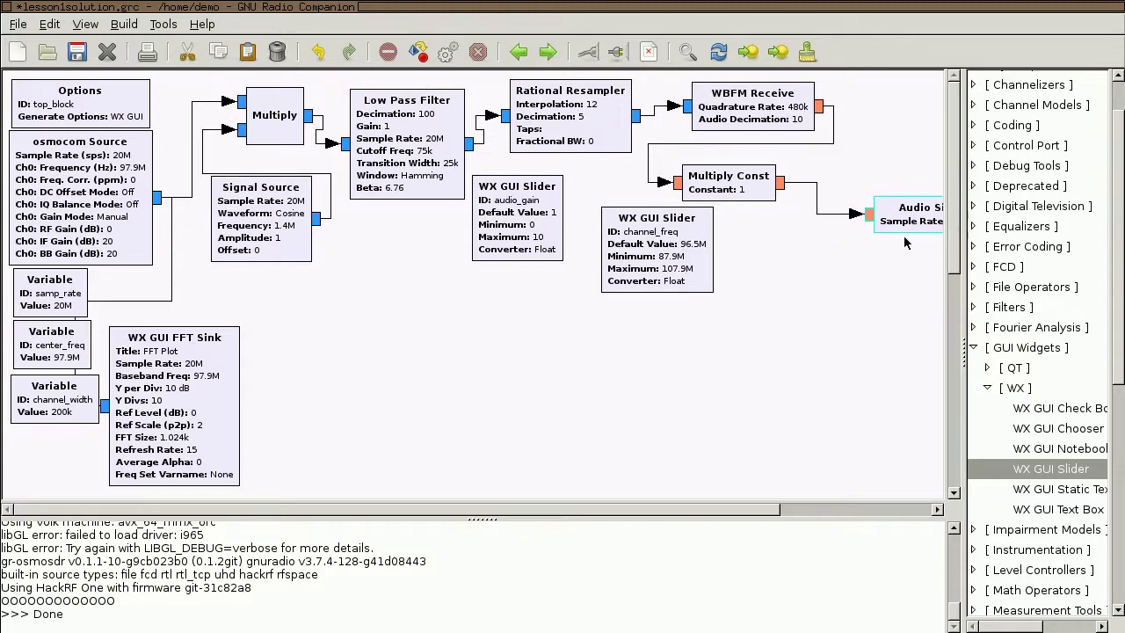
pyautogui.click(848, 293)
# Copy the Multiply-to-Multiply Const blocks with their sliders and paste a duplicate below.
pyautogui.moveTo(816, 304); pyautogui.dragTo(225, 80)
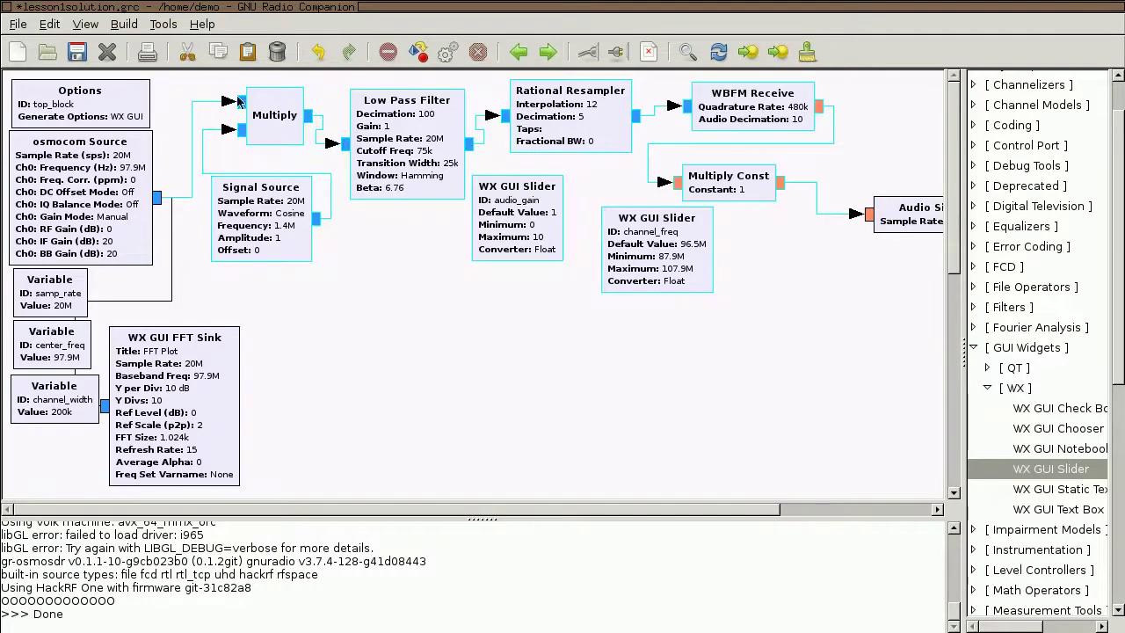
pyautogui.rightClick(406, 251)
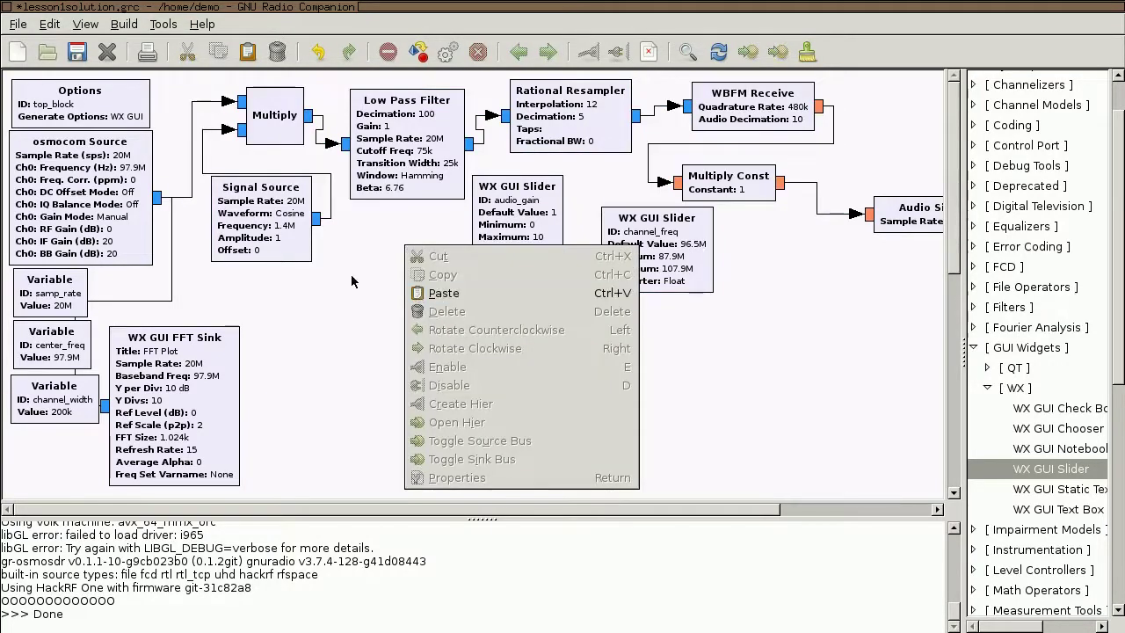
pyautogui.click(791, 286)
pyautogui.moveTo(791, 286); pyautogui.dragTo(270, 104)
pyautogui.rightClick(270, 104)
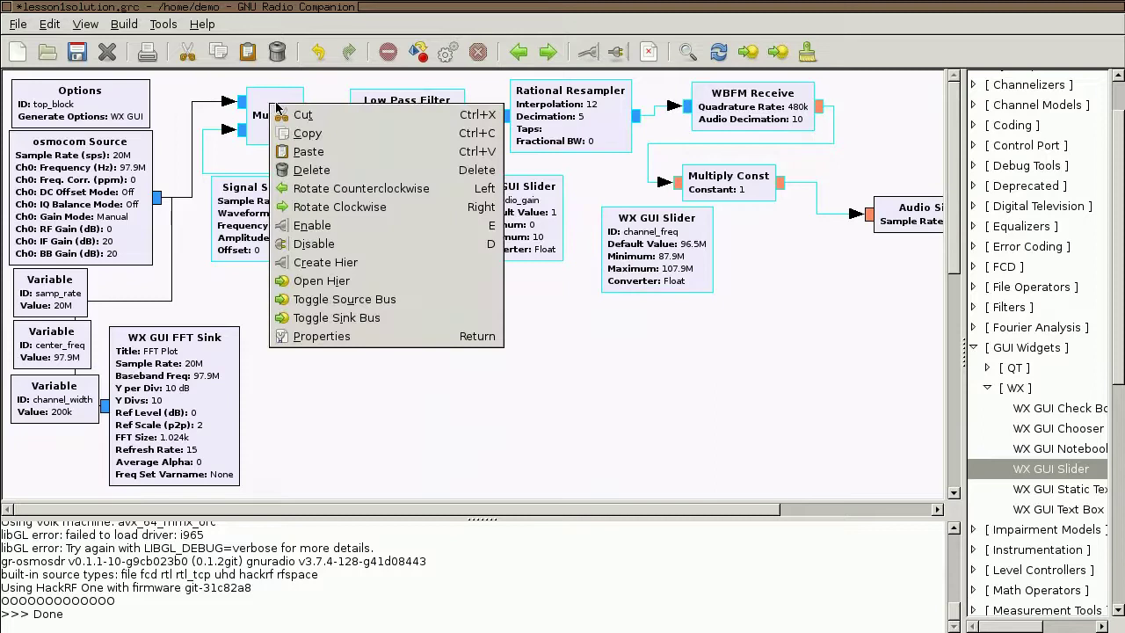
pyautogui.click(329, 134)
pyautogui.rightClick(509, 348)
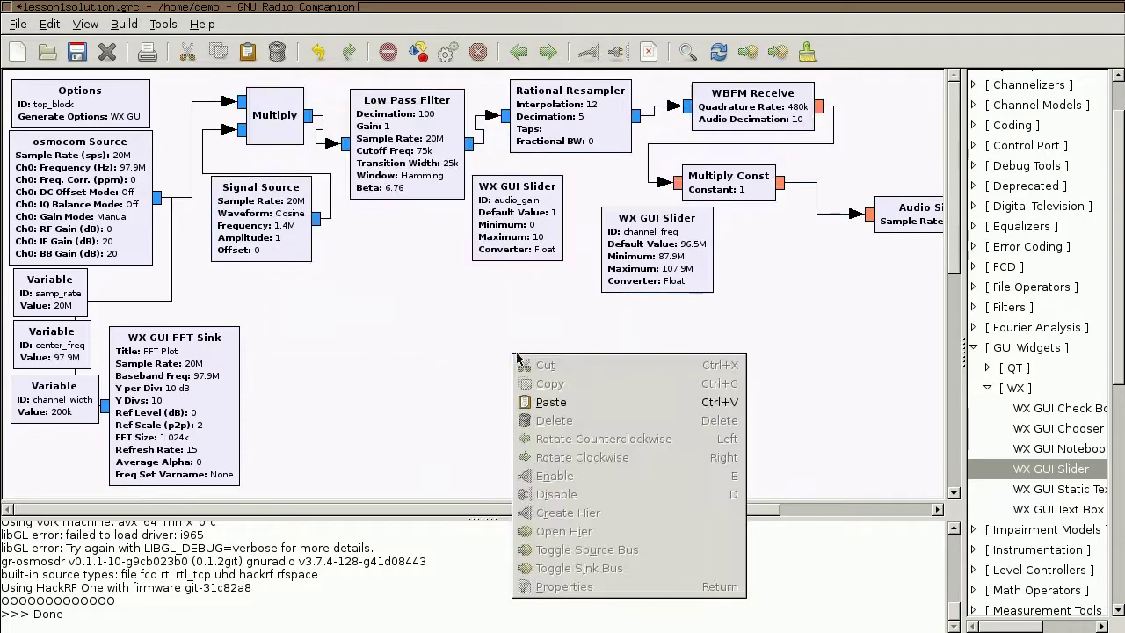
pyautogui.click(585, 409)
# Move the pasted chain below the original and wire the osmocom Source into the lower Multiply.
pyautogui.moveTo(555, 317); pyautogui.dragTo(578, 436)
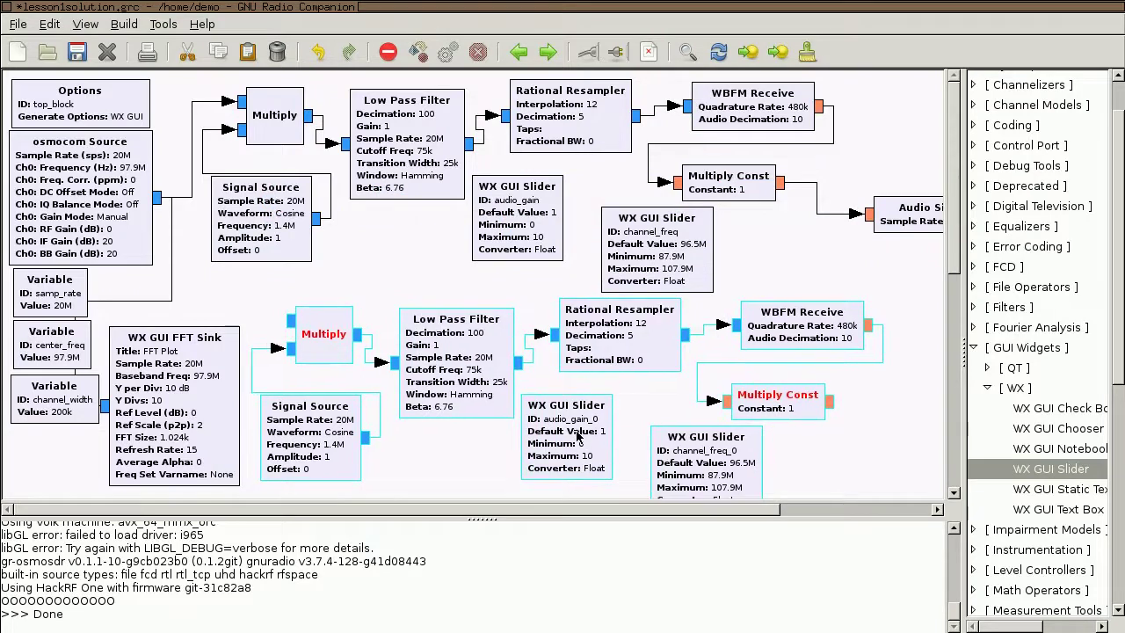
pyautogui.click(492, 279)
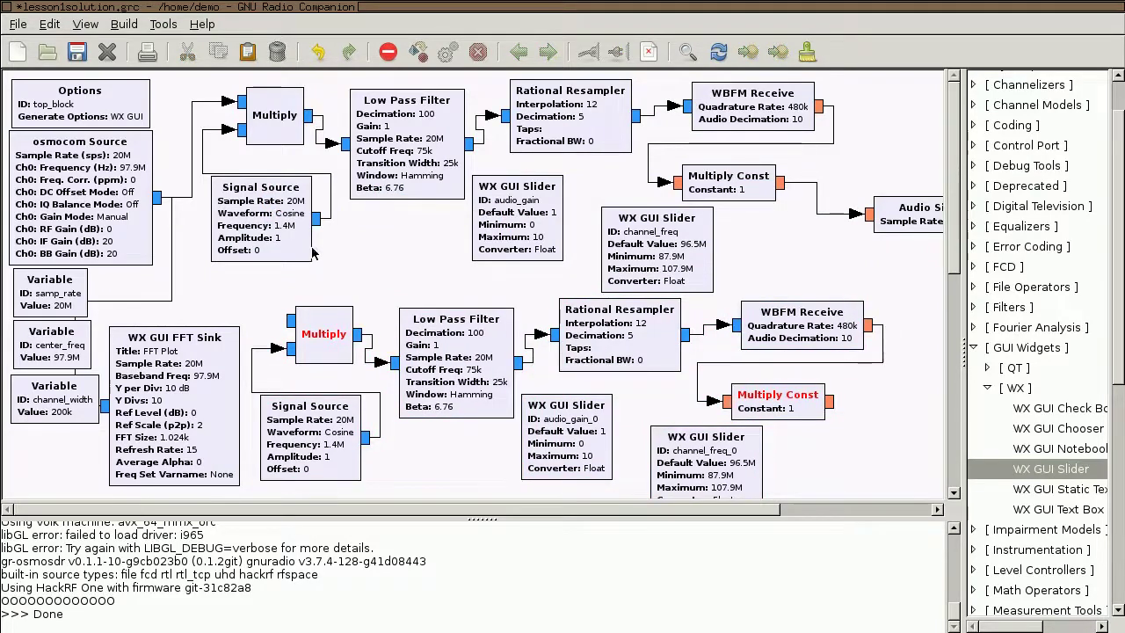
pyautogui.click(161, 199)
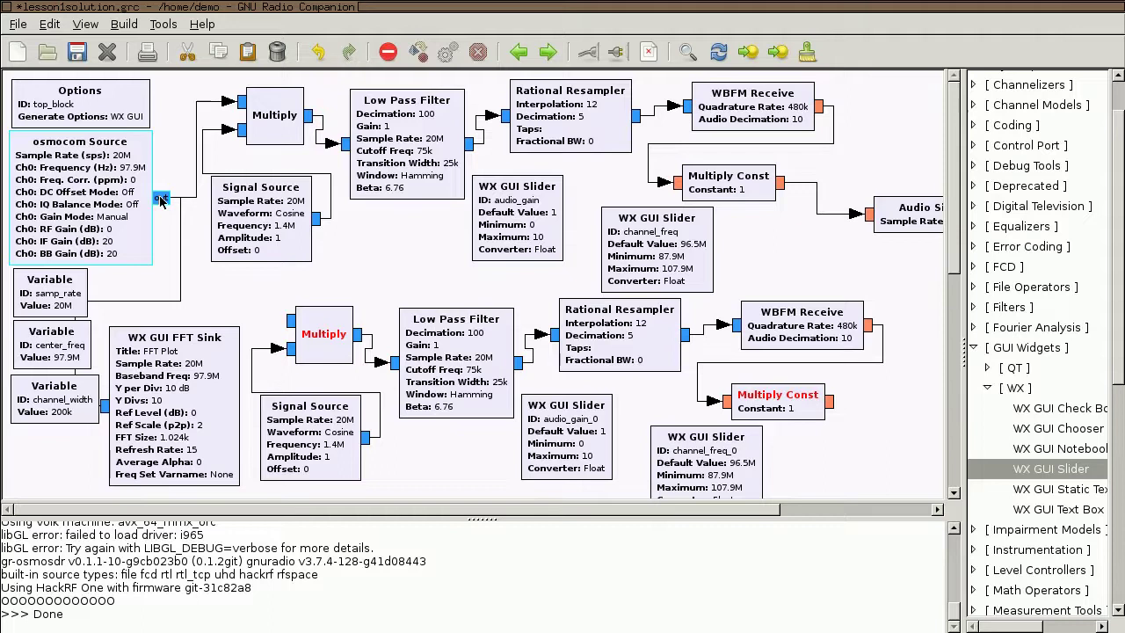
pyautogui.moveTo(323, 330); pyautogui.dragTo(304, 315)
# Nudge the Signal Source, Multiply, WBFM Receive and Multiply Const blocks tidy; collapse GUI Widgets.
pyautogui.moveTo(296, 226); pyautogui.dragTo(302, 229)
pyautogui.click(312, 327)
pyautogui.moveTo(312, 327); pyautogui.dragTo(318, 325)
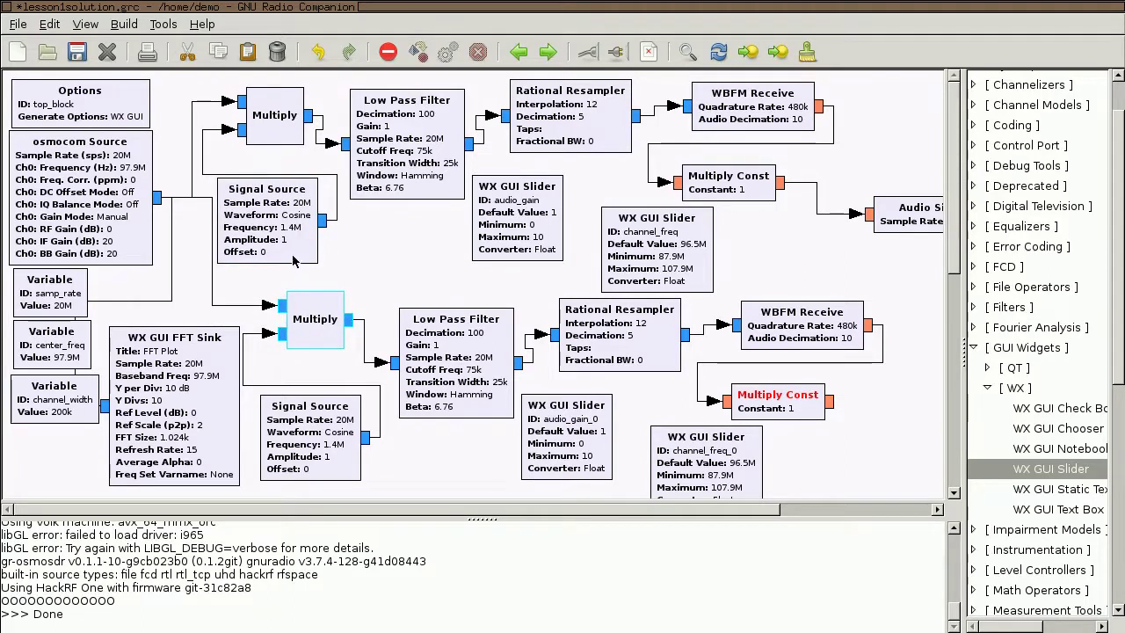
pyautogui.moveTo(295, 244); pyautogui.dragTo(298, 246)
pyautogui.click(371, 261)
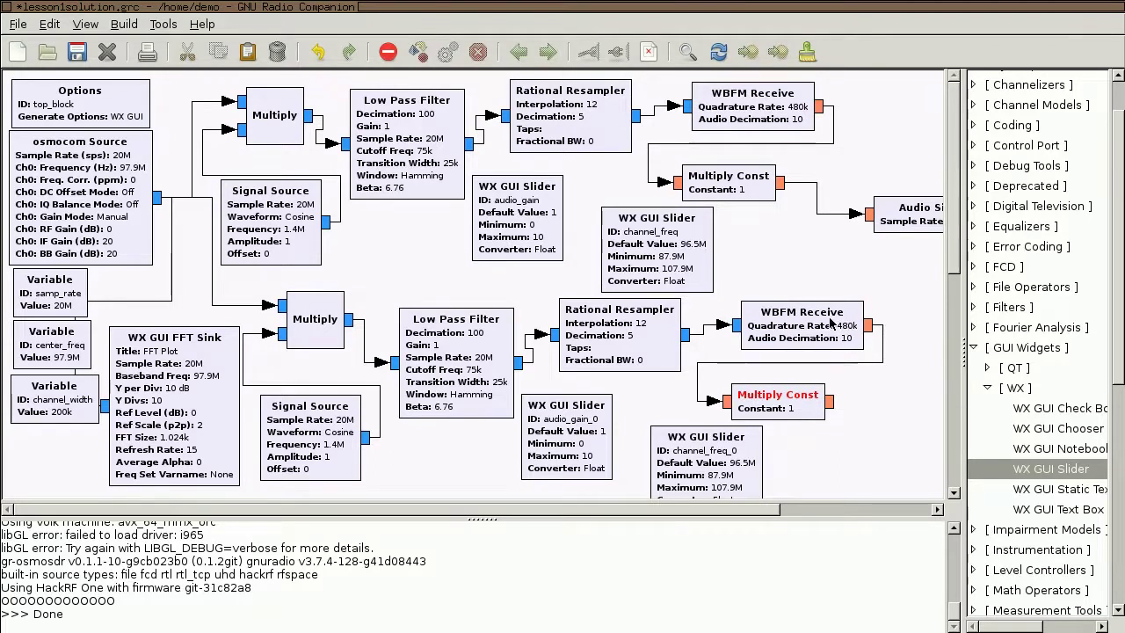
pyautogui.moveTo(828, 326); pyautogui.dragTo(824, 315)
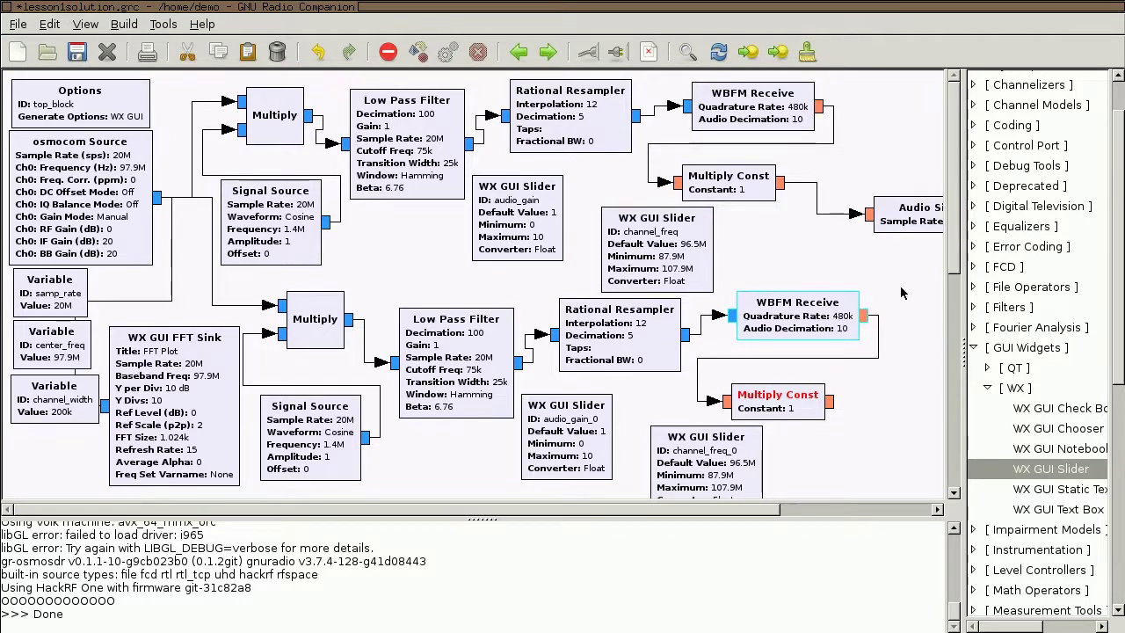
pyautogui.moveTo(817, 411); pyautogui.dragTo(845, 393)
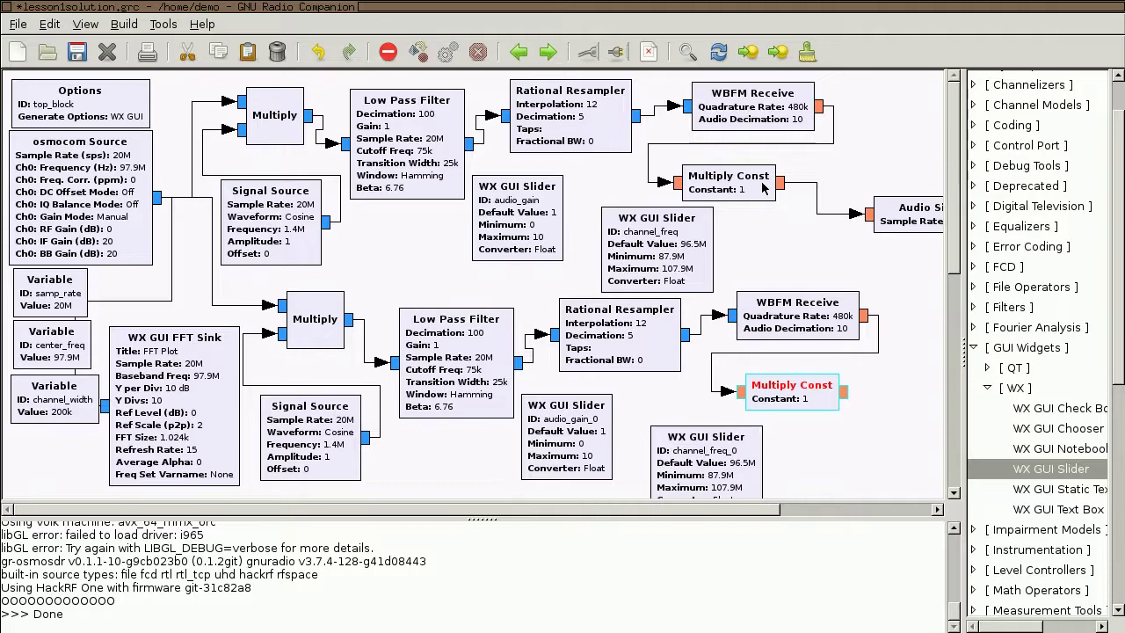
pyautogui.click(983, 348)
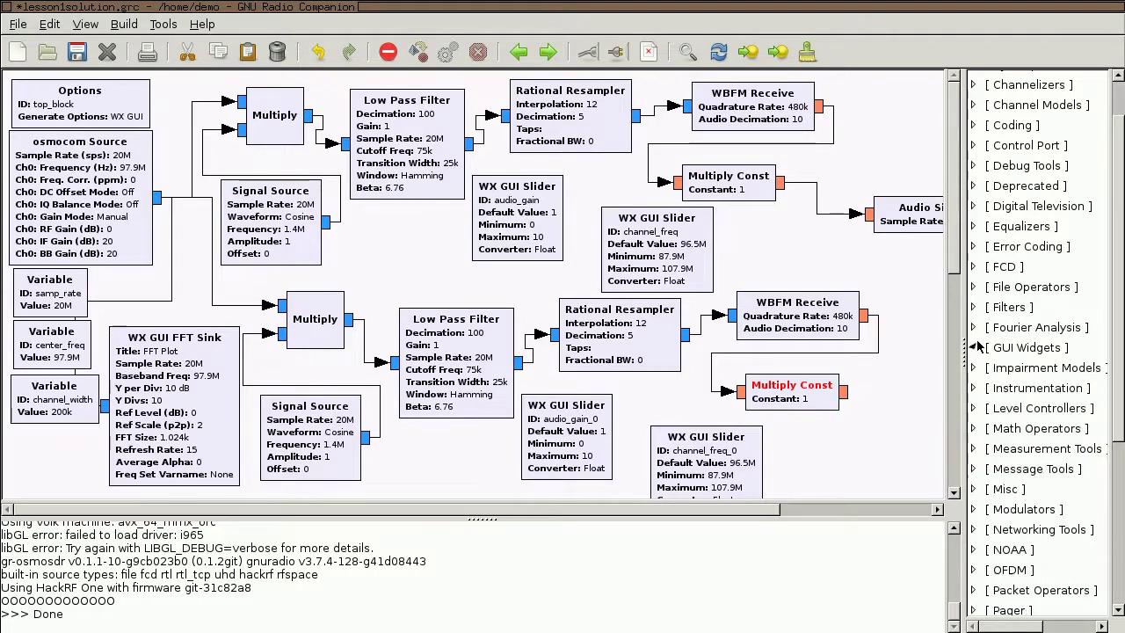
pyautogui.scroll(-3, 1015, 301)
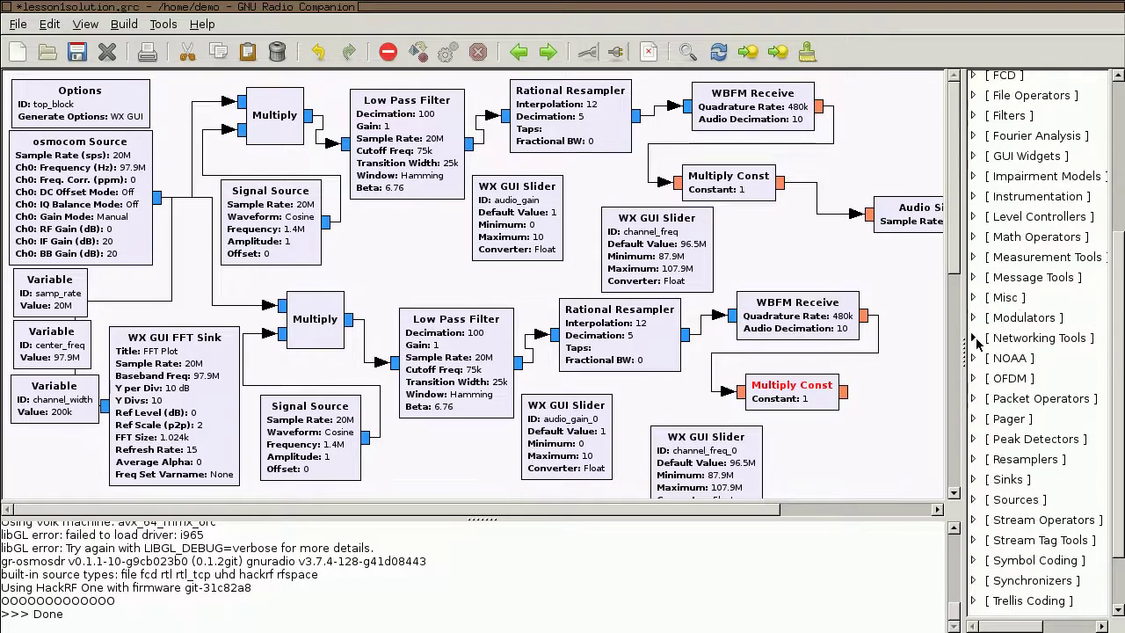
# Place an Add block from Math Operators and delete the old Multiply Const–Audio Sink wire.
pyautogui.click(973, 237)
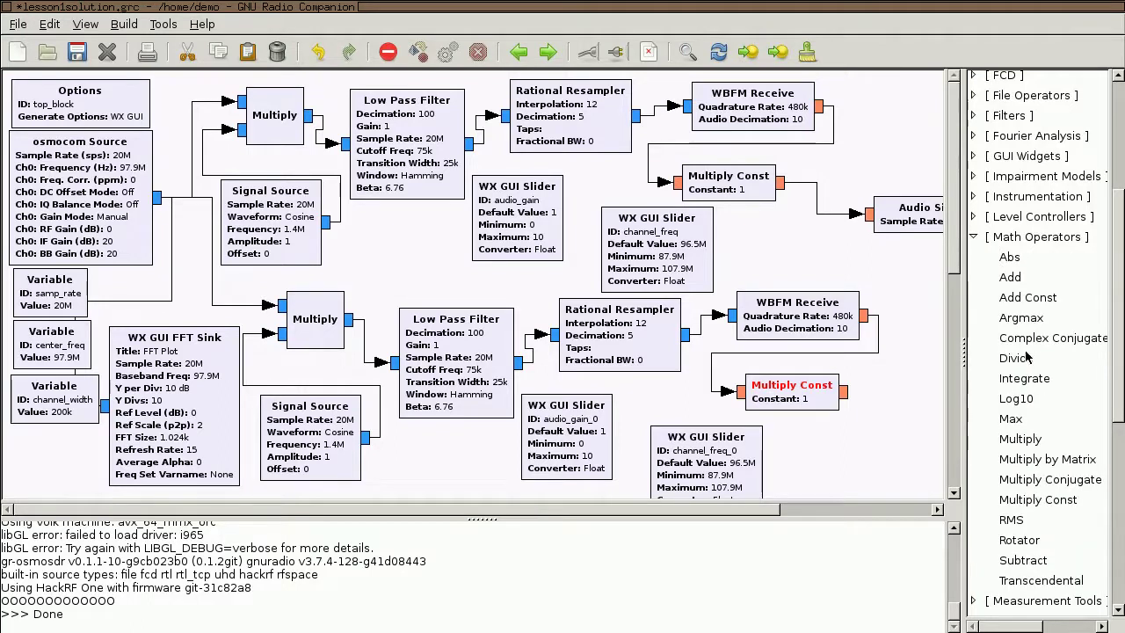
pyautogui.moveTo(1013, 278); pyautogui.dragTo(918, 309)
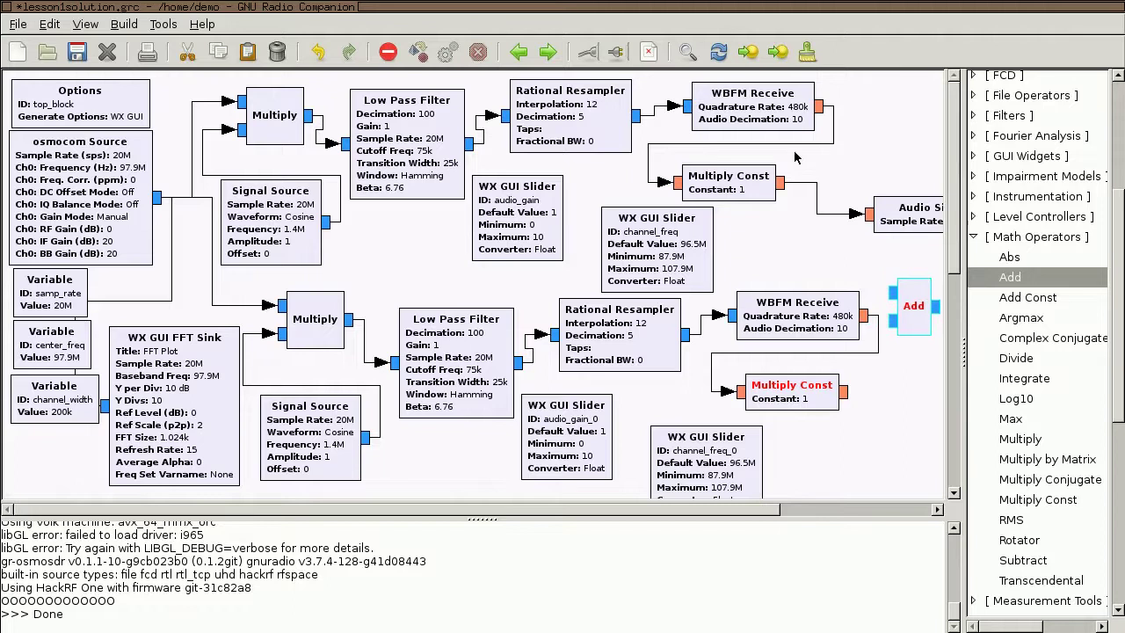
pyautogui.click(821, 219)
pyautogui.press('Delete')
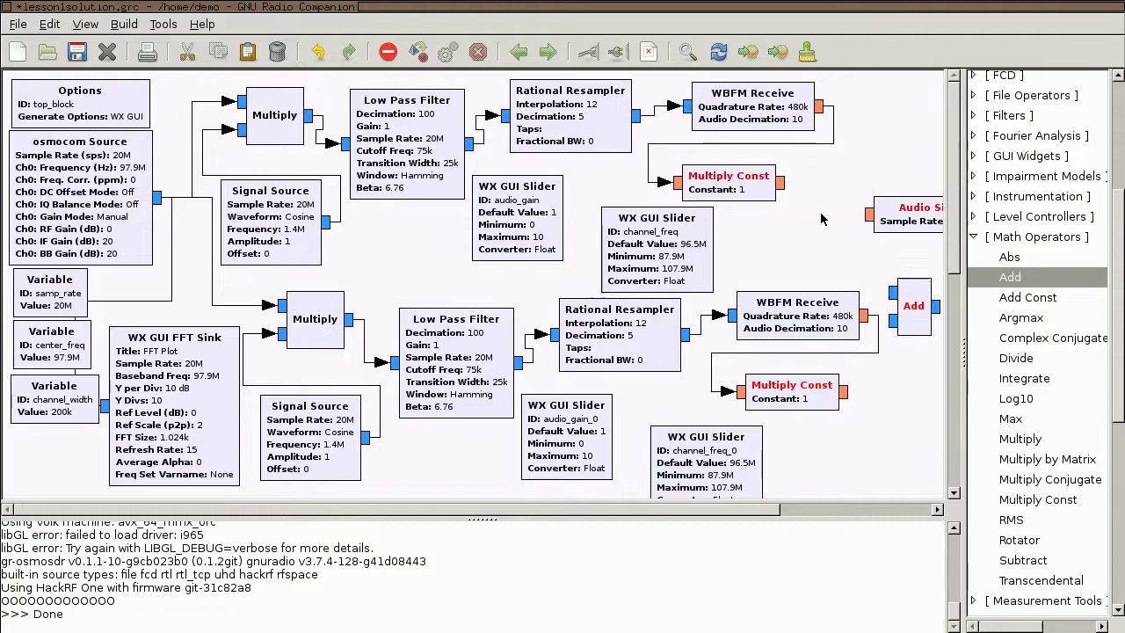
# Connect the upper and lower Multiply Const outputs to the Add block's two inputs.
pyautogui.click(779, 182)
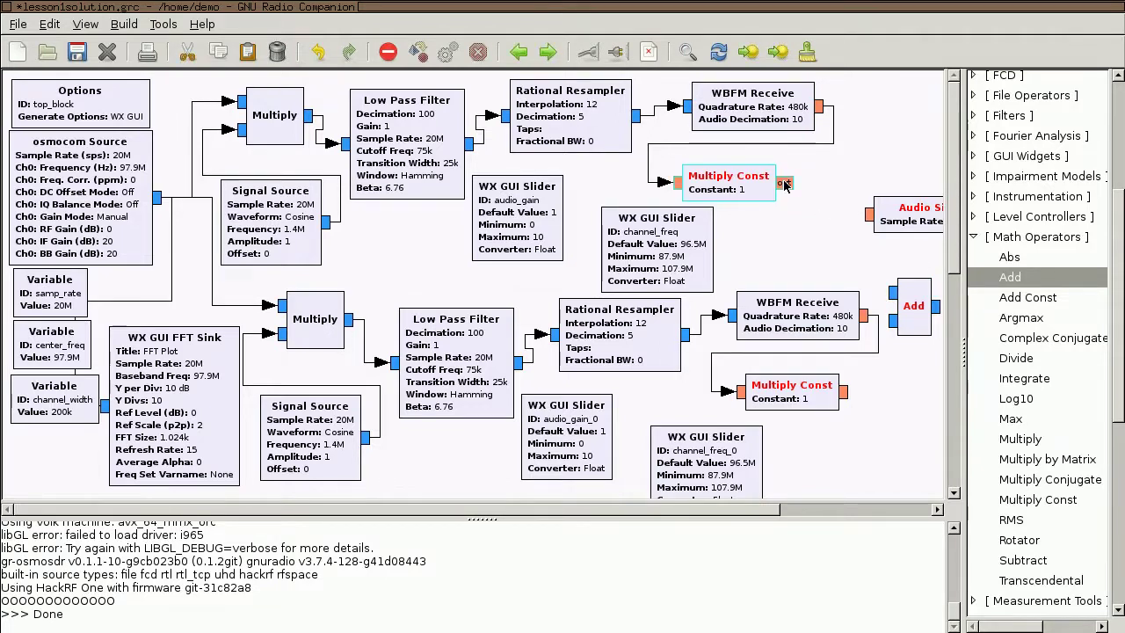
pyautogui.click(889, 292)
pyautogui.moveTo(901, 306); pyautogui.dragTo(897, 284)
pyautogui.click(831, 394)
pyautogui.click(847, 392)
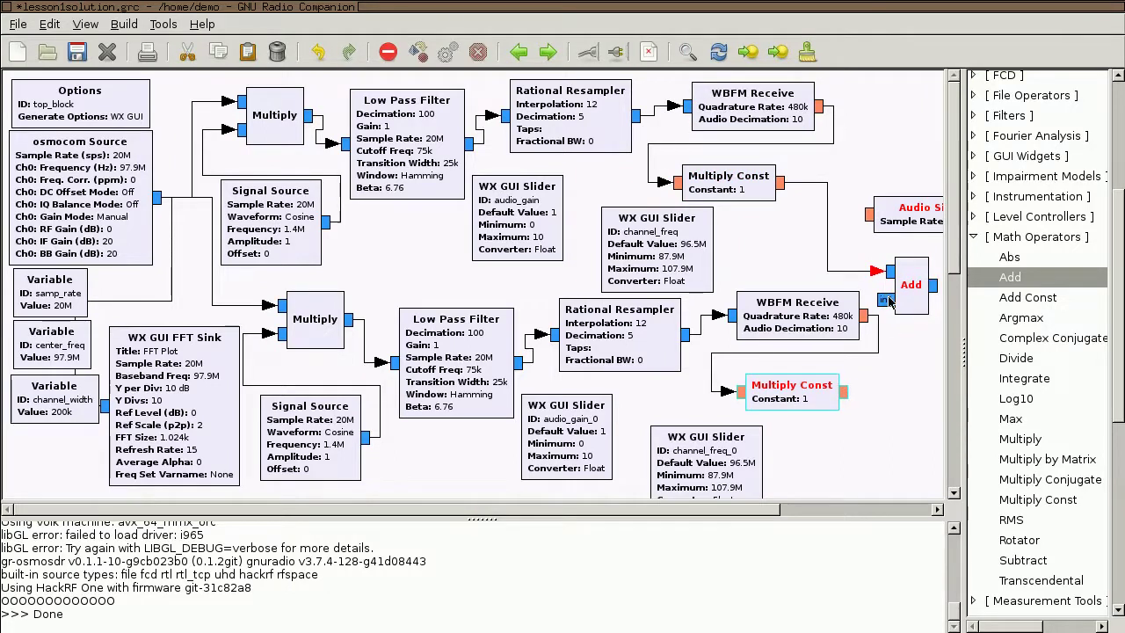
pyautogui.click(890, 299)
pyautogui.moveTo(909, 290); pyautogui.dragTo(822, 288)
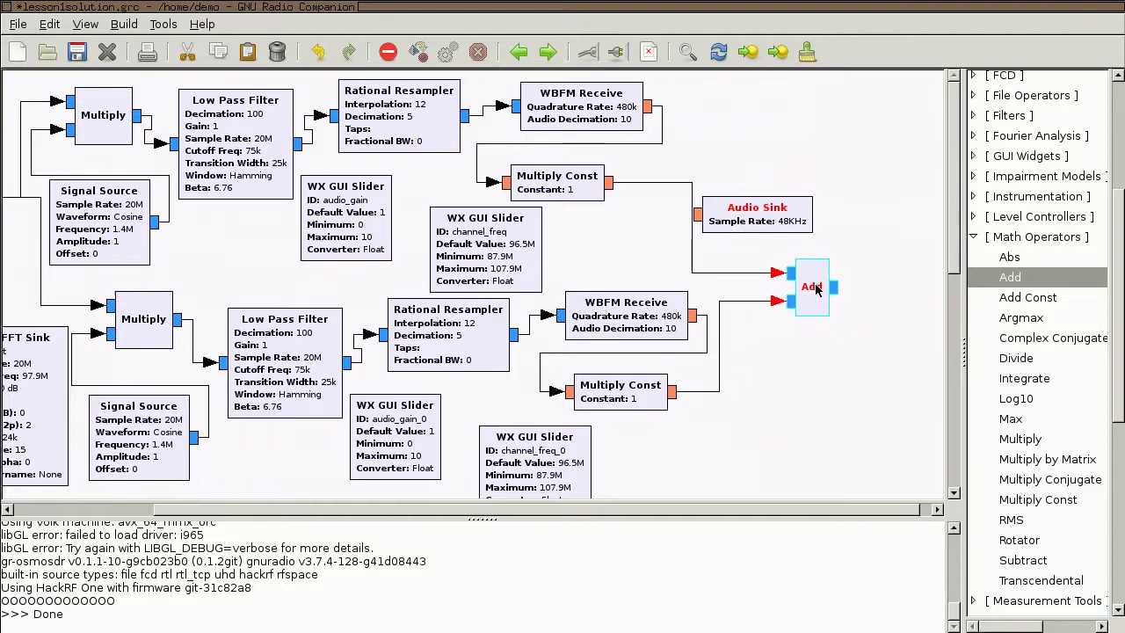
# Move the Audio Sink below the Add block and connect the Add output to it.
pyautogui.click(788, 231)
pyautogui.moveTo(788, 228); pyautogui.dragTo(854, 379)
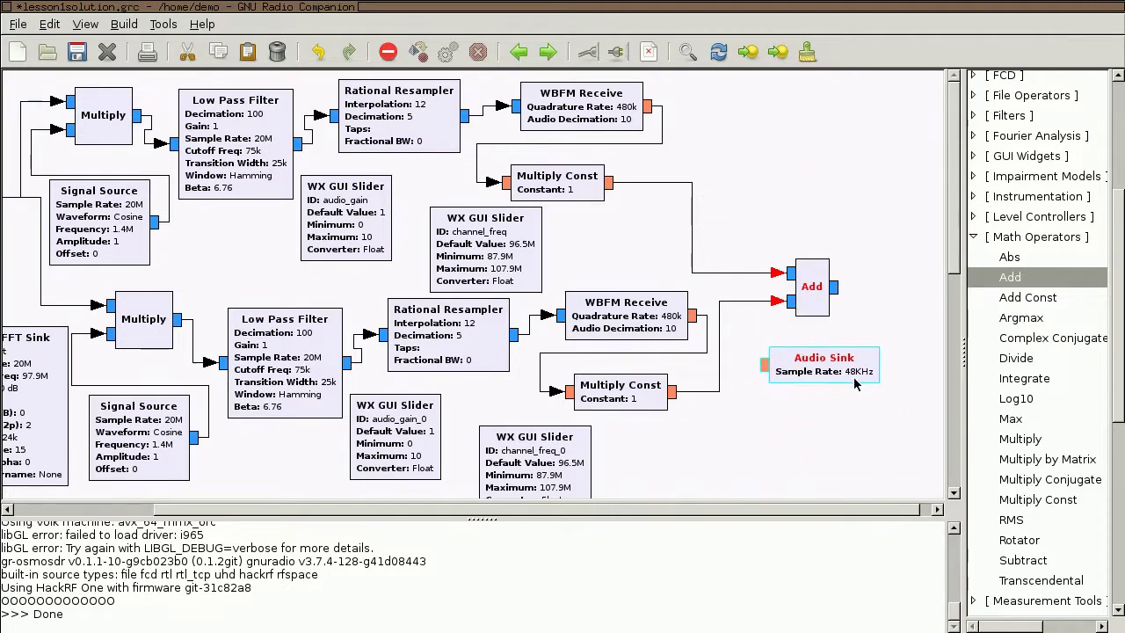
pyautogui.click(833, 287)
pyautogui.click(763, 364)
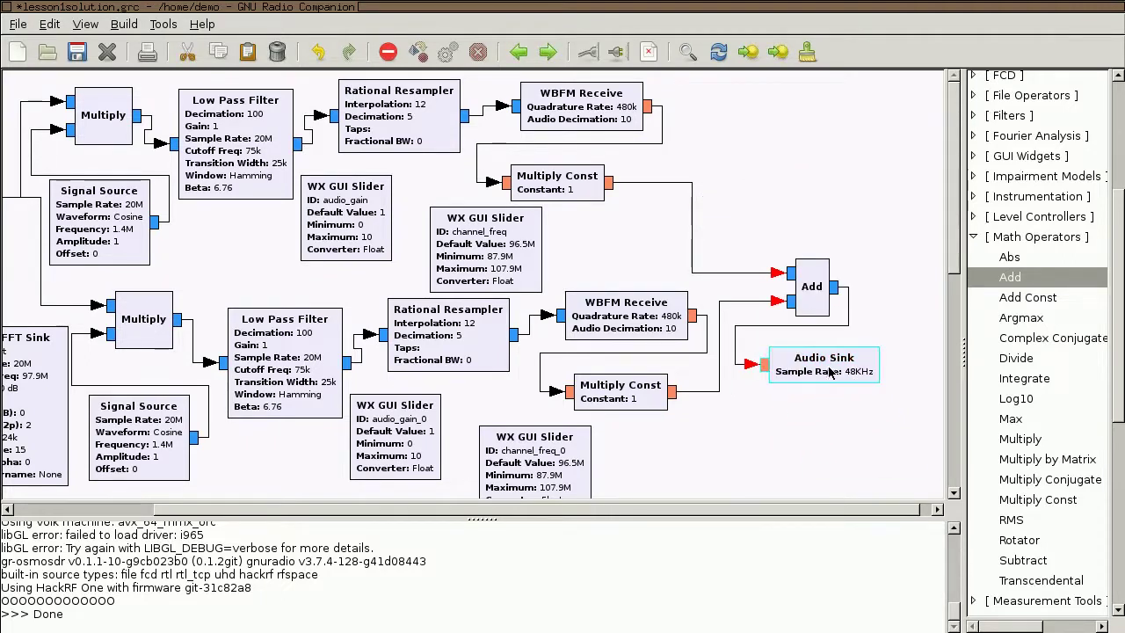
pyautogui.moveTo(830, 373); pyautogui.dragTo(839, 372)
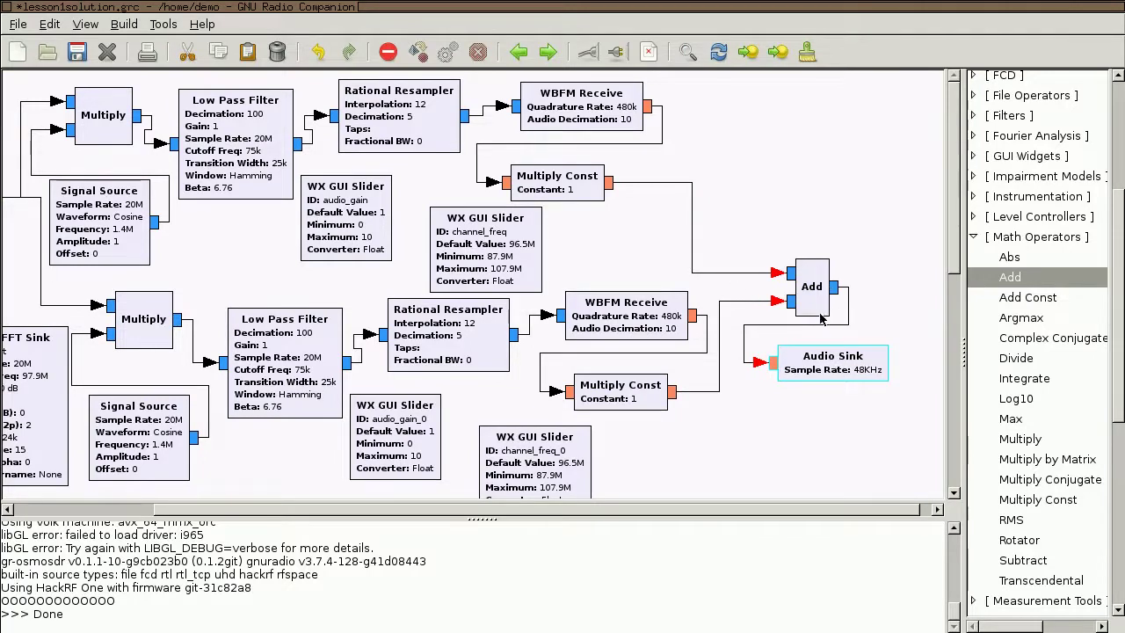
# Change the Add block's IO Type to Float in its Properties.
pyautogui.rightClick(815, 283)
pyautogui.press('Escape')
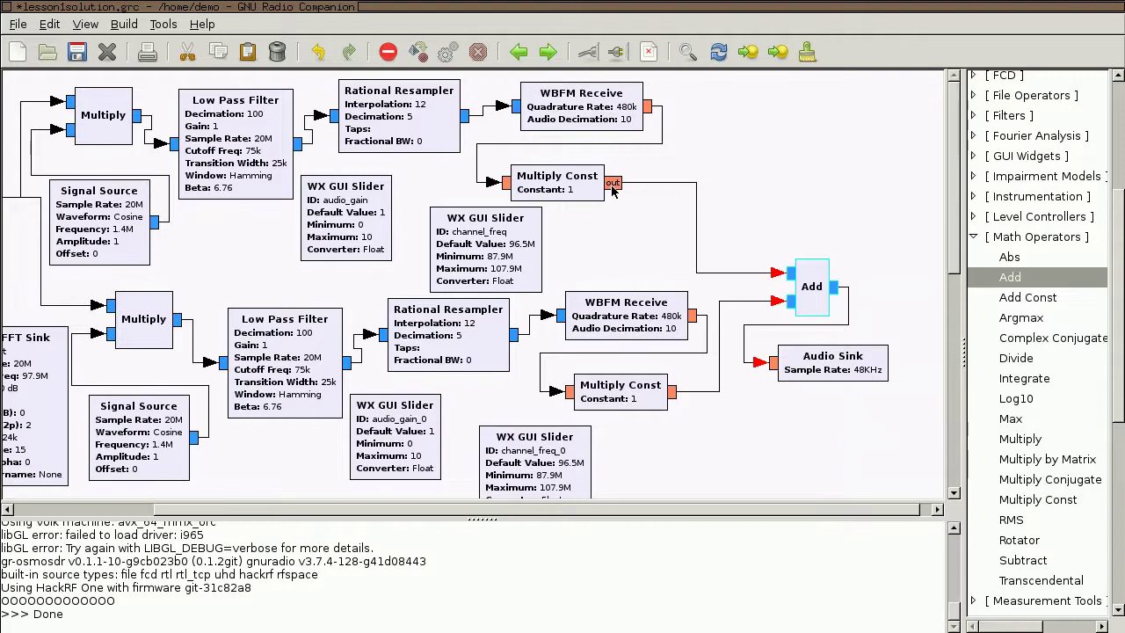
pyautogui.rightClick(810, 286)
pyautogui.click(849, 333)
pyautogui.rightClick(822, 262)
pyautogui.click(894, 497)
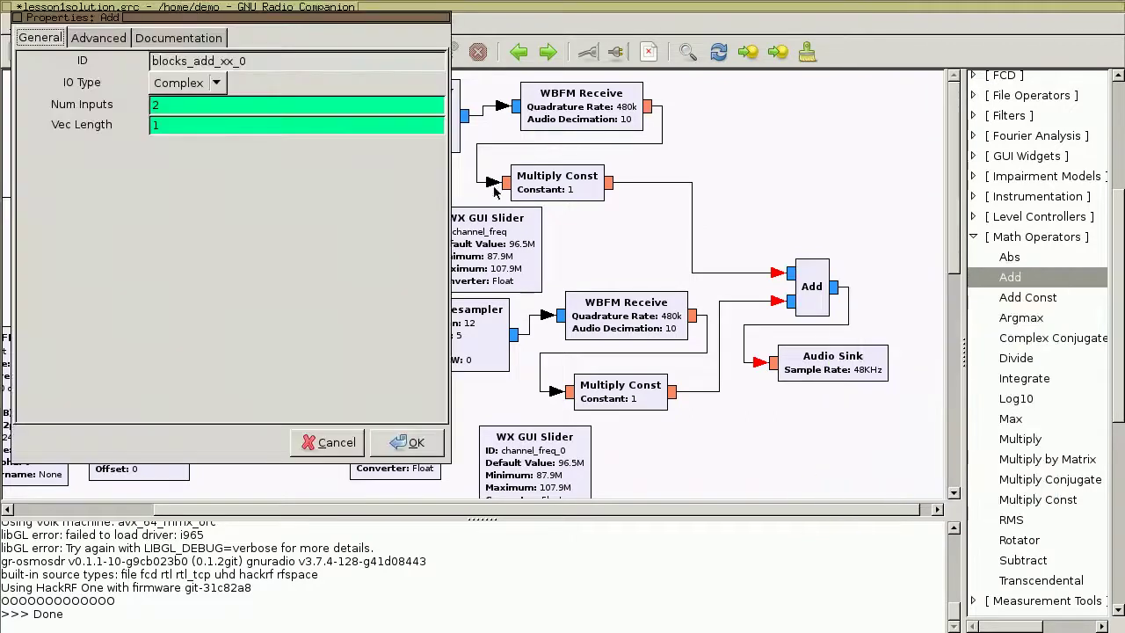
pyautogui.click(190, 83)
pyautogui.click(186, 104)
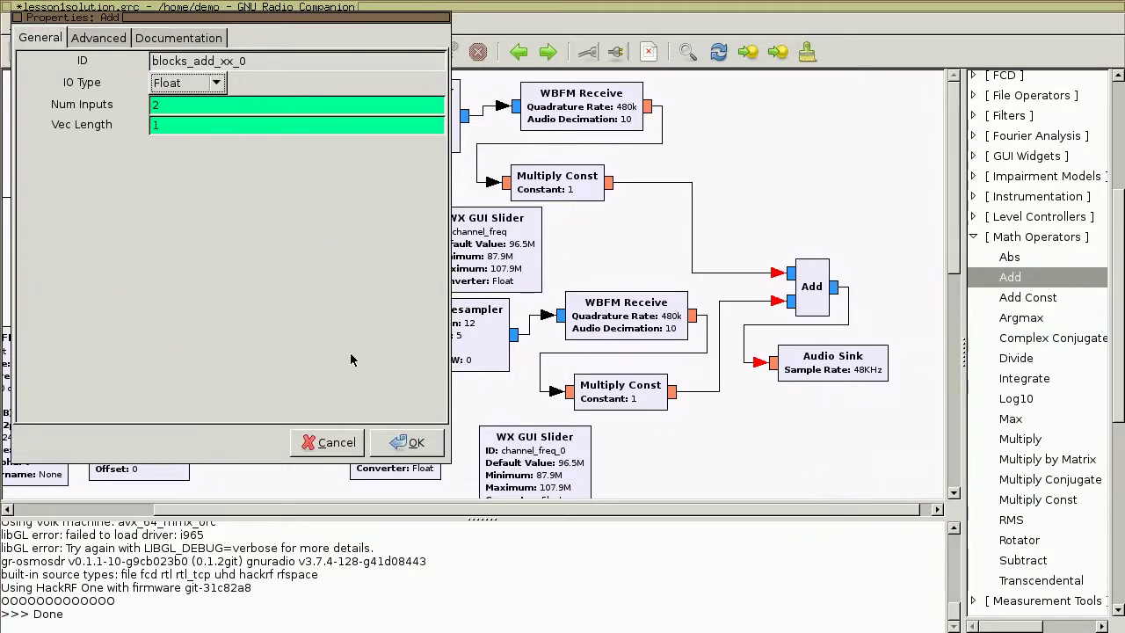
pyautogui.click(413, 442)
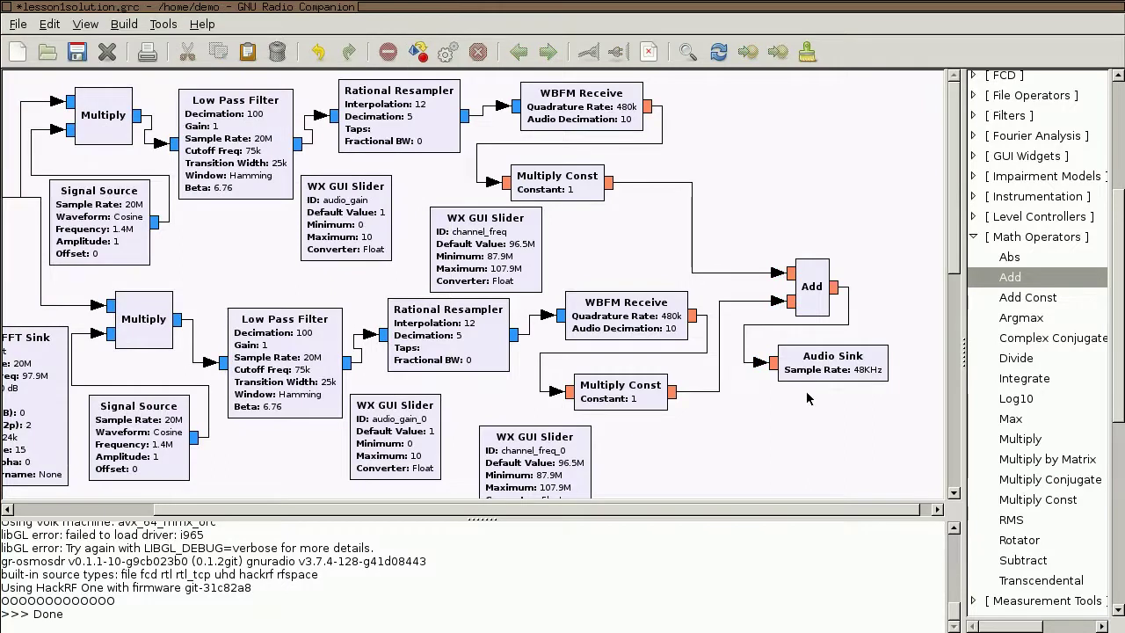
# Scroll the canvas and move the channel_freq_0 slider up-left beside audio_gain_0.
pyautogui.moveTo(828, 508); pyautogui.dragTo(707, 507)
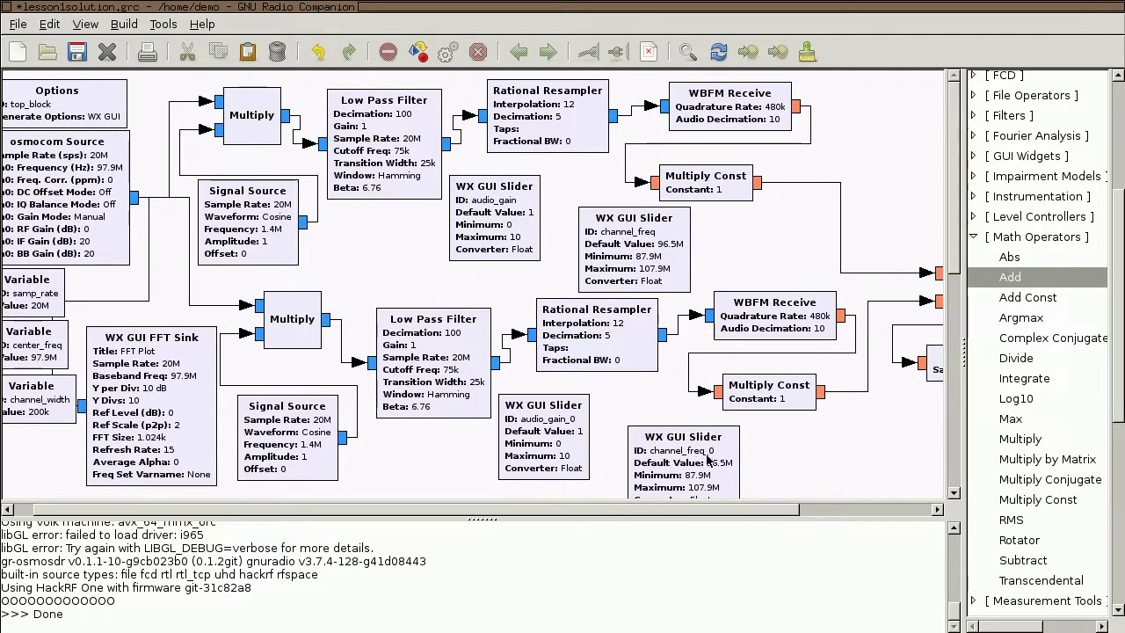
pyautogui.moveTo(719, 452); pyautogui.dragTo(697, 436)
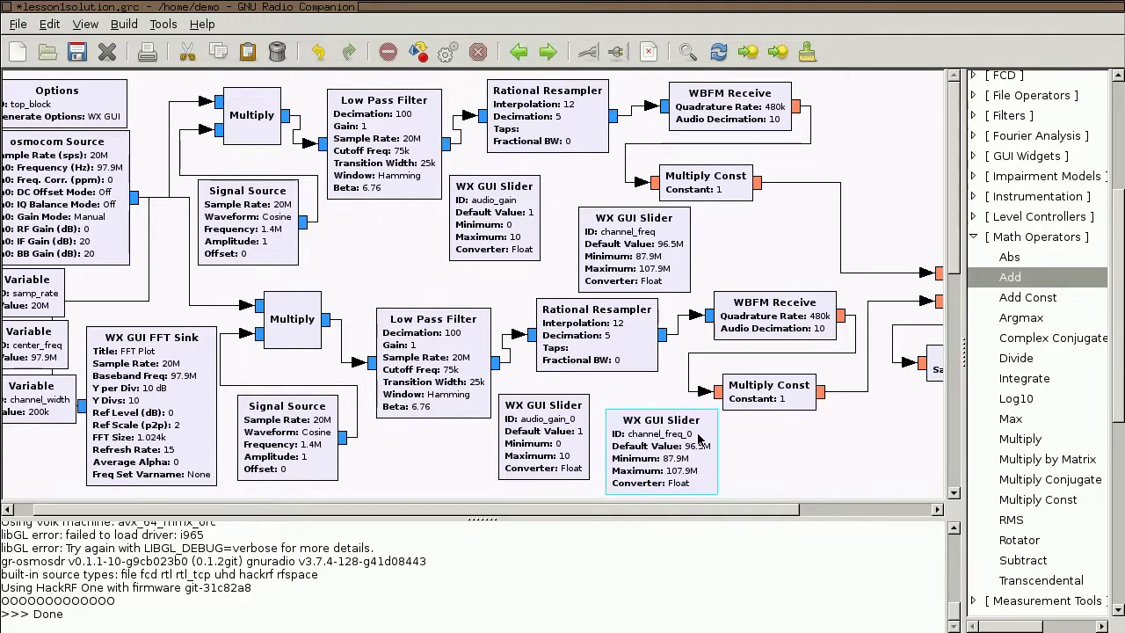
pyautogui.click(755, 445)
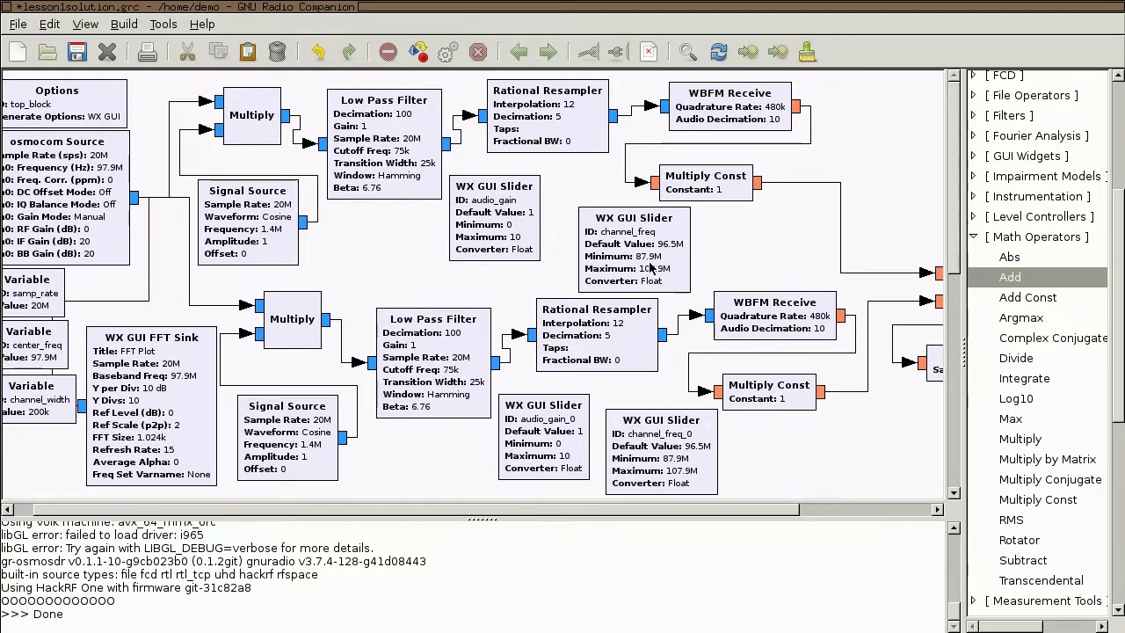
# Rename the upper chain's sliders to audio_gain1 and channel_freq1.
pyautogui.click(528, 231)
pyautogui.rightClick(528, 231)
pyautogui.click(595, 458)
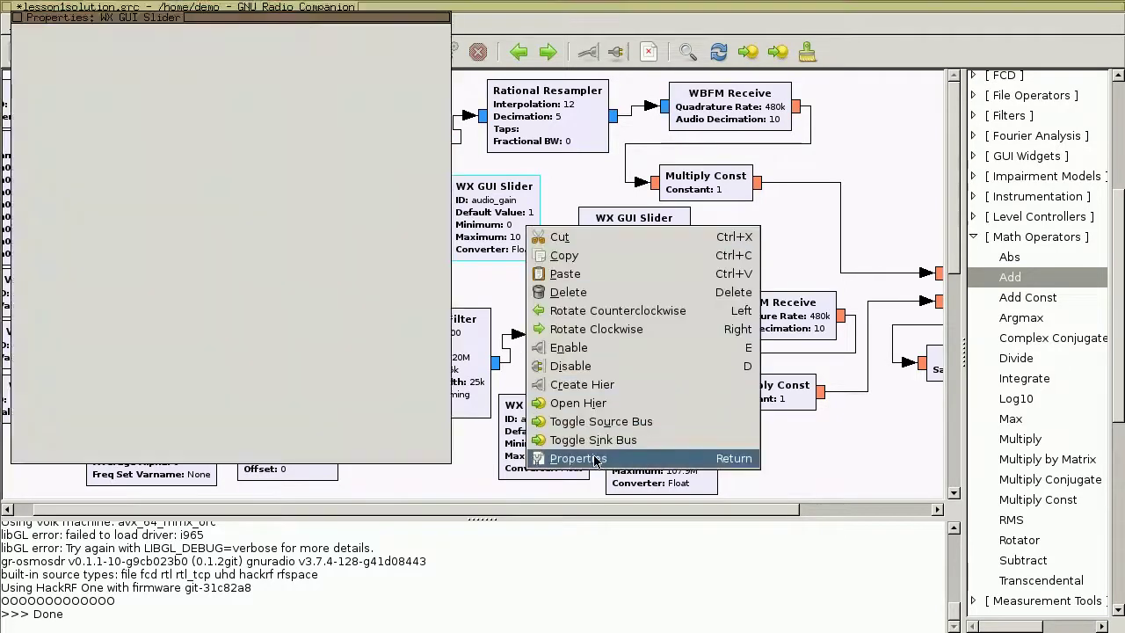
pyautogui.click(259, 61)
pyautogui.write('1')
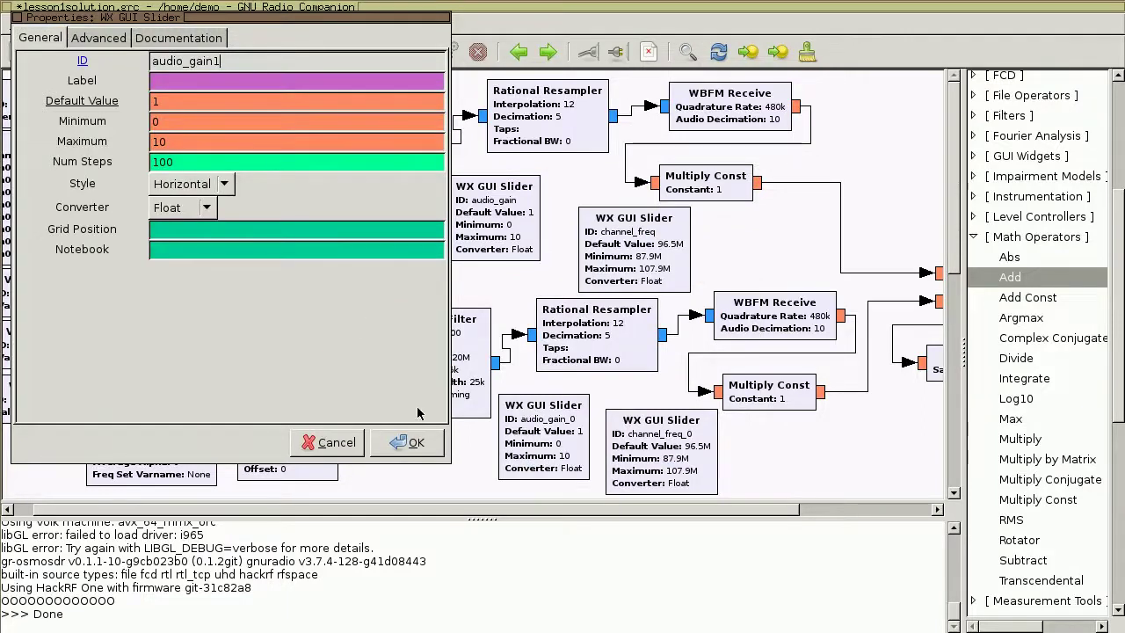
pyautogui.click(411, 443)
pyautogui.rightClick(656, 273)
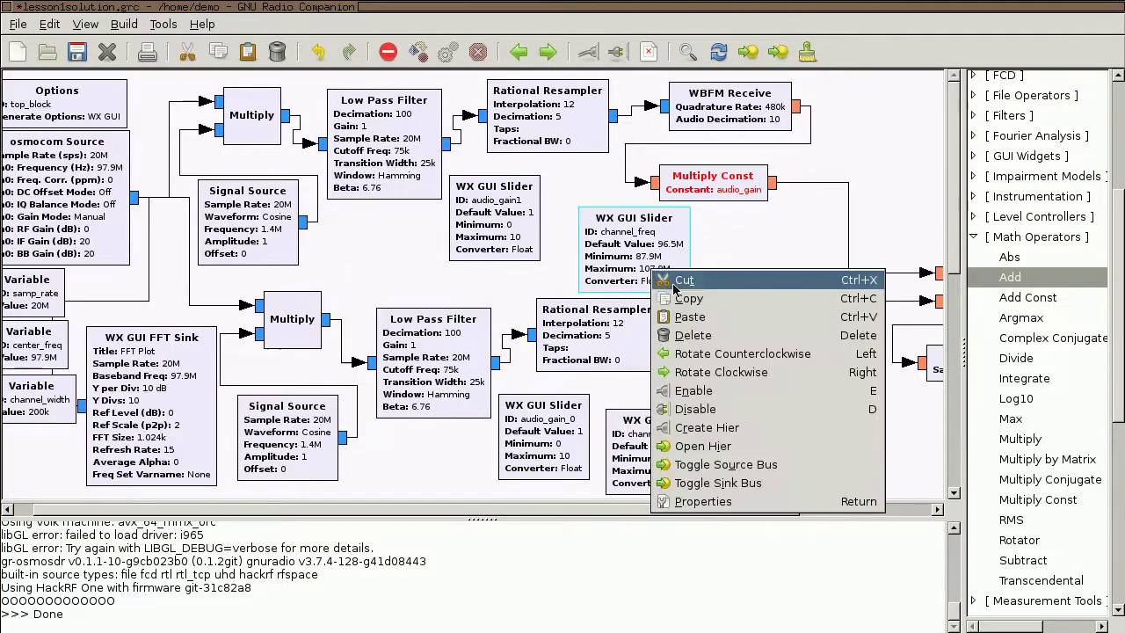
pyautogui.click(703, 501)
pyautogui.click(351, 67)
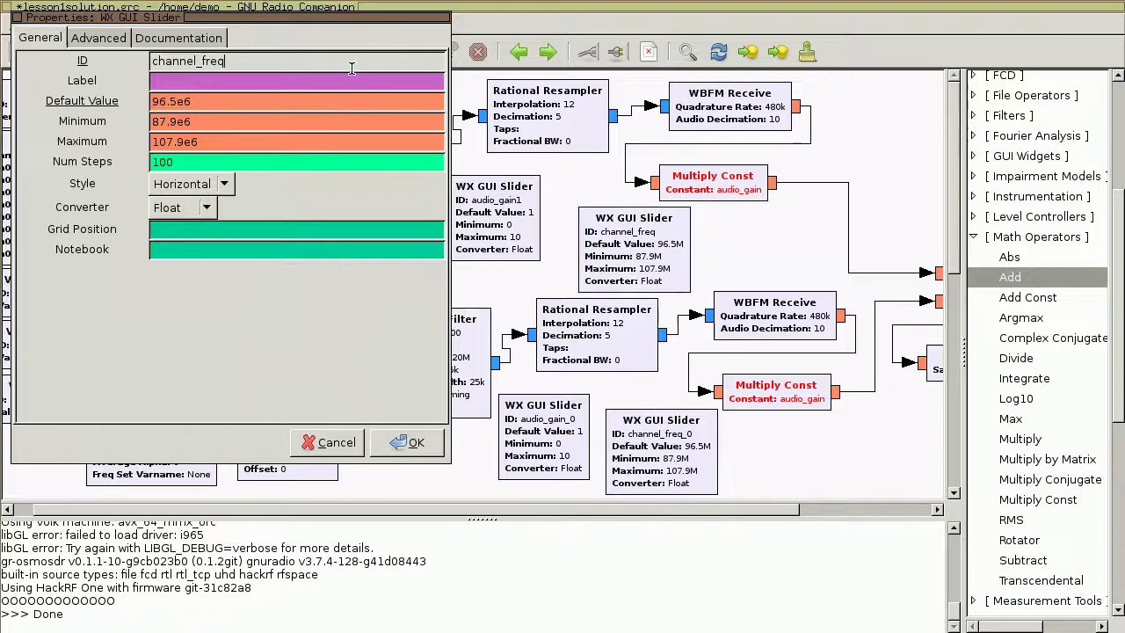
pyautogui.write('1')
pyautogui.click(407, 442)
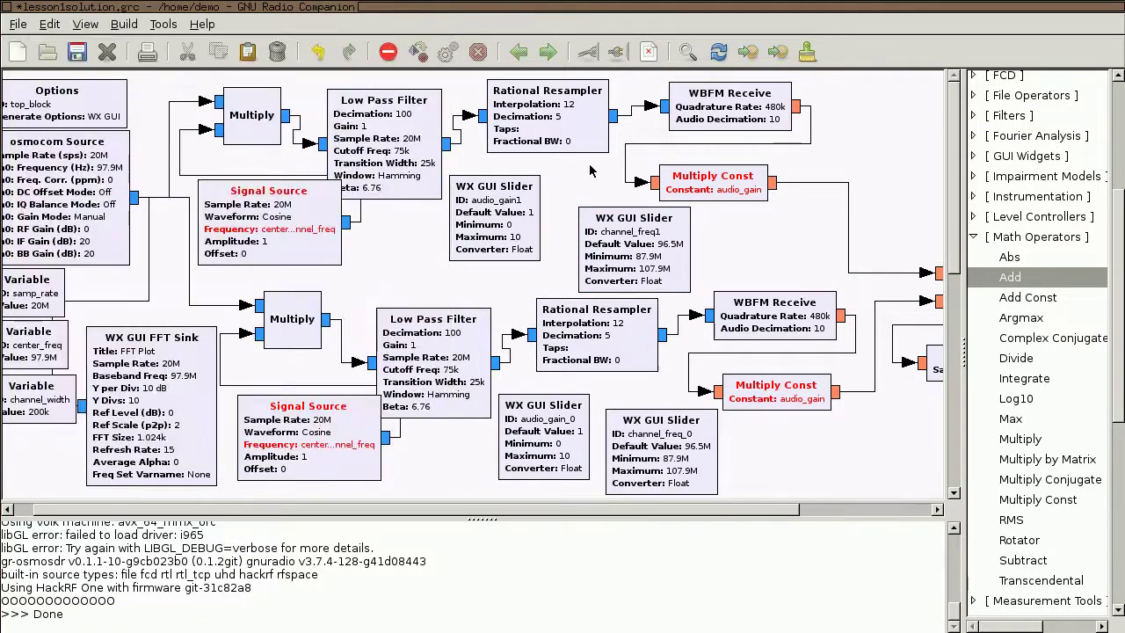
# Point the upper Signal Source Frequency at channel_freq1 and the Multiply Const Constant at audio_gain1.
pyautogui.rightClick(329, 249)
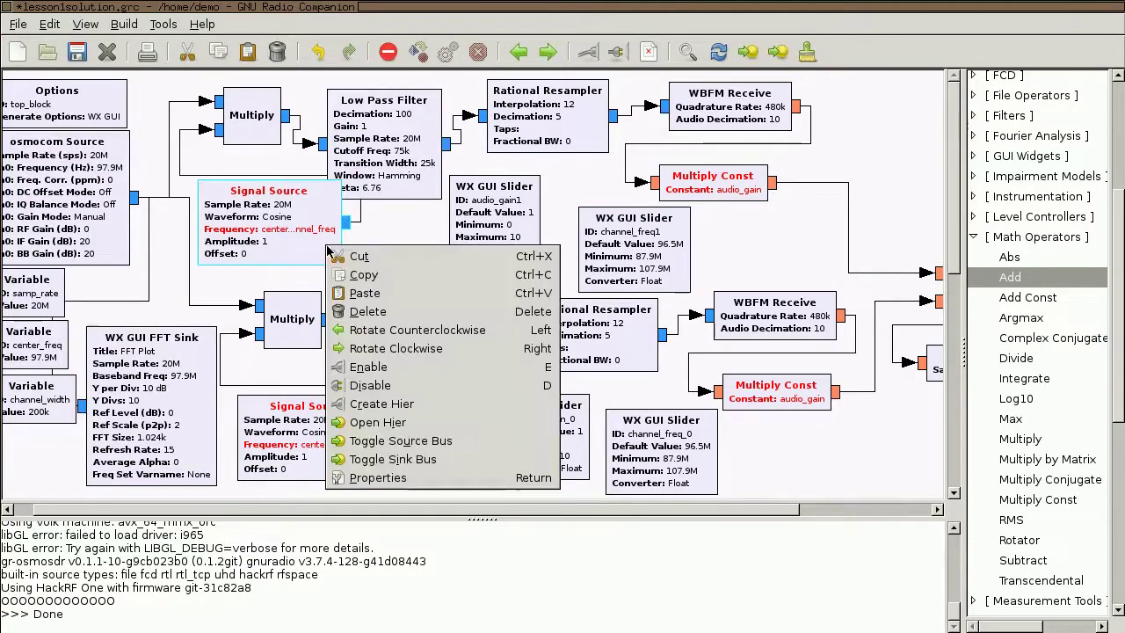
pyautogui.click(420, 480)
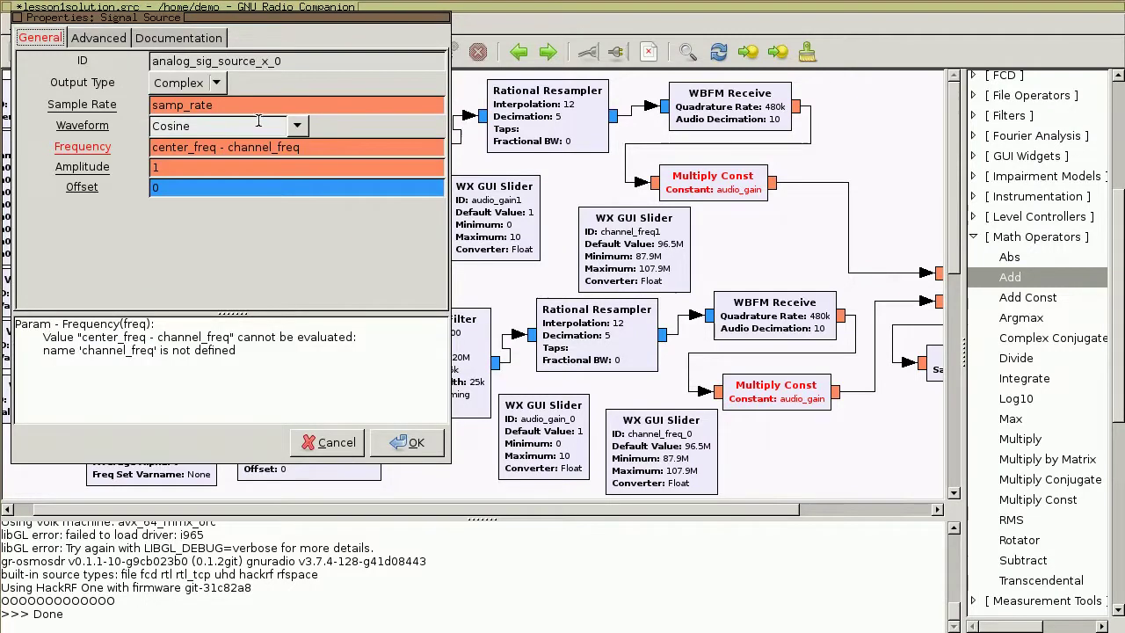
pyautogui.click(317, 147)
pyautogui.write('1')
pyautogui.click(437, 446)
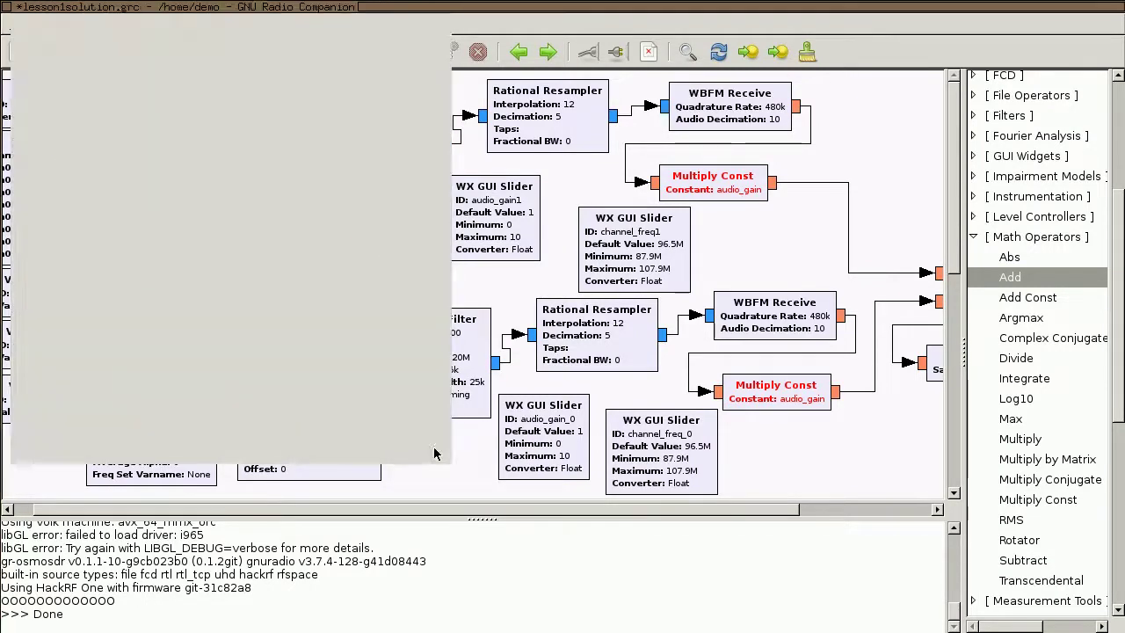
pyautogui.rightClick(728, 187)
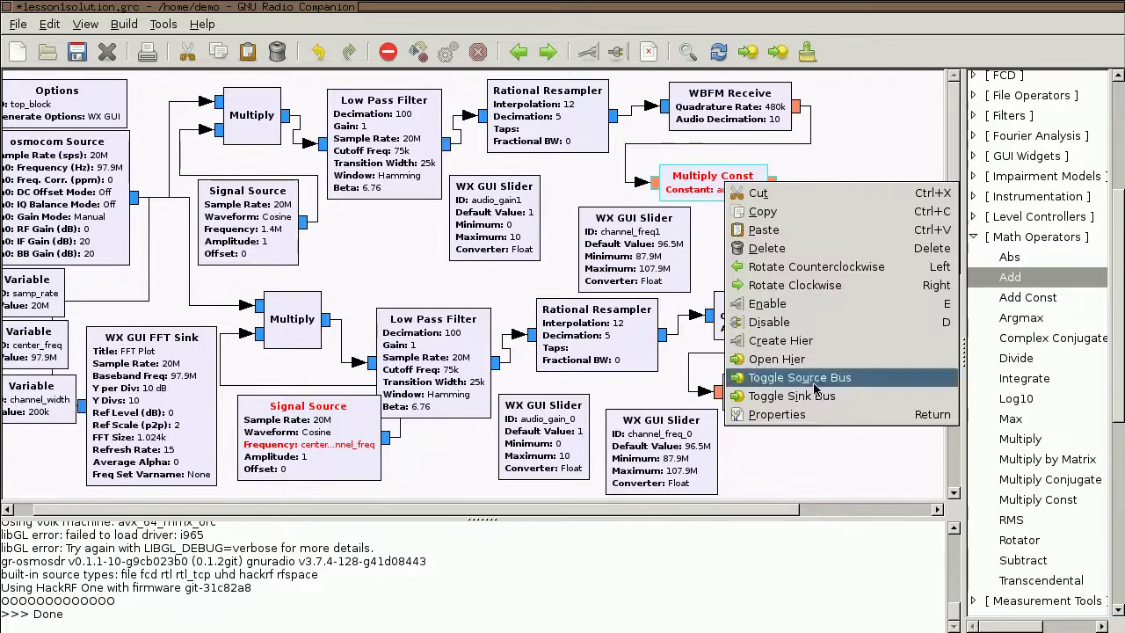
pyautogui.click(777, 414)
pyautogui.click(207, 104)
pyautogui.write('1')
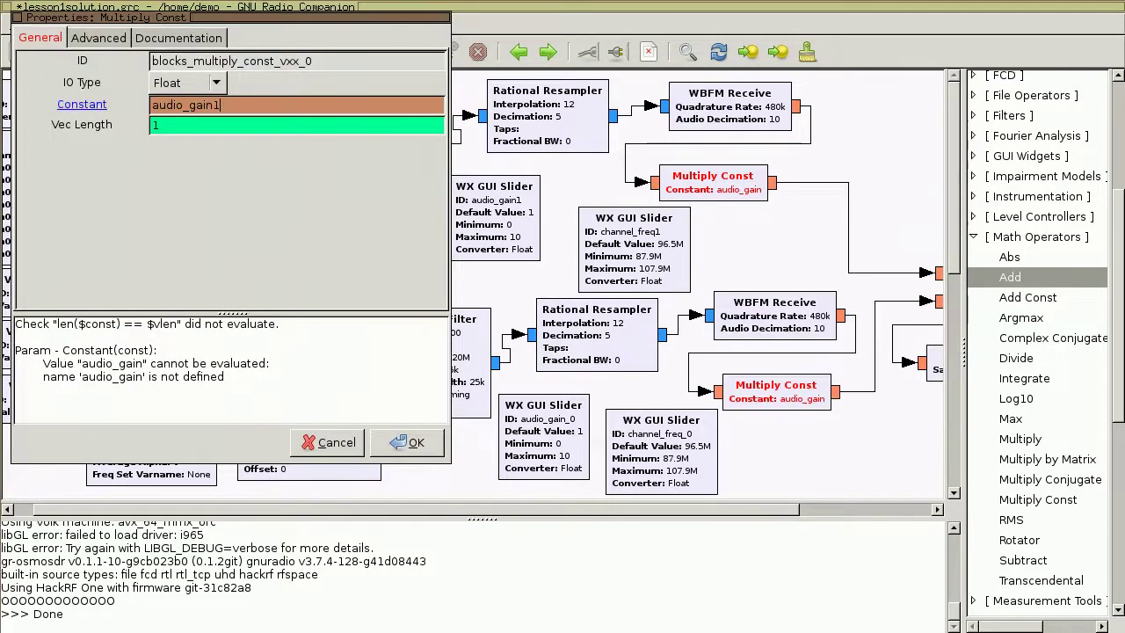
pyautogui.click(414, 442)
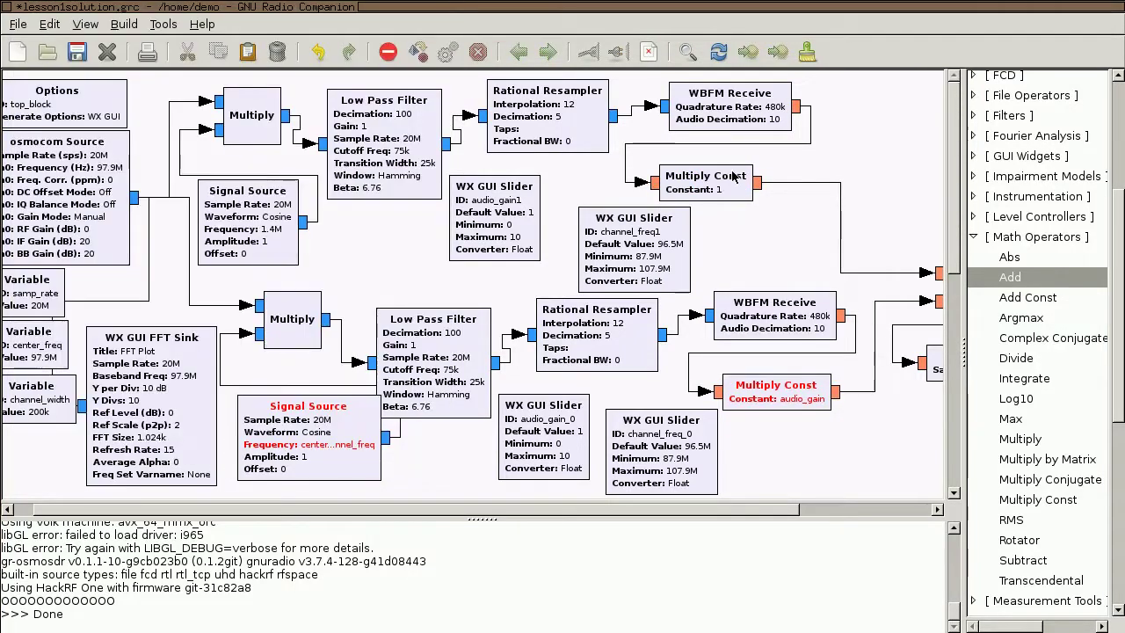
# Point the lower Signal Source Frequency at channel_freq2 and the Multiply Const Constant at audio_gain2.
pyautogui.rightClick(348, 446)
pyautogui.click(386, 631)
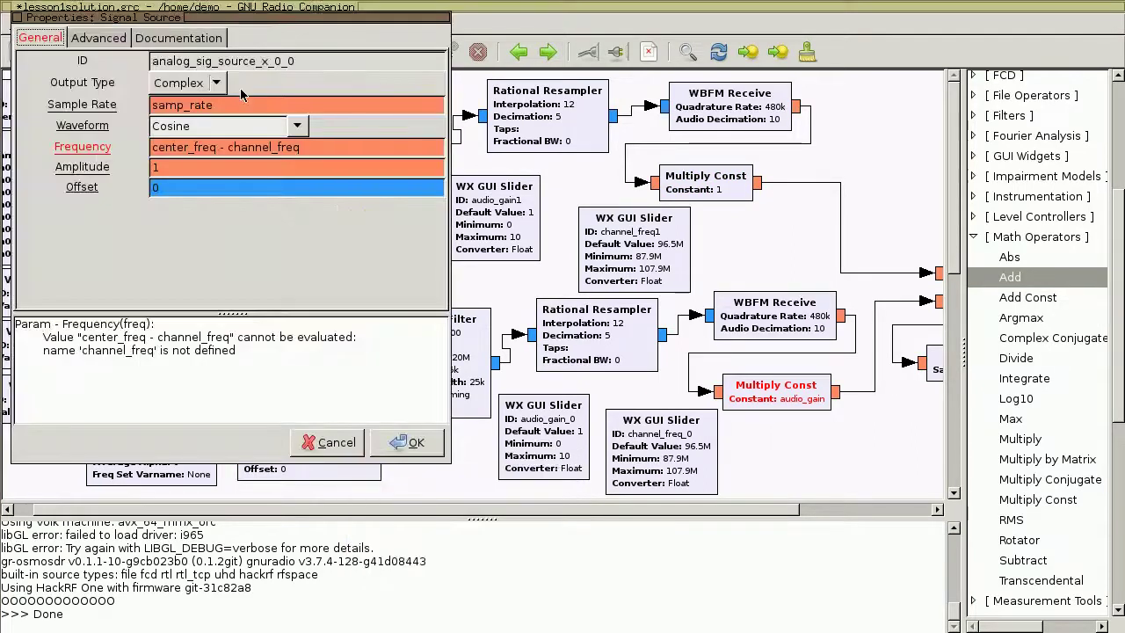
pyautogui.write('2')
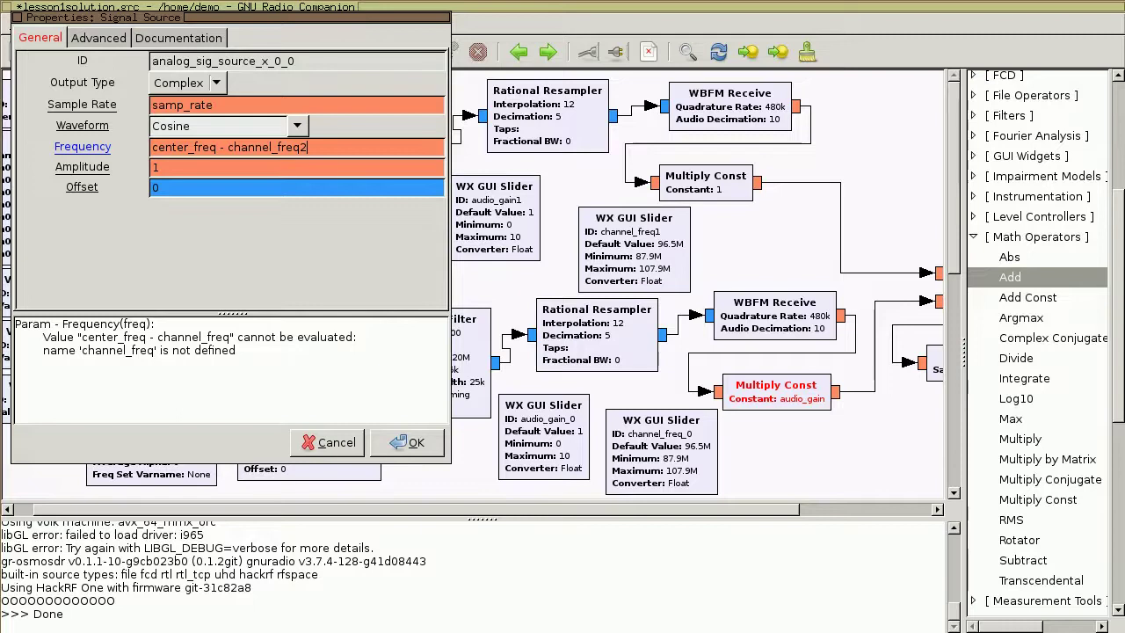
pyautogui.click(404, 443)
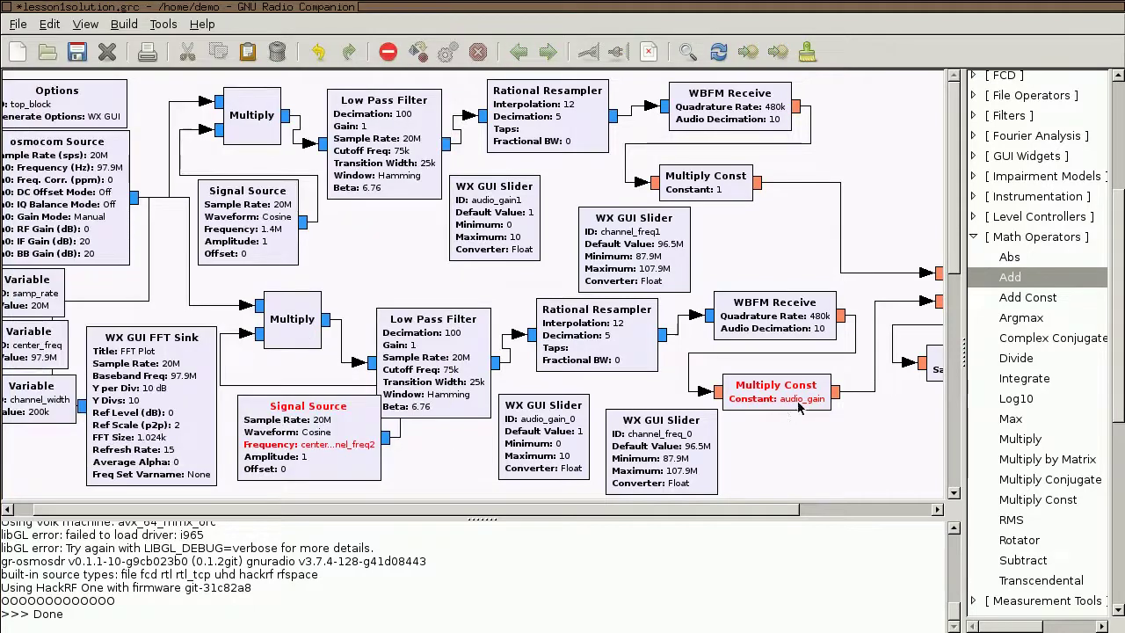
pyautogui.rightClick(799, 406)
pyautogui.click(844, 629)
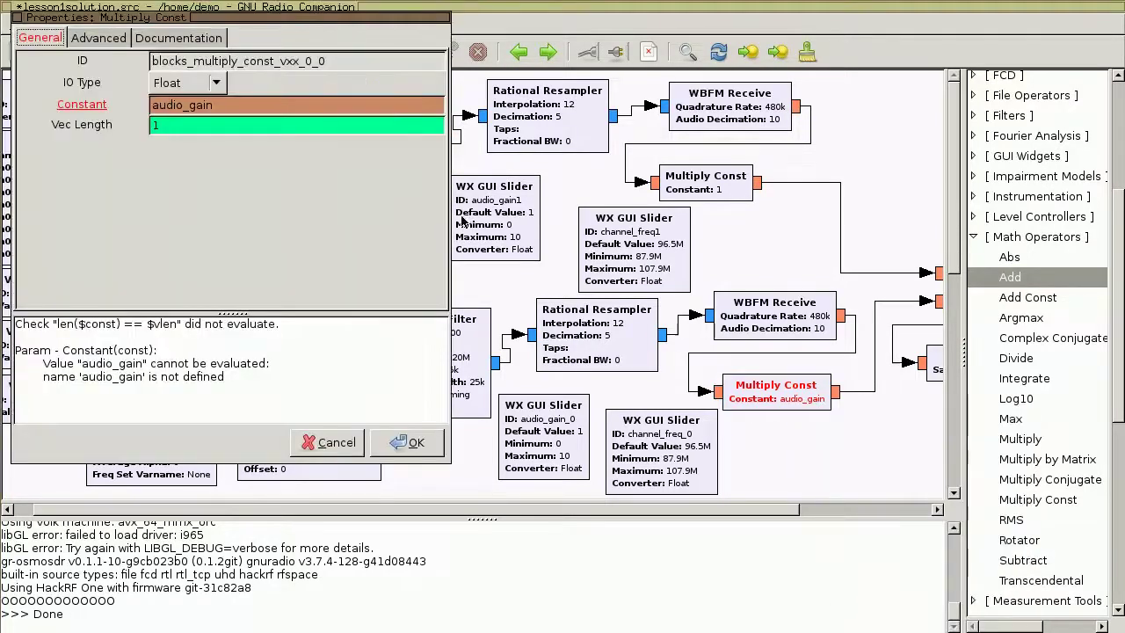
pyautogui.click(313, 105)
pyautogui.write('2')
pyautogui.click(406, 443)
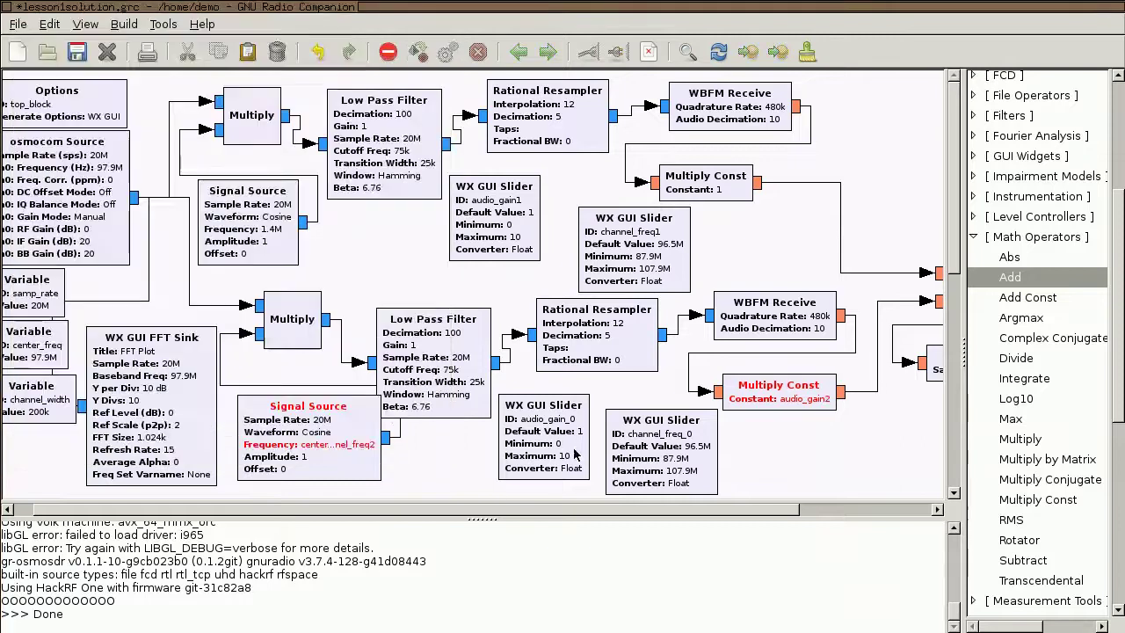
# Rename the lower sliders audio_gain_0 and channel_freq_0 to audio_gain2 and channel_freq2.
pyautogui.rightClick(554, 446)
pyautogui.click(615, 625)
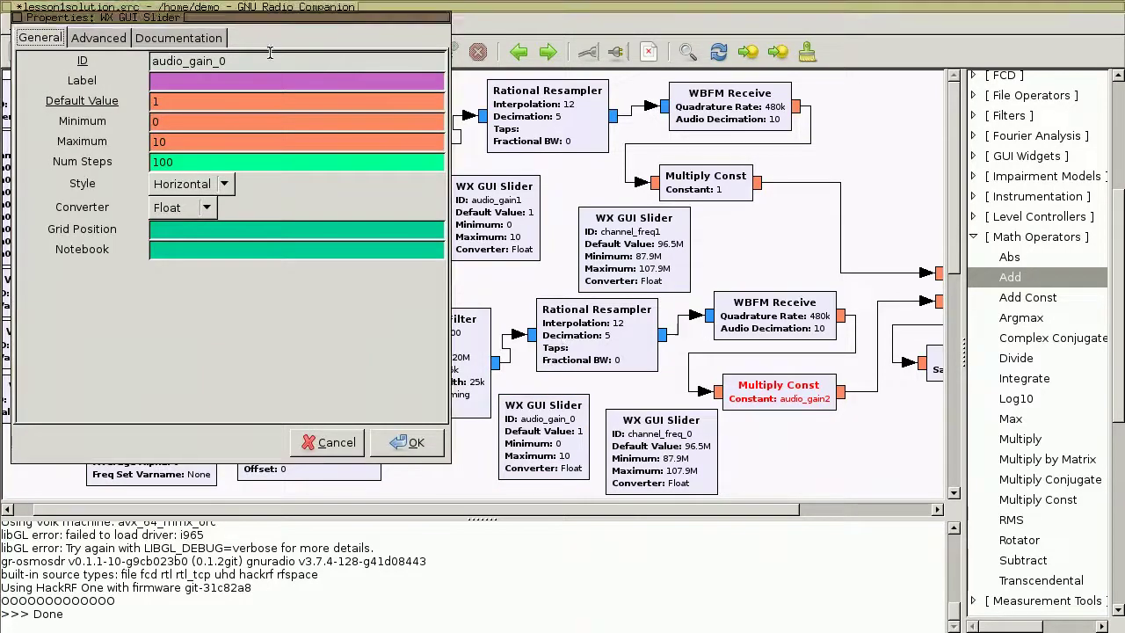
pyautogui.click(240, 62)
pyautogui.press('BackSpace')
pyautogui.write('2')
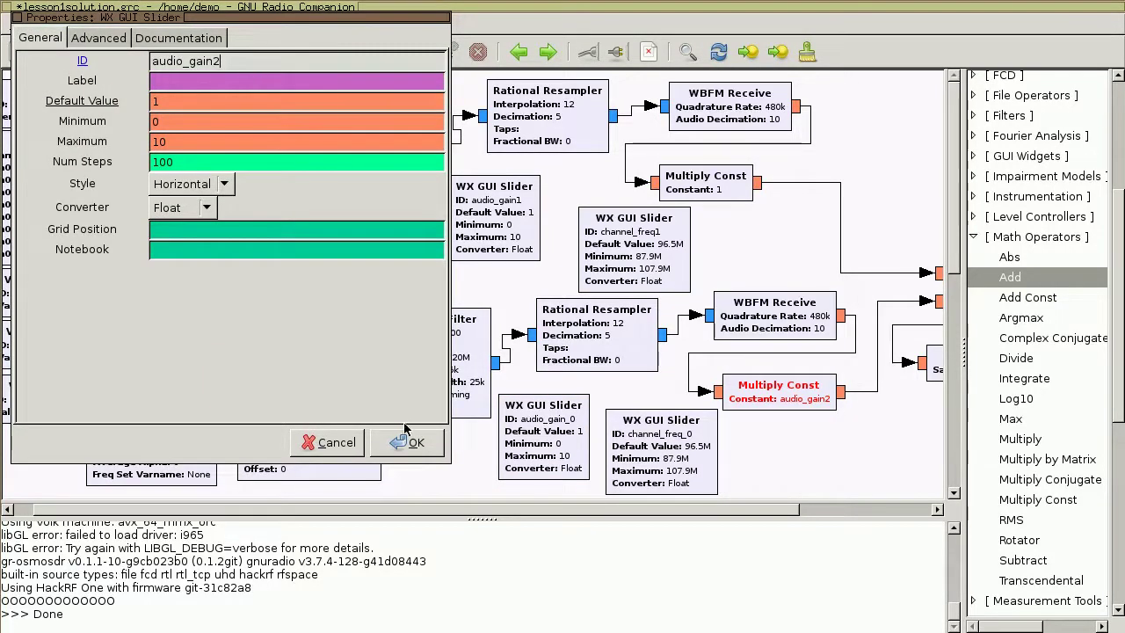
pyautogui.click(410, 443)
pyautogui.rightClick(627, 466)
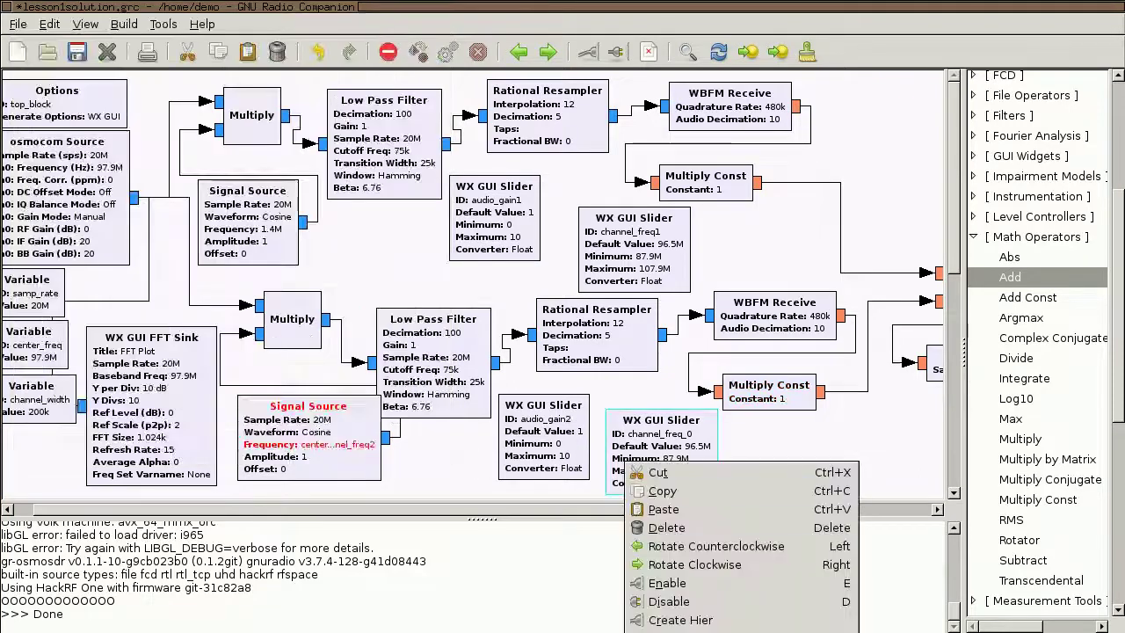
pyautogui.click(668, 630)
pyautogui.click(277, 60)
pyautogui.press('BackSpace')
pyautogui.press('BackSpace')
pyautogui.write('2')
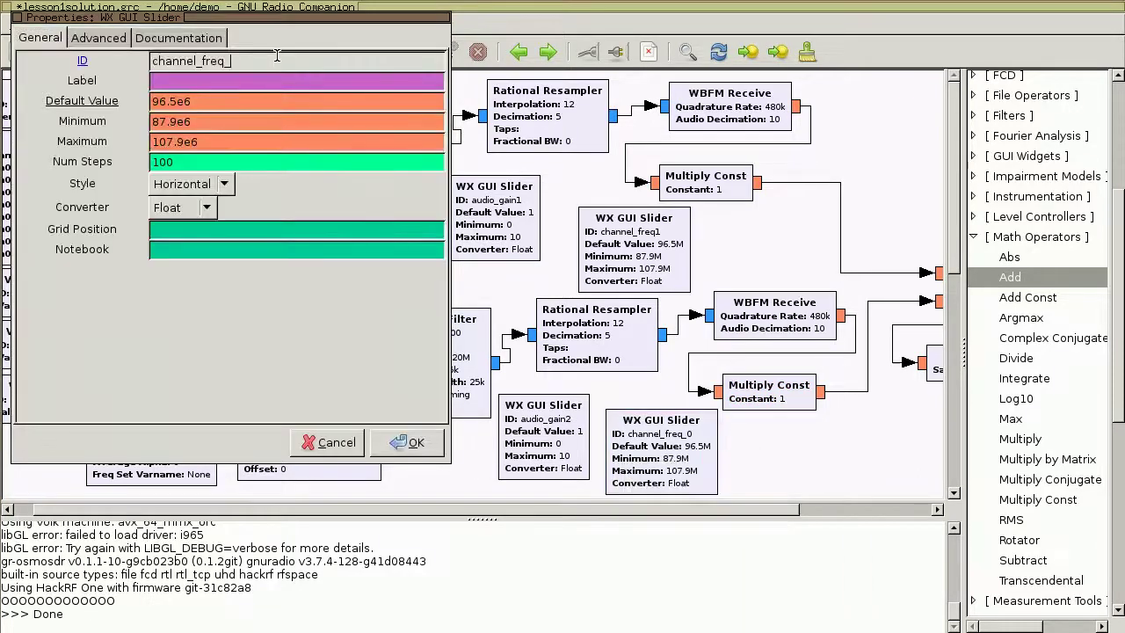
pyautogui.press('Return')
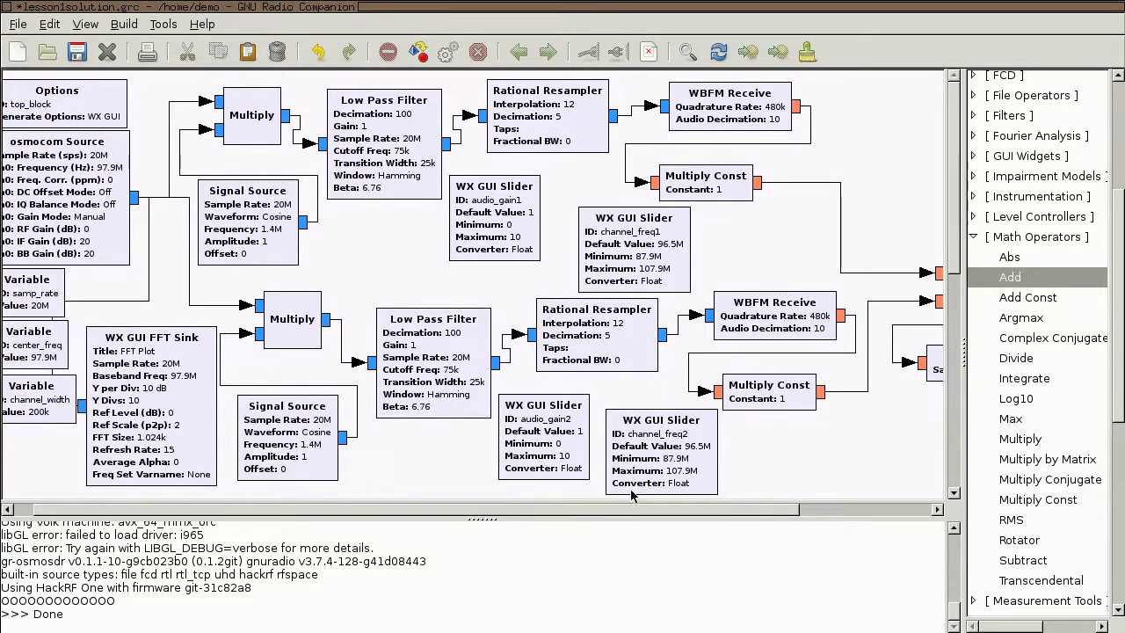
# Change the channel_freq2 slider's default value from 96.5e6 to 98.5e6.
pyautogui.moveTo(626, 506); pyautogui.dragTo(582, 501)
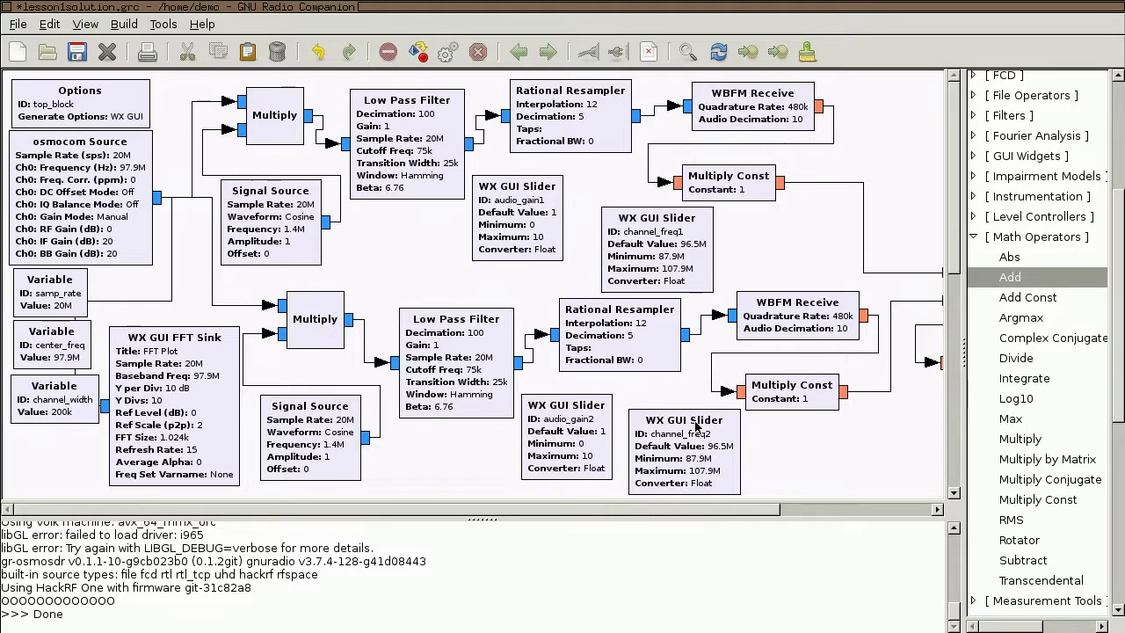
pyautogui.rightClick(727, 425)
pyautogui.press('Up')
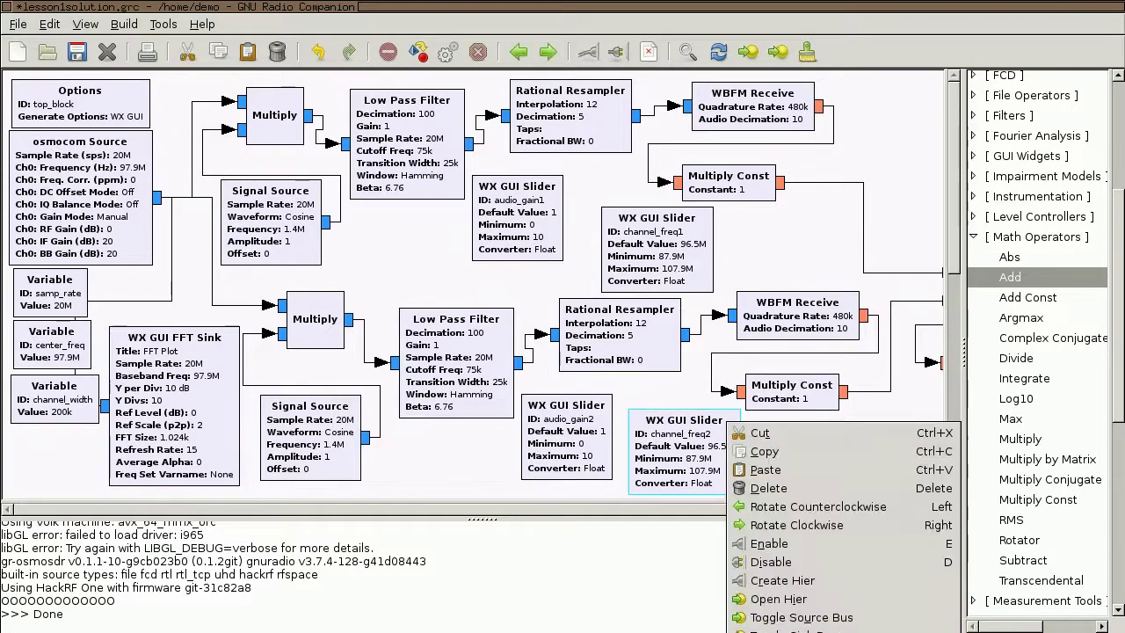
pyautogui.press('Return')
pyautogui.click(166, 101)
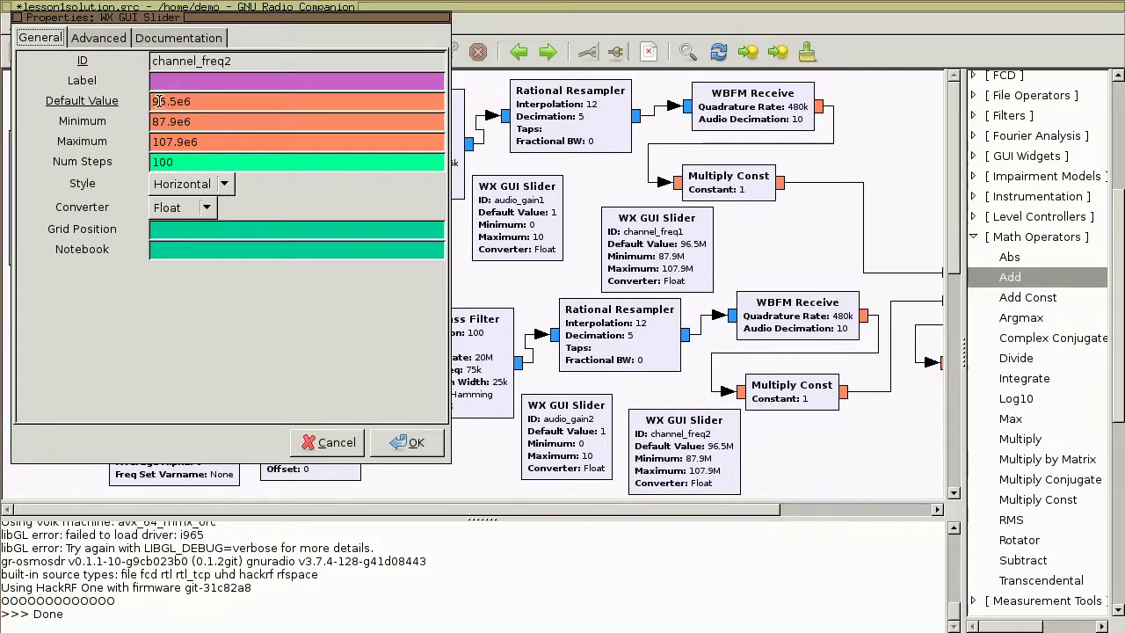
pyautogui.press('BackSpace')
pyautogui.write('8')
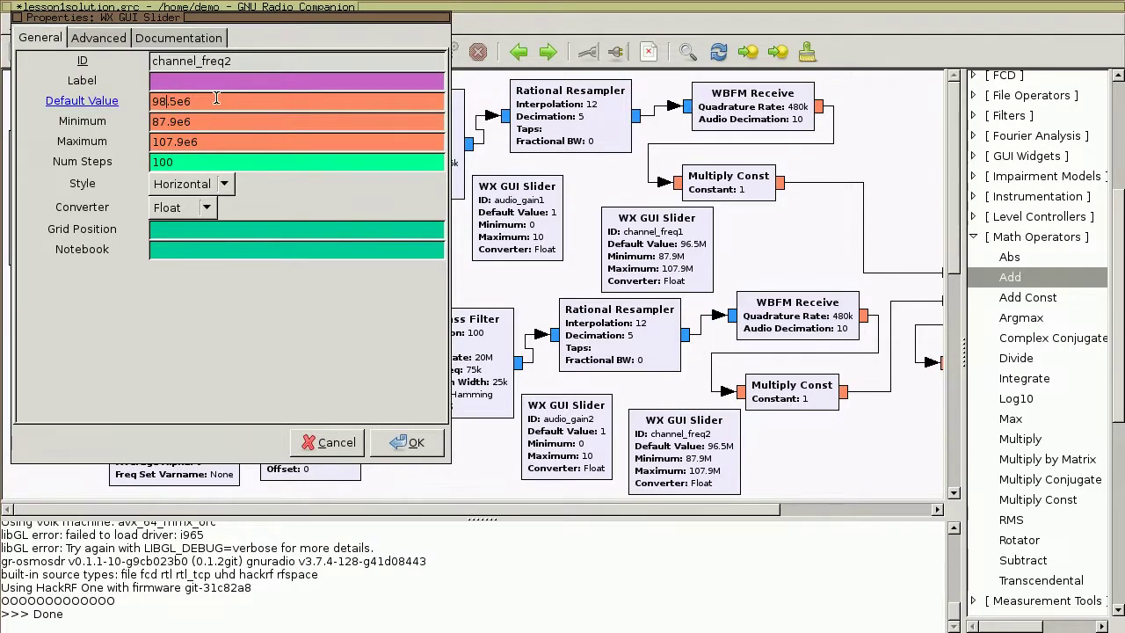
pyautogui.click(410, 442)
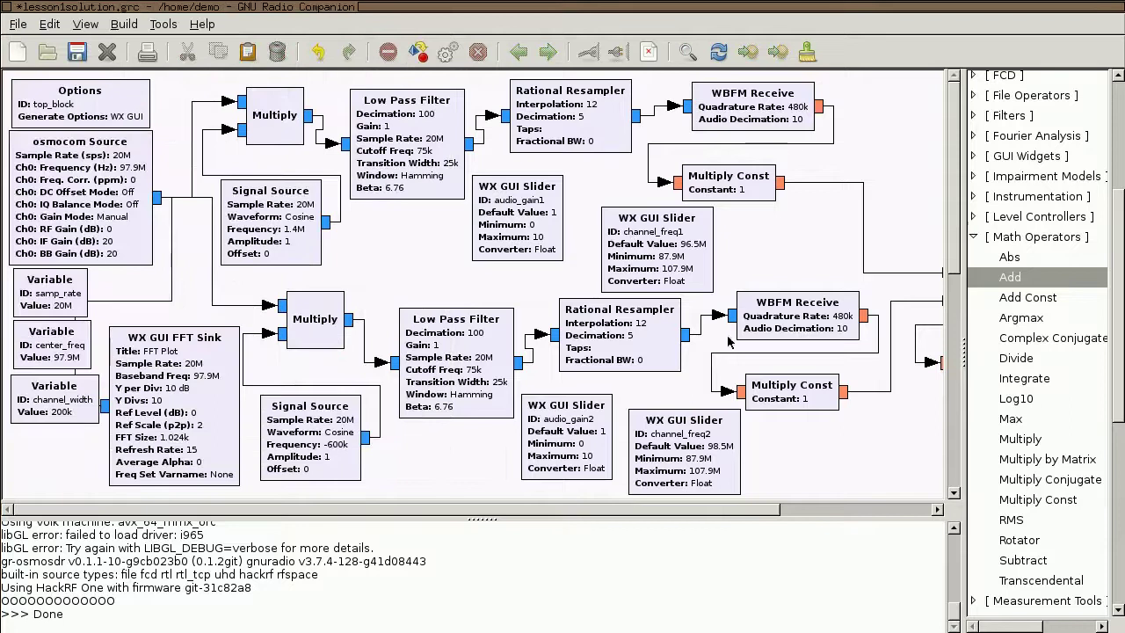
# Check the audio_gain2 slider's default value stays at 0.
pyautogui.rightClick(577, 426)
pyautogui.press('Return')
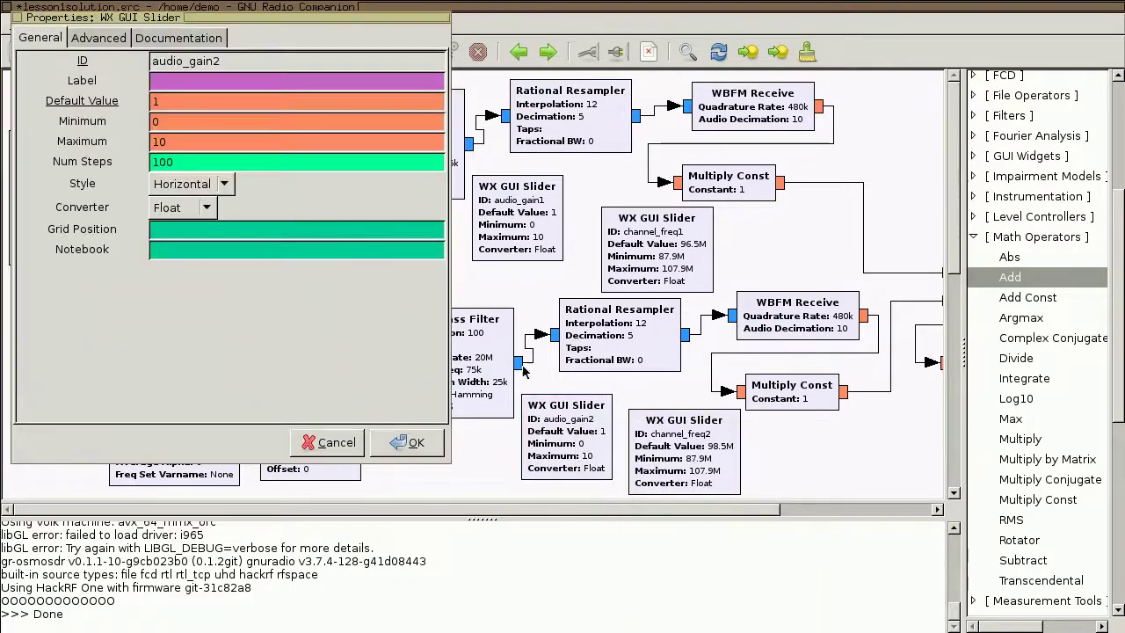
pyautogui.press('Escape')
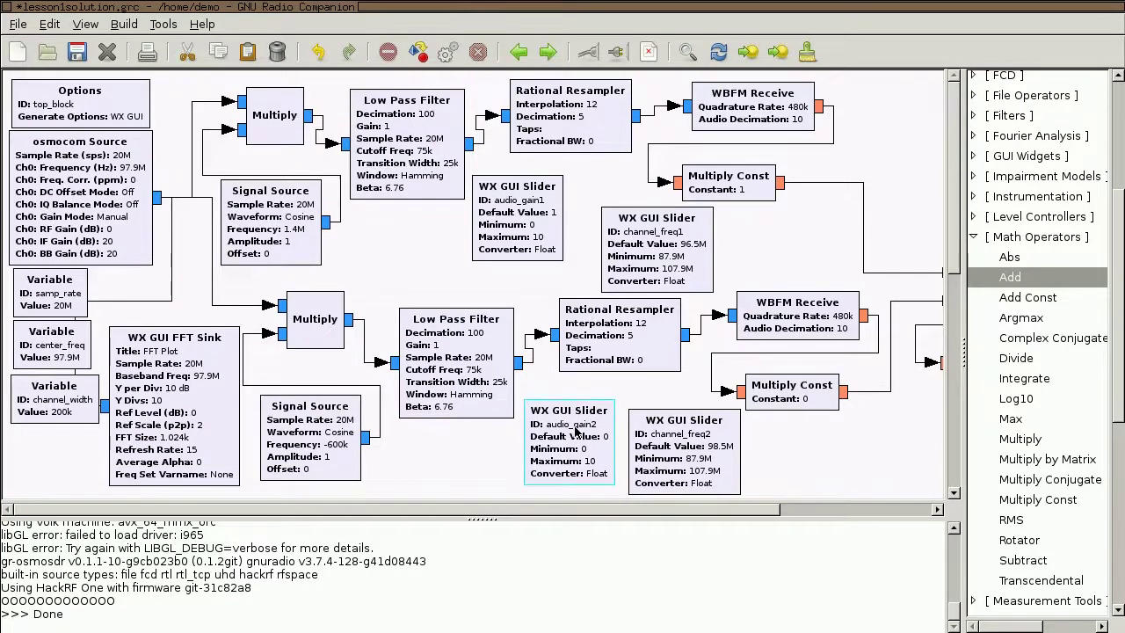
# Nudge the audio_gain2 slider block, run the flow graph, and set audio_gain1 to about 3.
pyautogui.moveTo(572, 426); pyautogui.dragTo(573, 431)
pyautogui.click(663, 385)
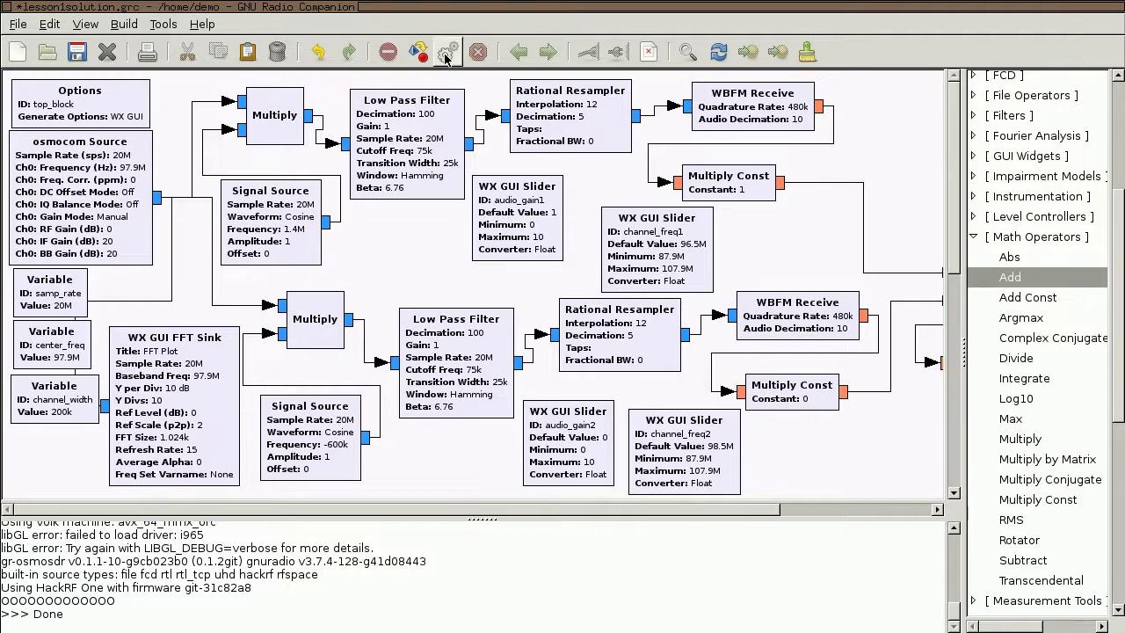
pyautogui.click(446, 54)
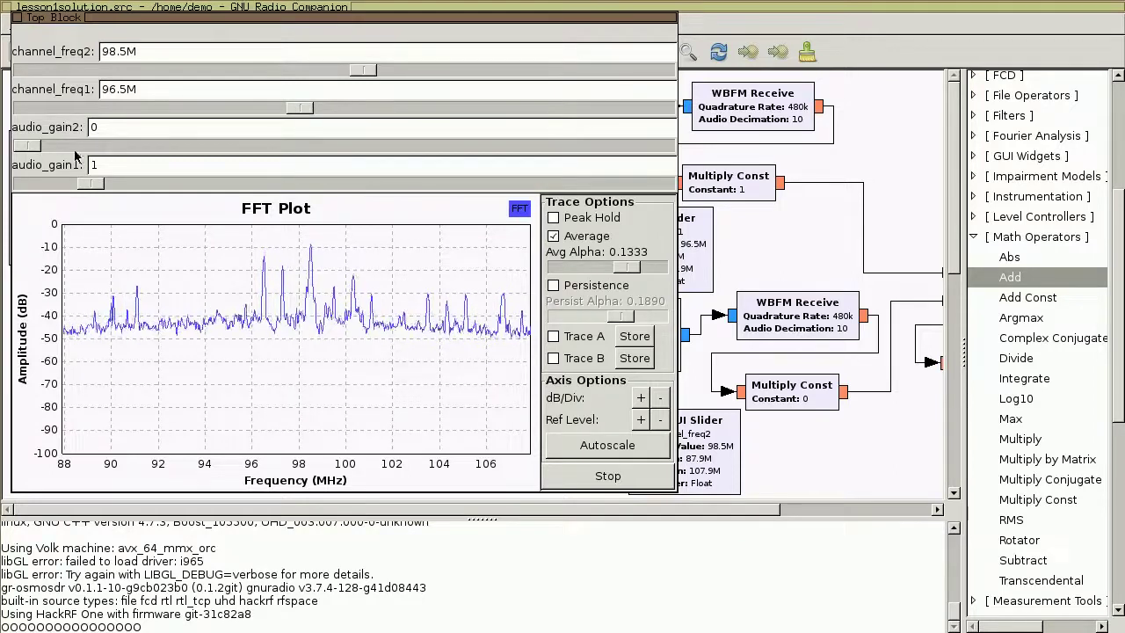
pyautogui.moveTo(92, 187); pyautogui.dragTo(158, 147)
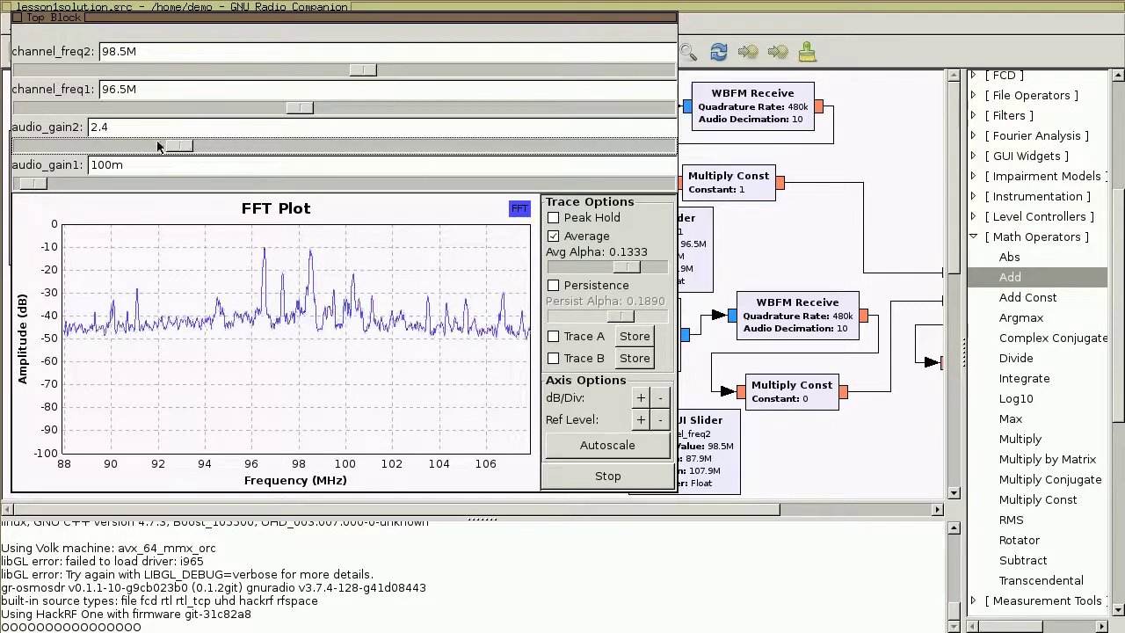
pyautogui.moveTo(32, 183); pyautogui.dragTo(267, 181)
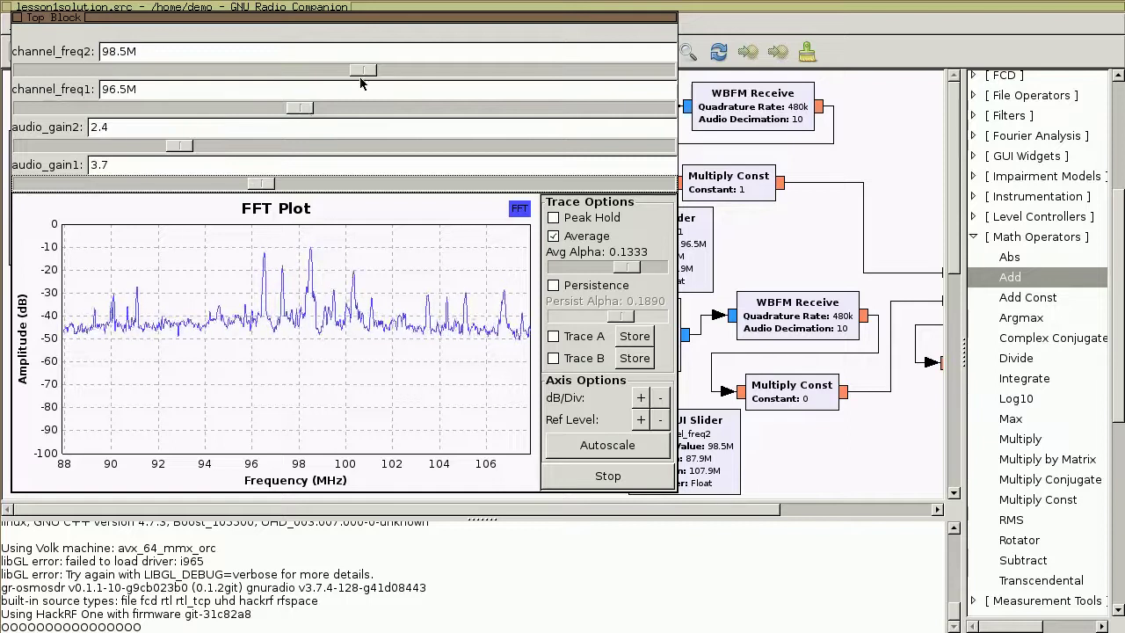
# Tune channel_freq2 to 98.3M, lower the second audio gain to 2.1, then stop the flow graph.
pyautogui.moveTo(361, 71); pyautogui.dragTo(321, 67)
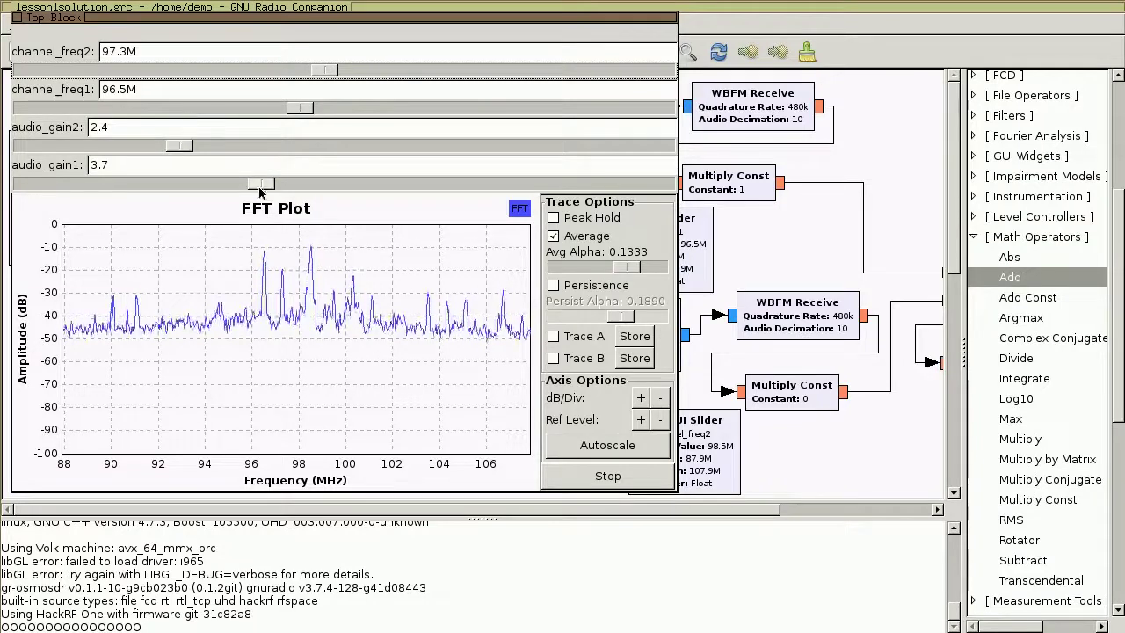
pyautogui.moveTo(263, 185)
pyautogui.mouseDown()
pyautogui.moveTo(74, 189)
pyautogui.moveTo(152, 200)
pyautogui.moveTo(259, 181)
pyautogui.mouseUp()
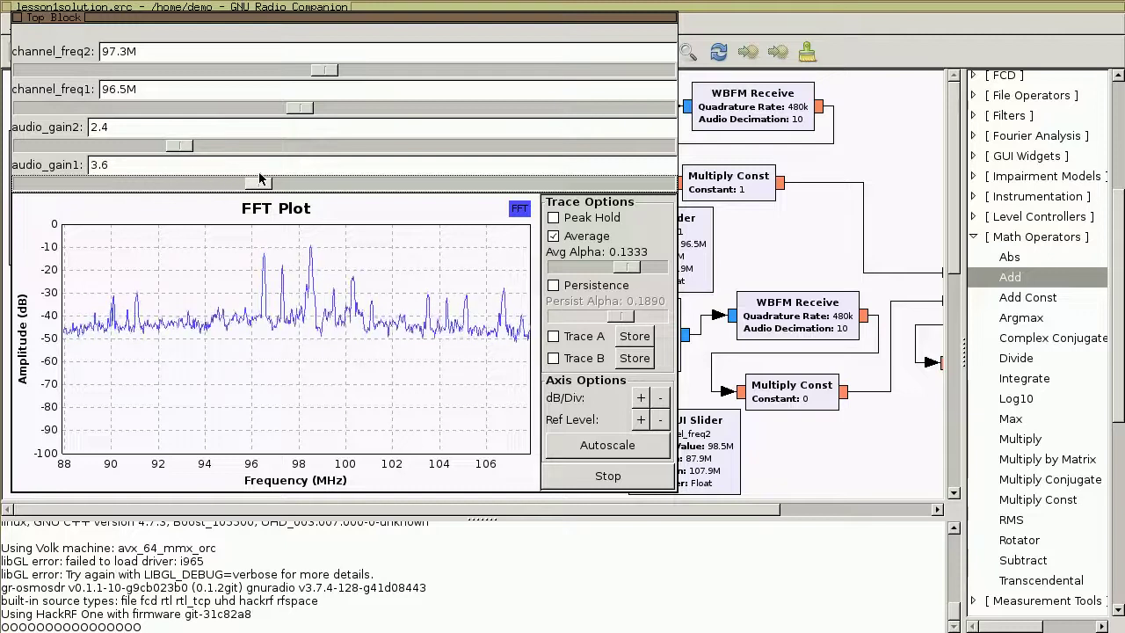
pyautogui.moveTo(173, 149); pyautogui.dragTo(154, 150)
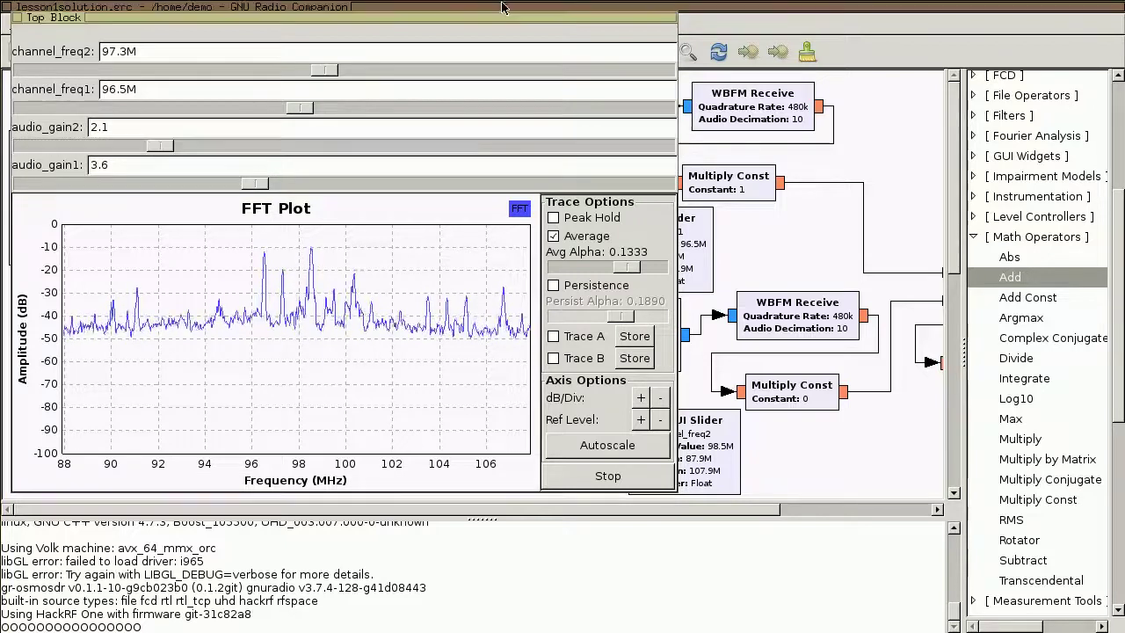
pyautogui.moveTo(494, 17); pyautogui.dragTo(505, 92)
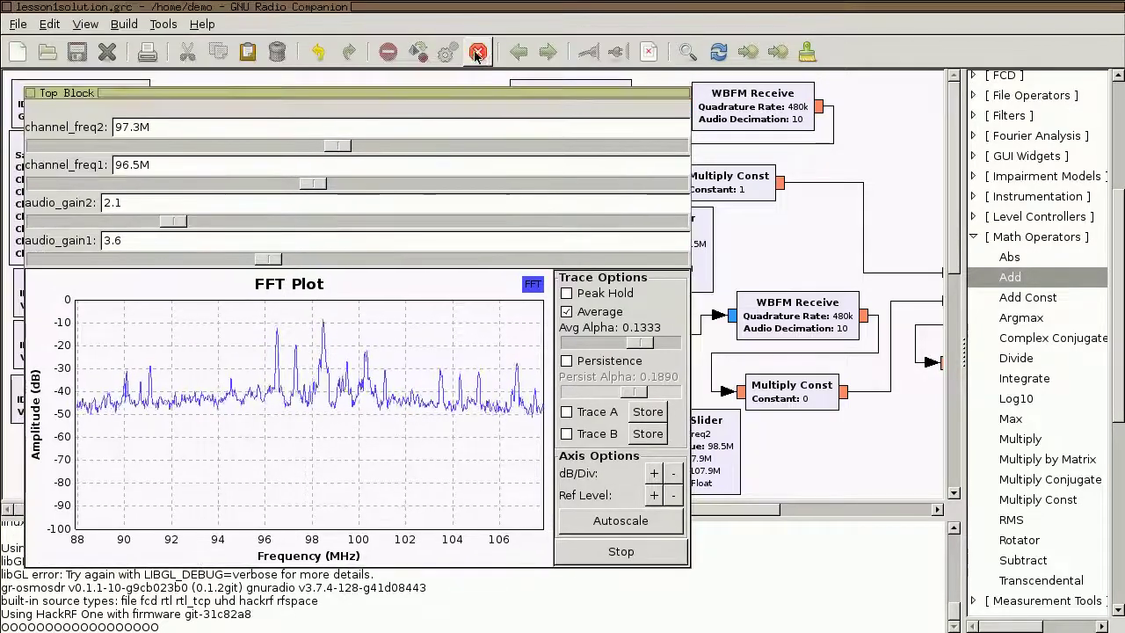
pyautogui.click(684, 92)
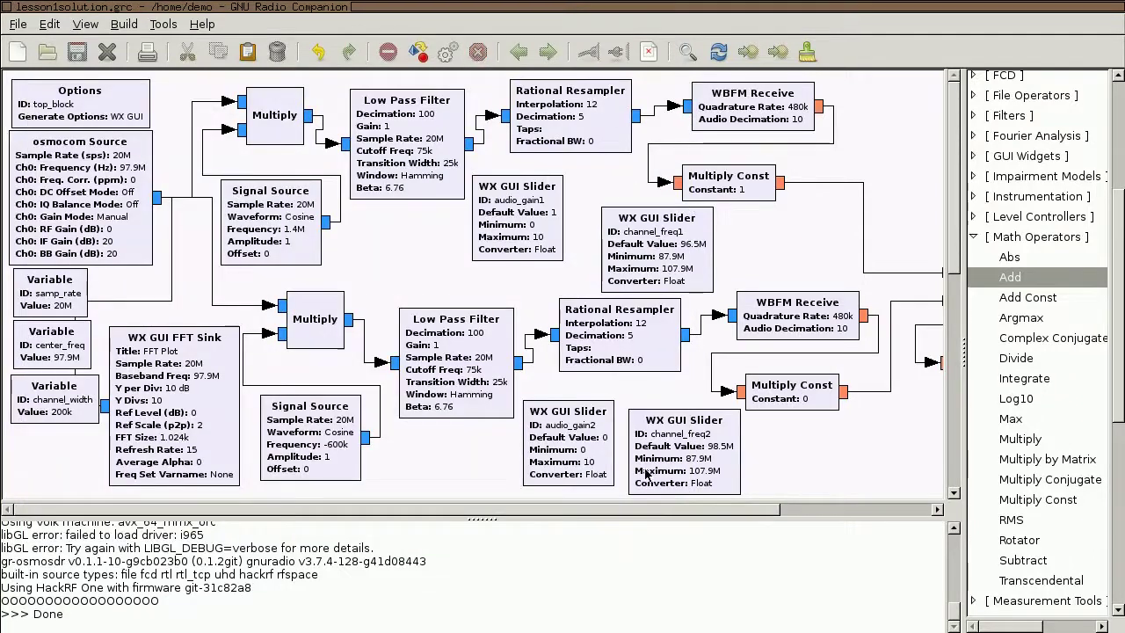
pyautogui.moveTo(626, 507); pyautogui.dragTo(530, 492)
pyautogui.moveTo(549, 507); pyautogui.dragTo(517, 515)
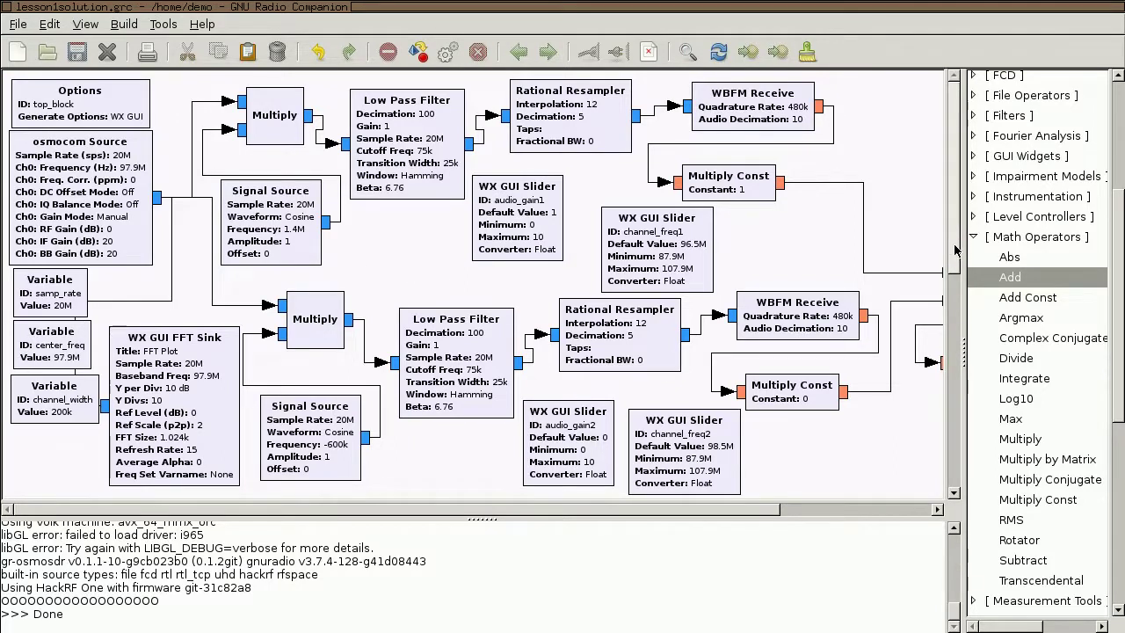
pyautogui.moveTo(956, 250); pyautogui.dragTo(956, 273)
# Scroll the lesson1solution canvas down and back up to review its blocks.
pyautogui.scroll(-5, 949, 203)
pyautogui.scroll(4, 958, 204)
pyautogui.scroll(1, 958, 203)
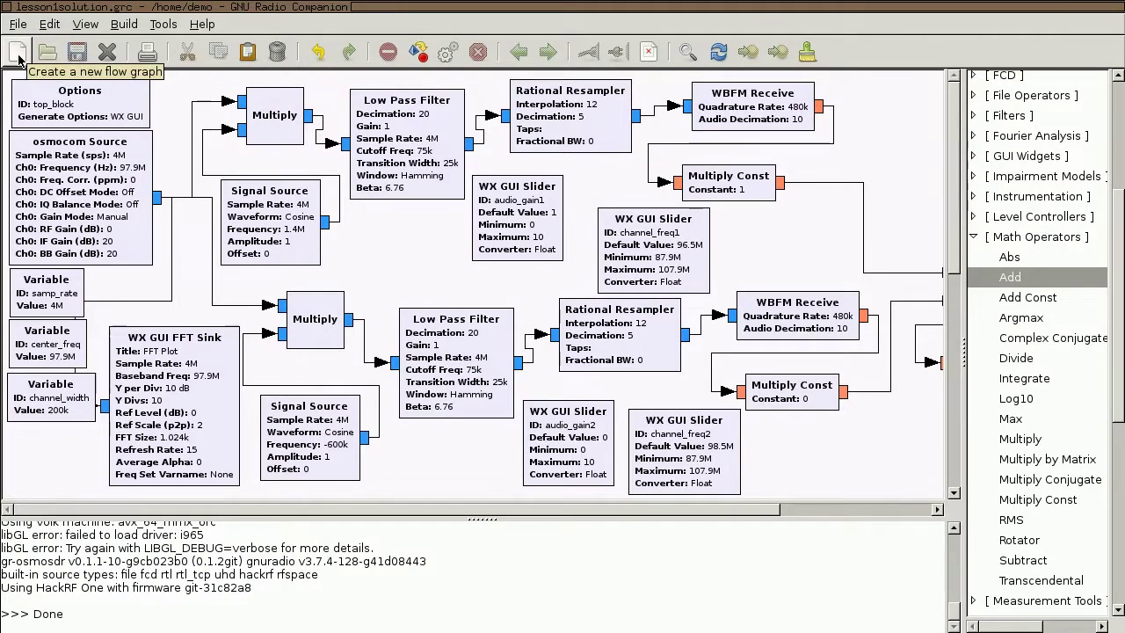
# Create a new empty flow graph and look over the File menu commands.
pyautogui.click(17, 54)
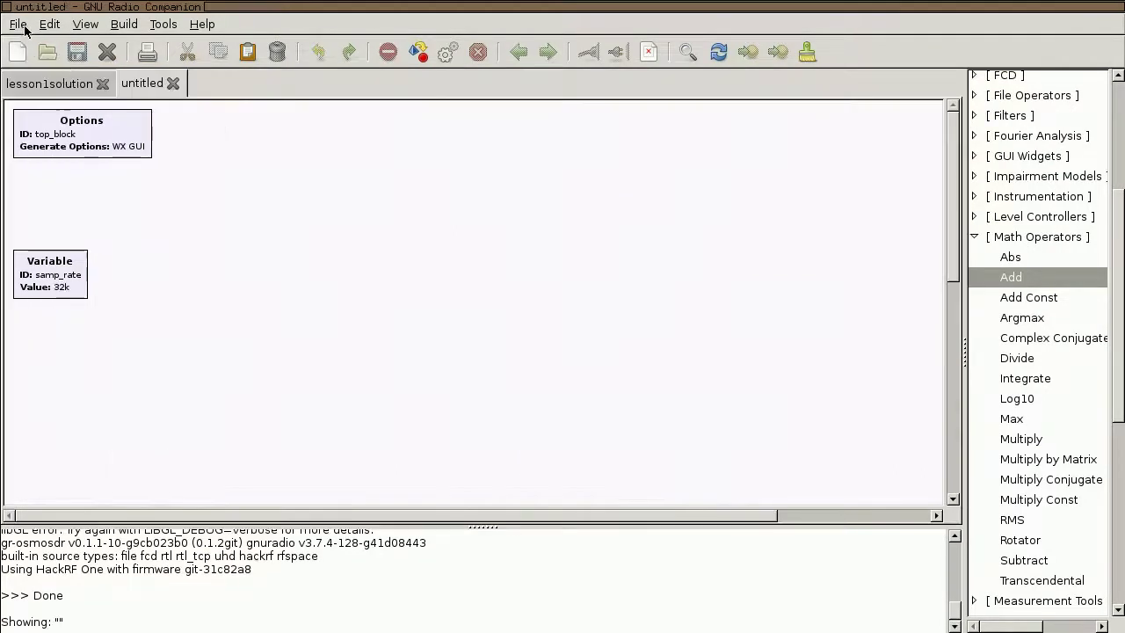
pyautogui.click(19, 25)
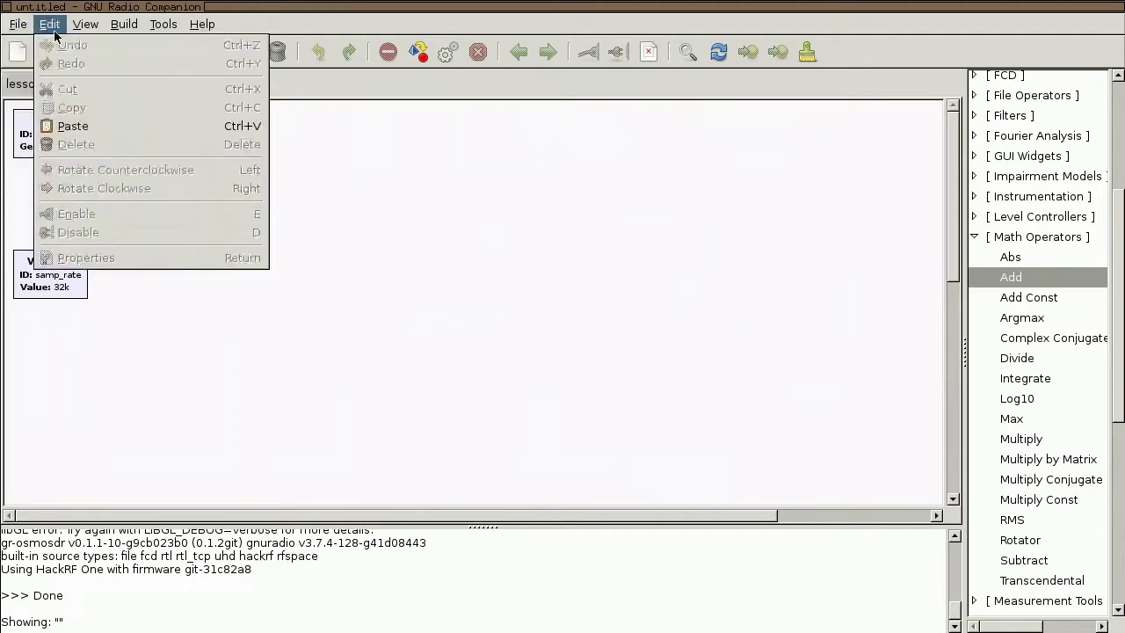
pyautogui.click(457, 244)
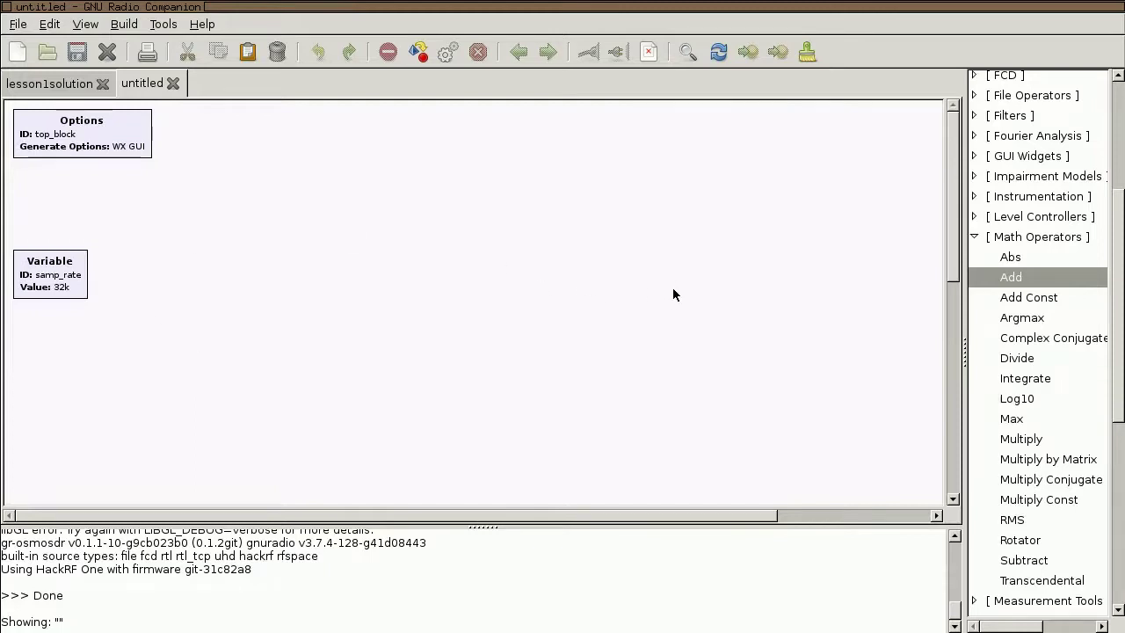
# Collapse Math Operators and expand Waveform Generators in the block tree.
pyautogui.click(975, 237)
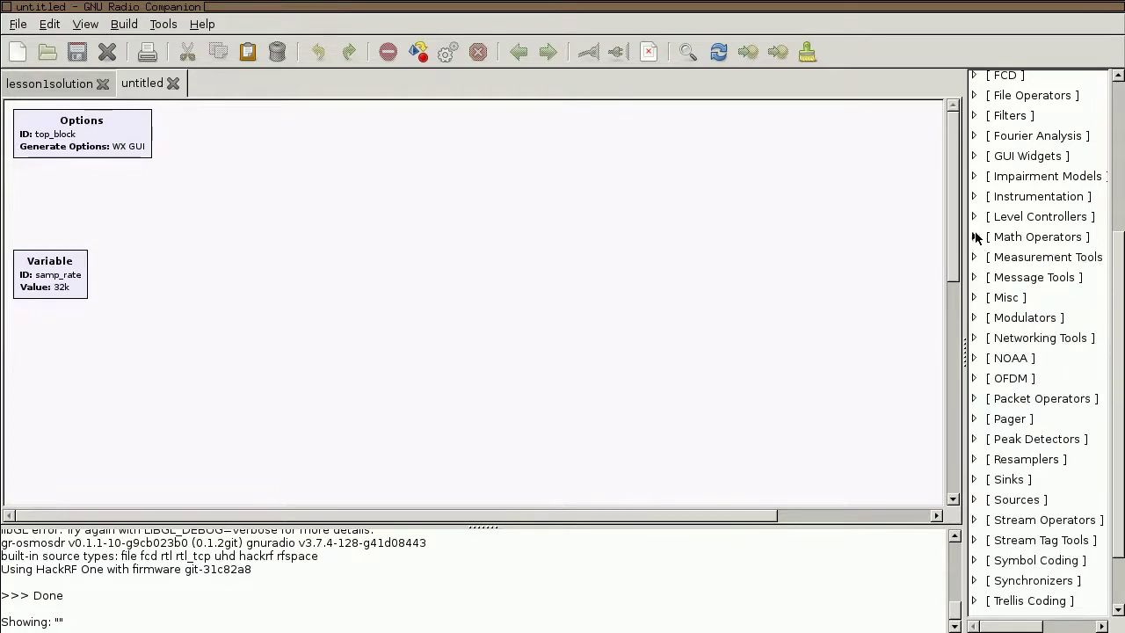
pyautogui.scroll(-3, 1117, 364)
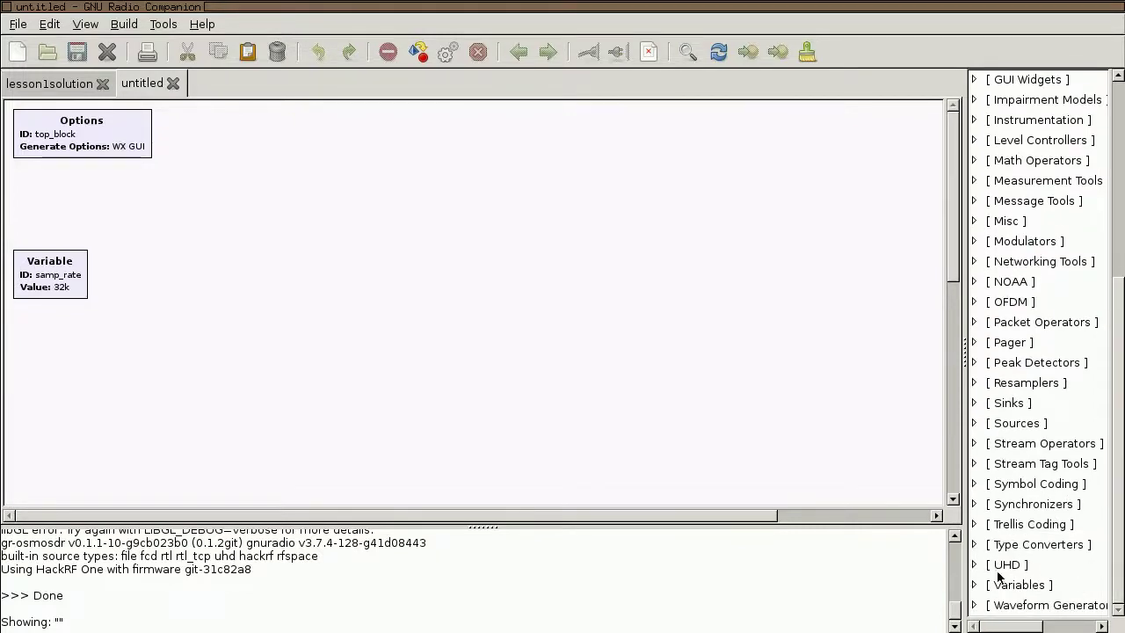
pyautogui.click(974, 605)
# Place a Signal Source block (Cosine, 1k) near the upper left of the canvas.
pyautogui.moveTo(1118, 531); pyautogui.dragTo(1122, 621)
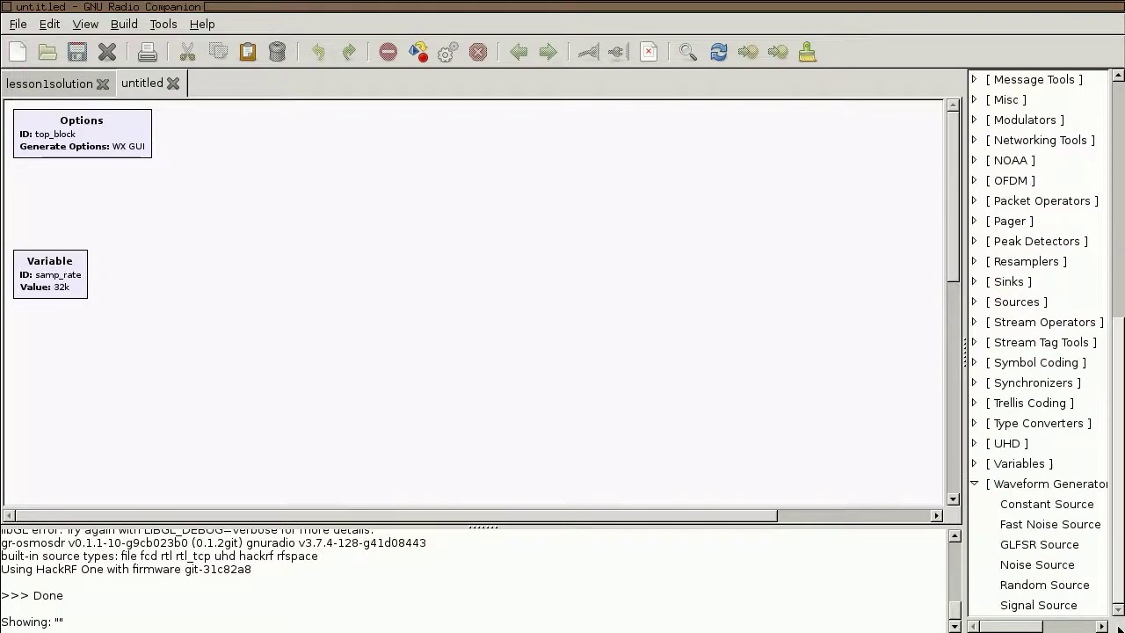
pyautogui.moveTo(1053, 604); pyautogui.dragTo(226, 230)
pyautogui.moveTo(289, 266); pyautogui.dragTo(190, 238)
pyautogui.click(281, 269)
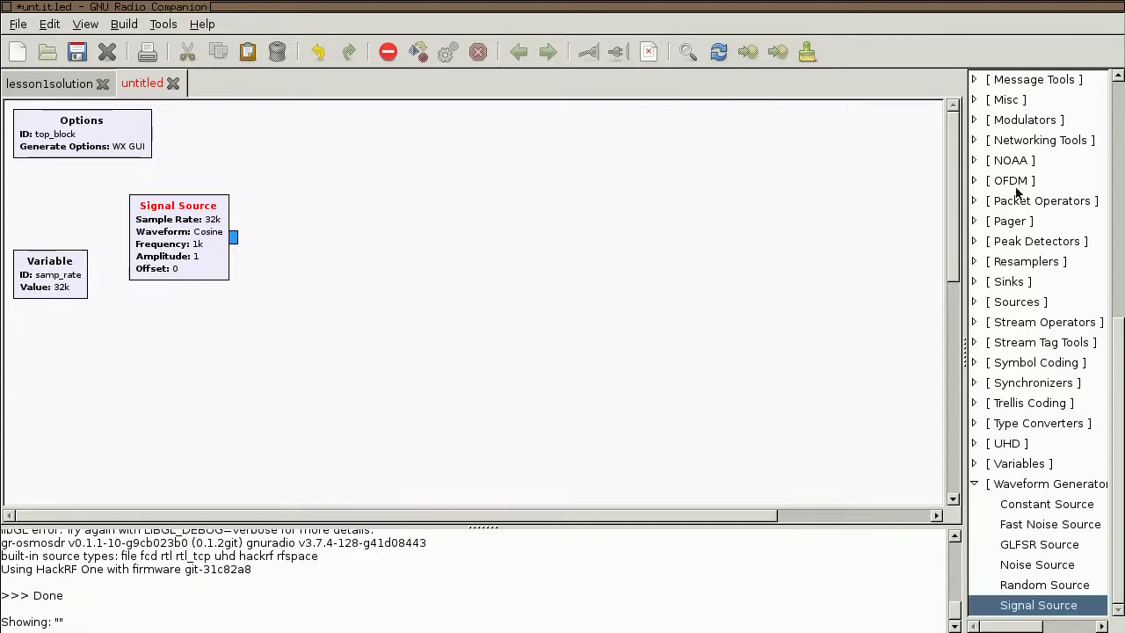
# Add a Misc > Throttle block (32k) beside it and wire the Signal Source output into it.
pyautogui.click(974, 100)
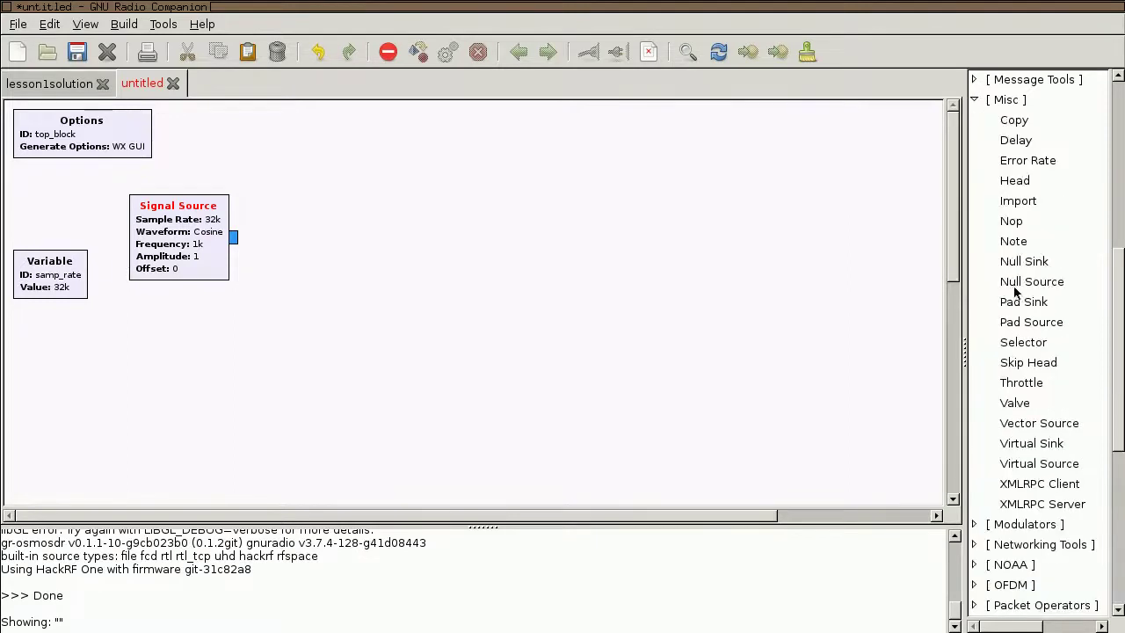
pyautogui.moveTo(1019, 384); pyautogui.dragTo(341, 219)
pyautogui.click(234, 237)
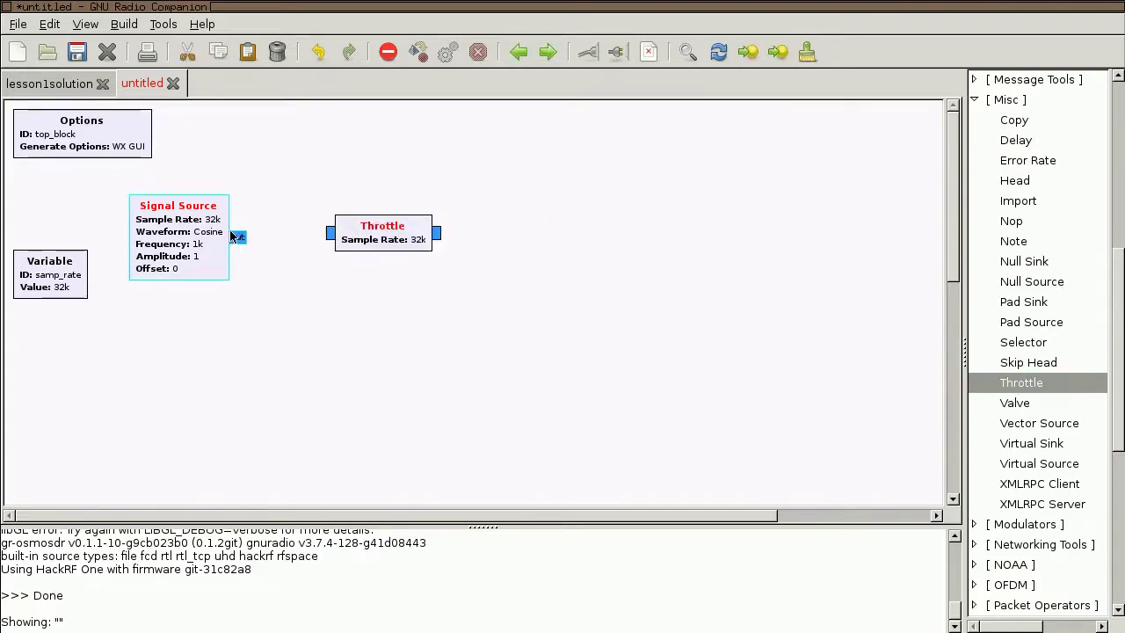
pyautogui.click(330, 233)
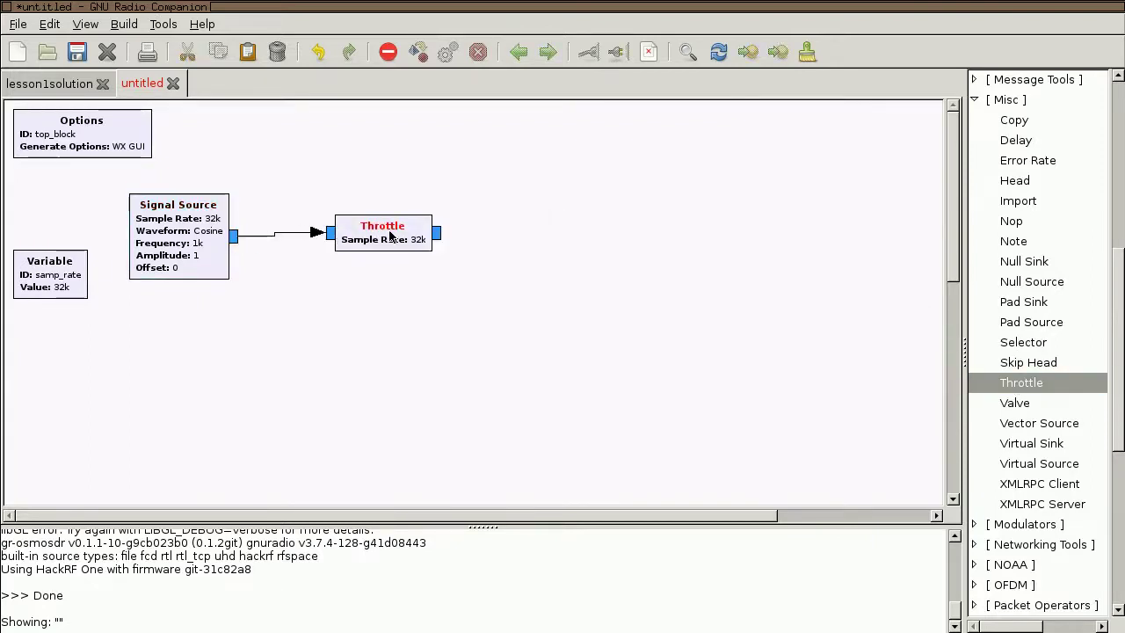
pyautogui.moveTo(388, 236); pyautogui.dragTo(364, 209)
pyautogui.click(615, 261)
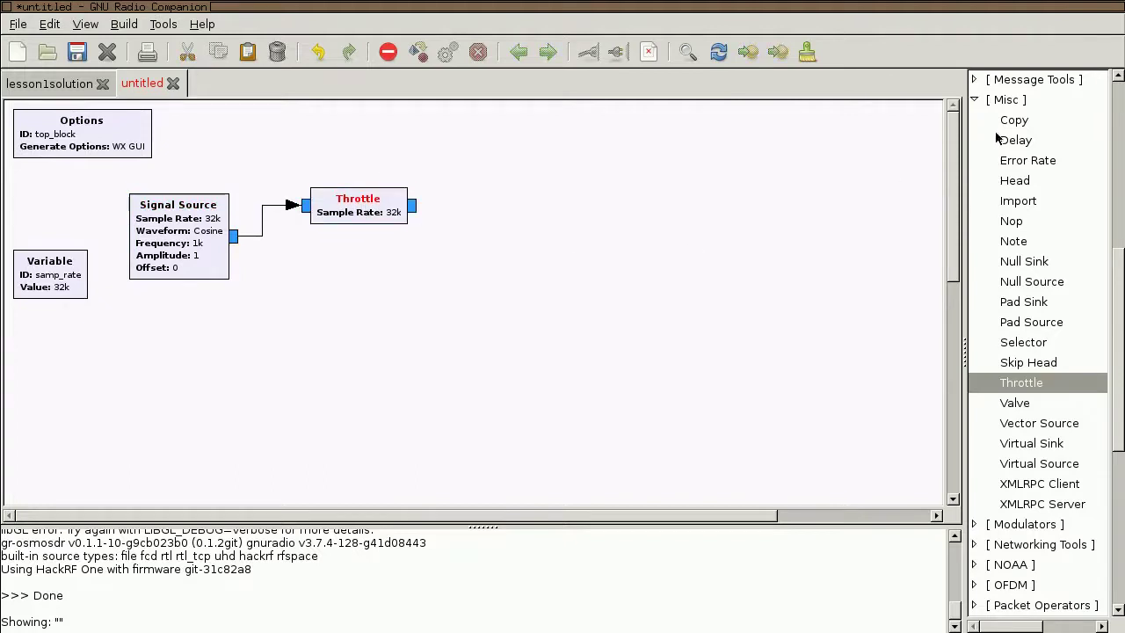
pyautogui.click(979, 104)
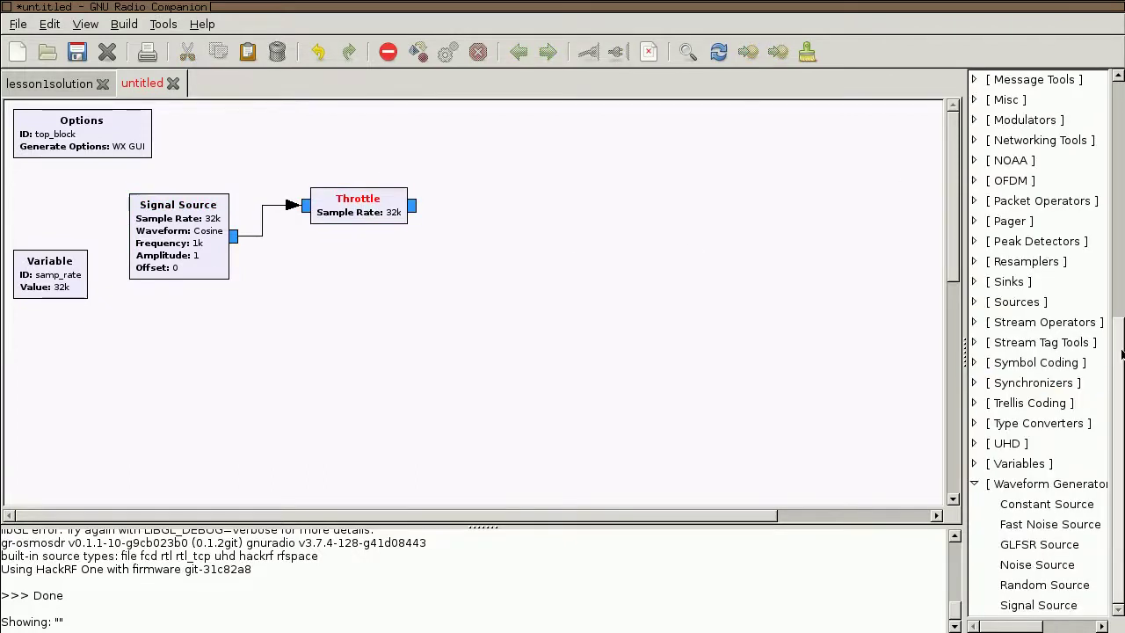
# Add a WX GUI FFT Sink from Instrumentation > WX to the right of the Throttle.
pyautogui.moveTo(1121, 352); pyautogui.dragTo(1019, 202)
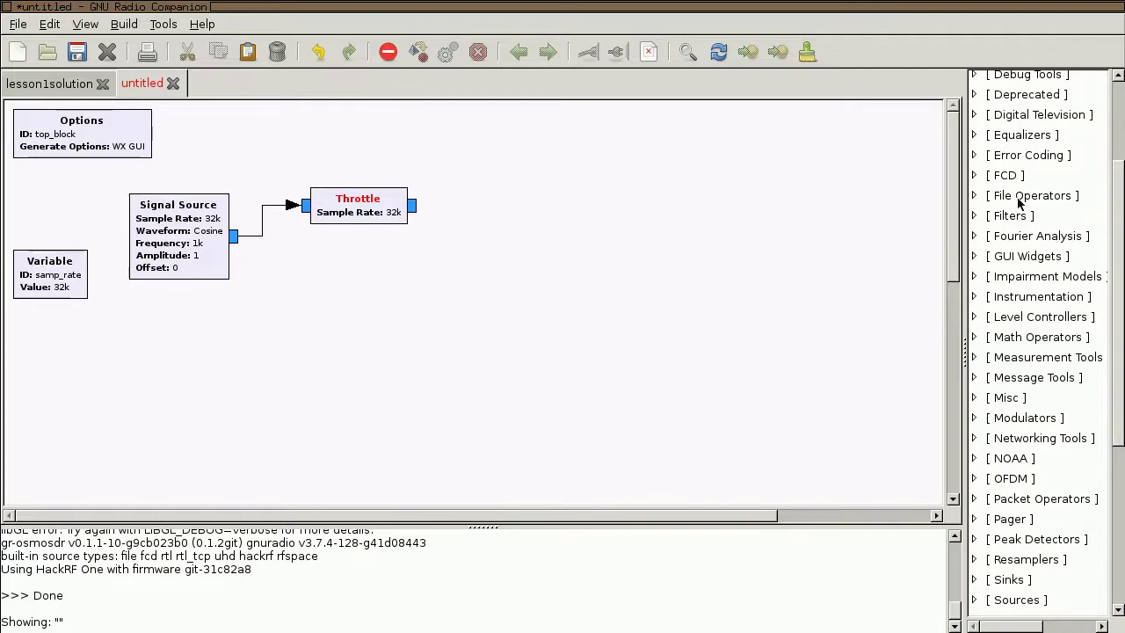
pyautogui.click(977, 216)
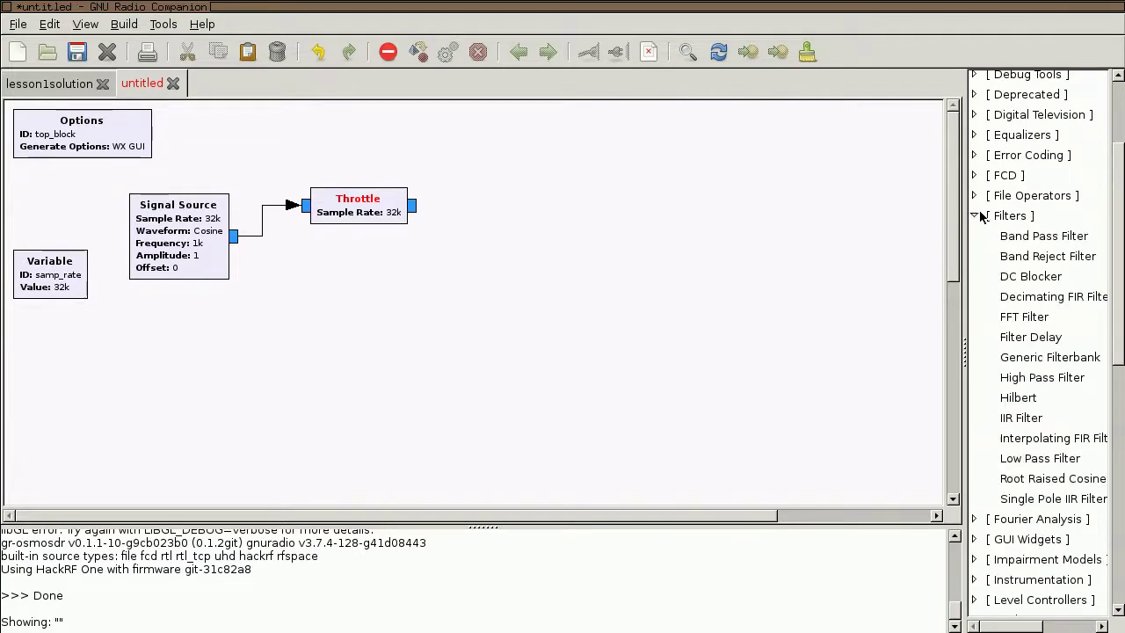
pyautogui.click(979, 215)
pyautogui.click(976, 297)
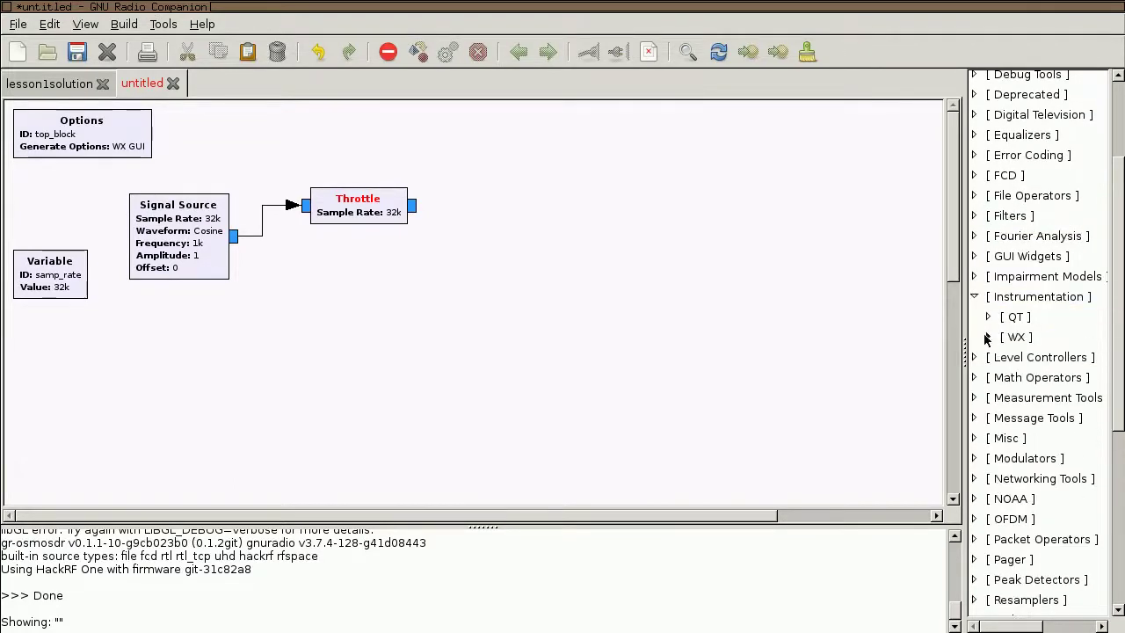
pyautogui.click(987, 337)
pyautogui.moveTo(1050, 377); pyautogui.dragTo(526, 239)
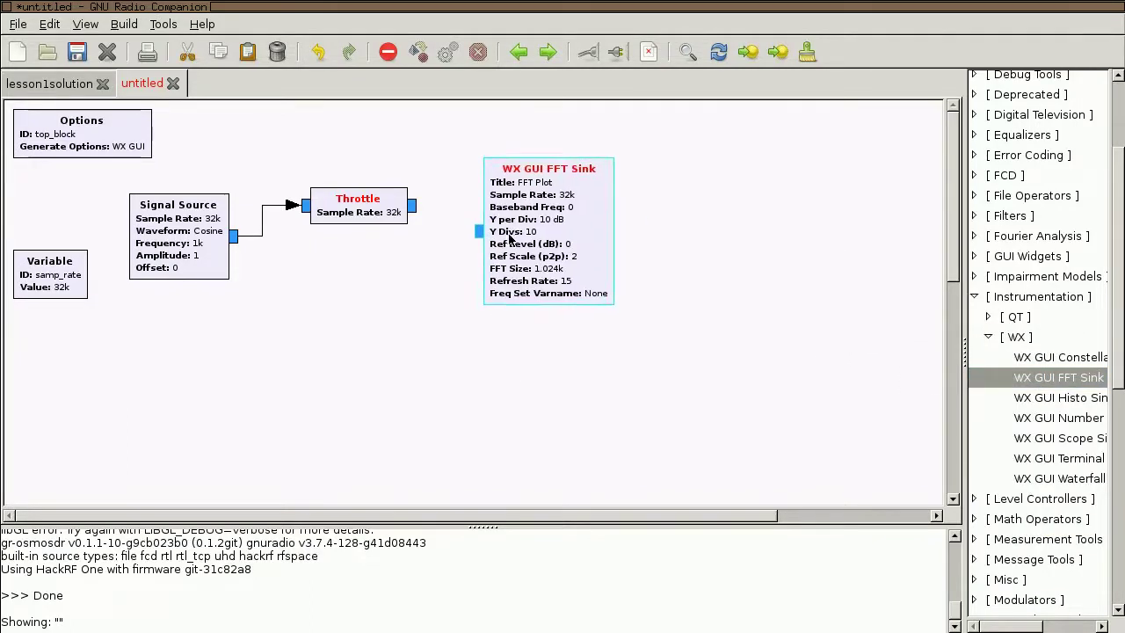
# Connect the Throttle output to the FFT Sink input and nudge the sink into place.
pyautogui.click(418, 209)
pyautogui.click(471, 235)
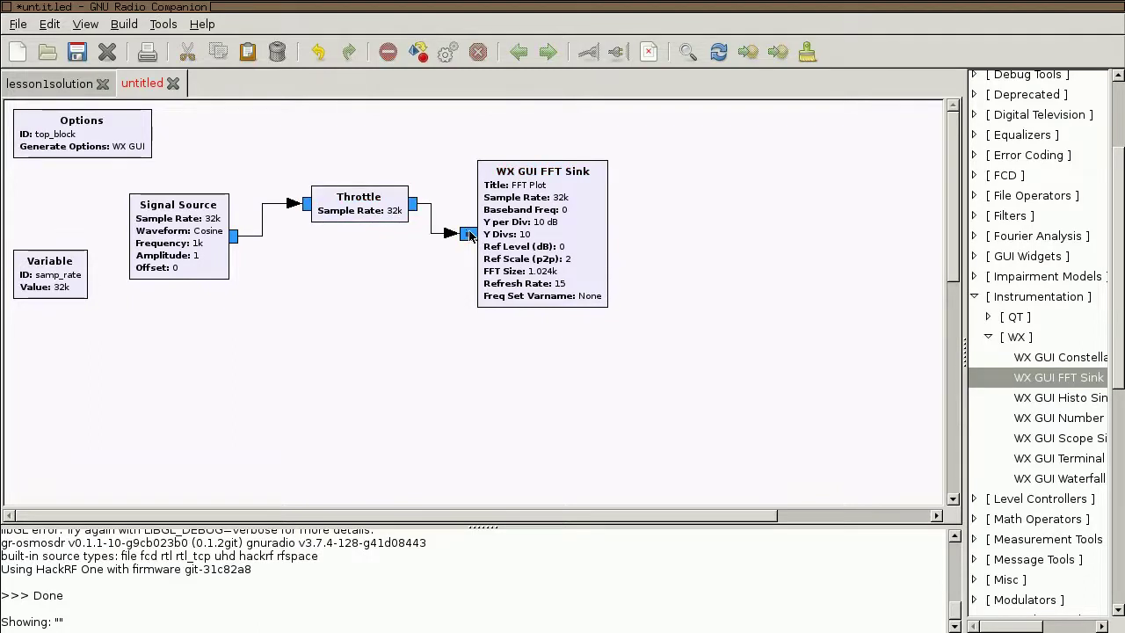
pyautogui.moveTo(532, 255); pyautogui.dragTo(528, 259)
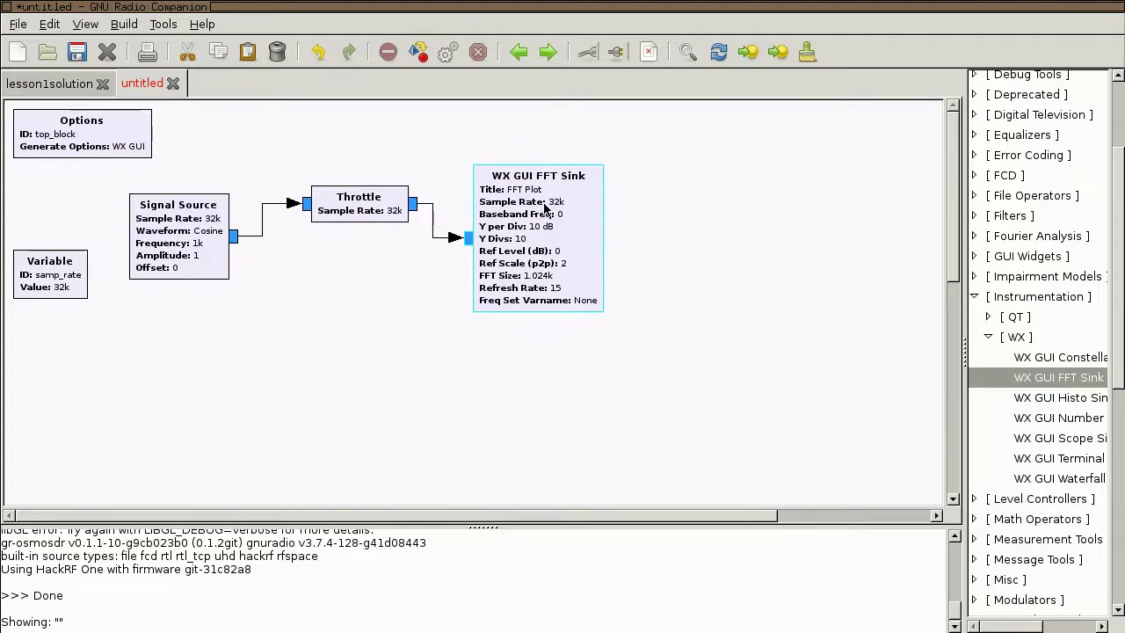
pyautogui.click(398, 311)
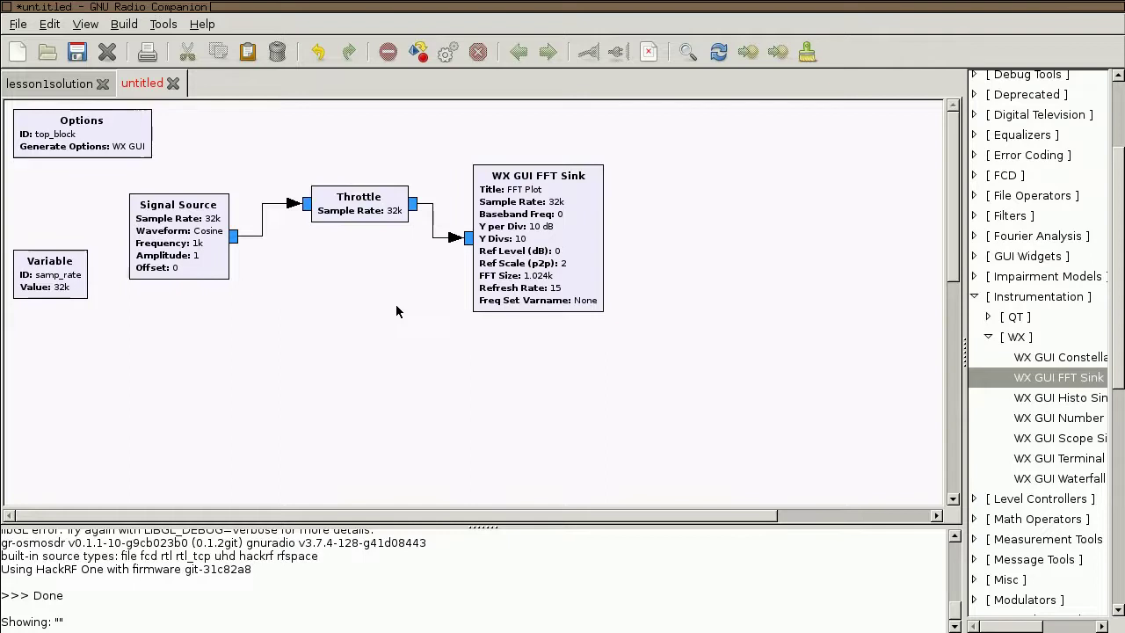
# Generate the flow graph, saving it under the file name lesson2.grc.
pyautogui.click(453, 56)
pyautogui.write('l')
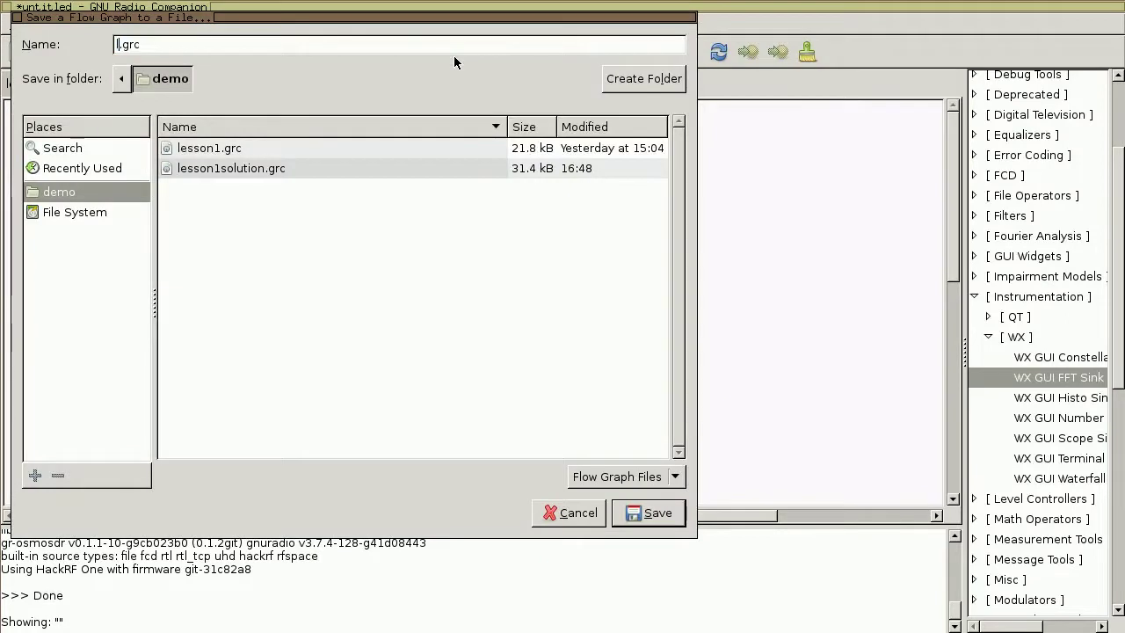
pyautogui.write('esson2')
pyautogui.click(657, 513)
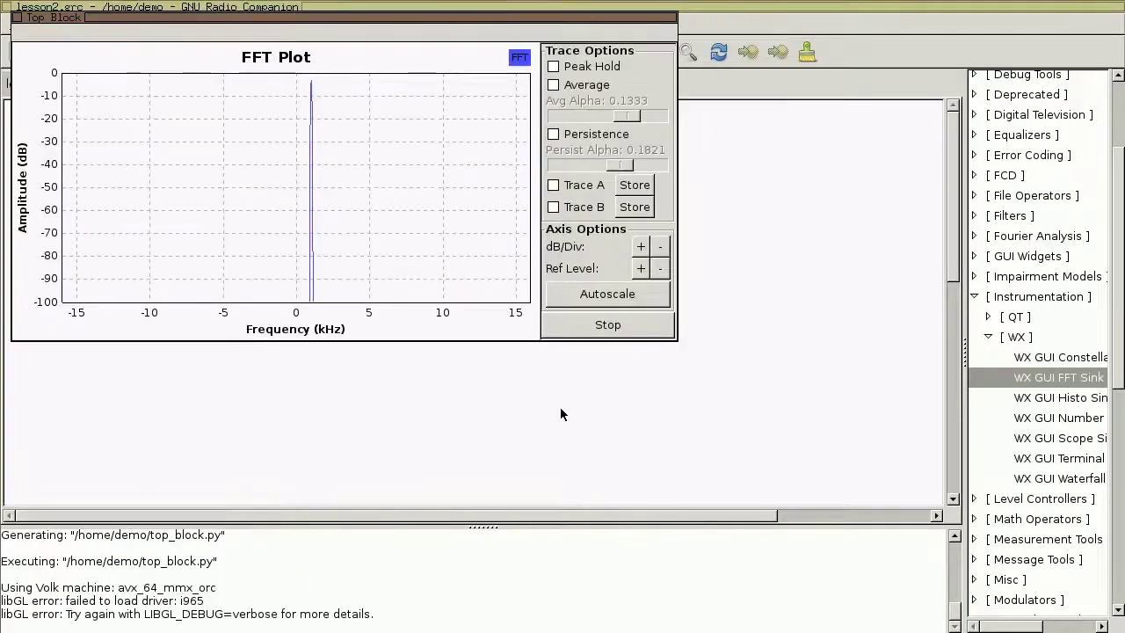
# Move the running FFT Plot window, showing the 1 kHz spike, to the screen centre.
pyautogui.moveTo(467, 27); pyautogui.dragTo(632, 165)
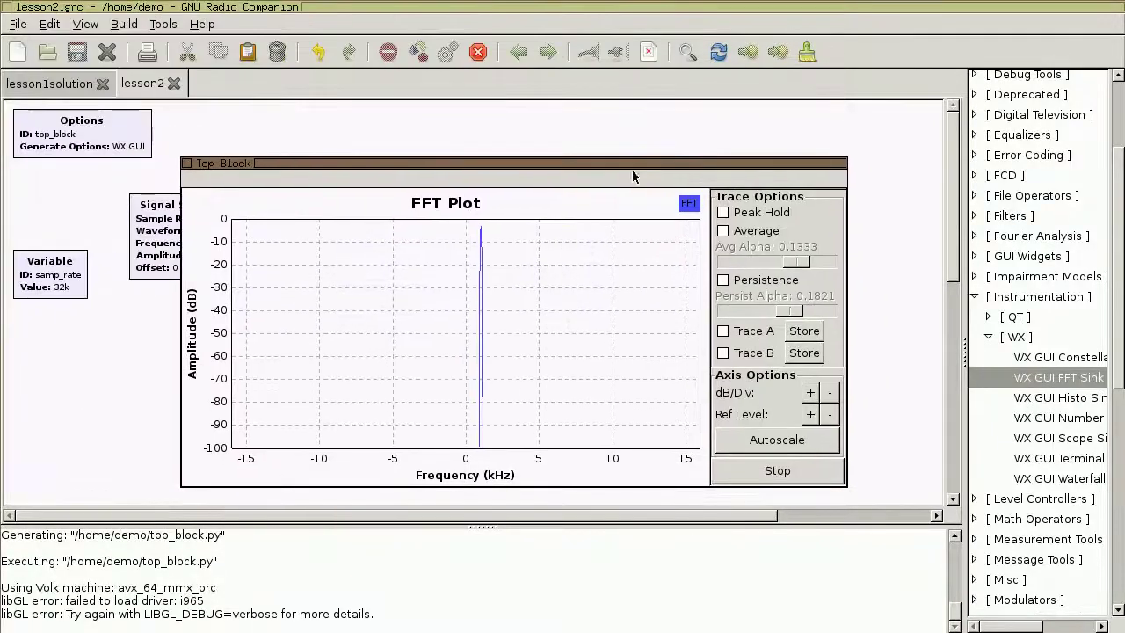